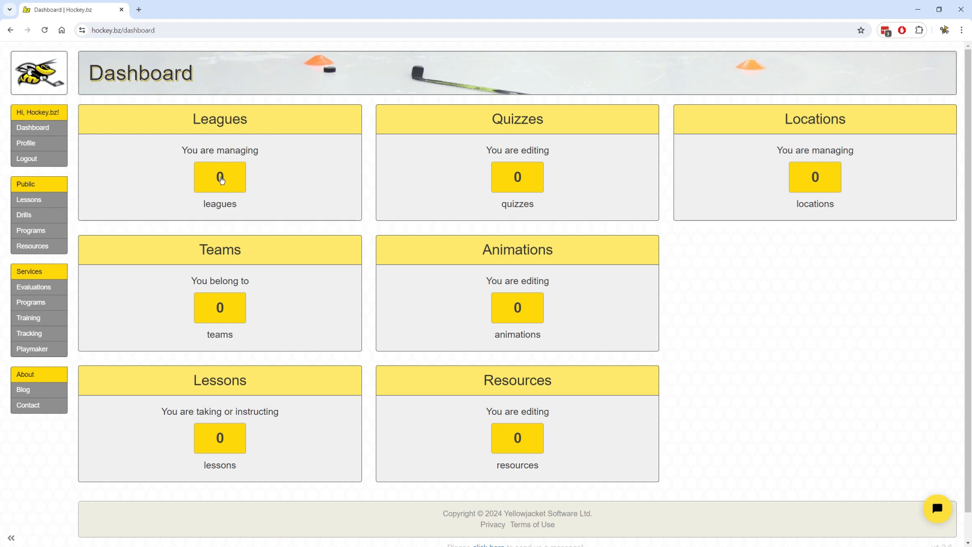
From the Leagues list, add a new league named Hockey.bz.
click(219, 182)
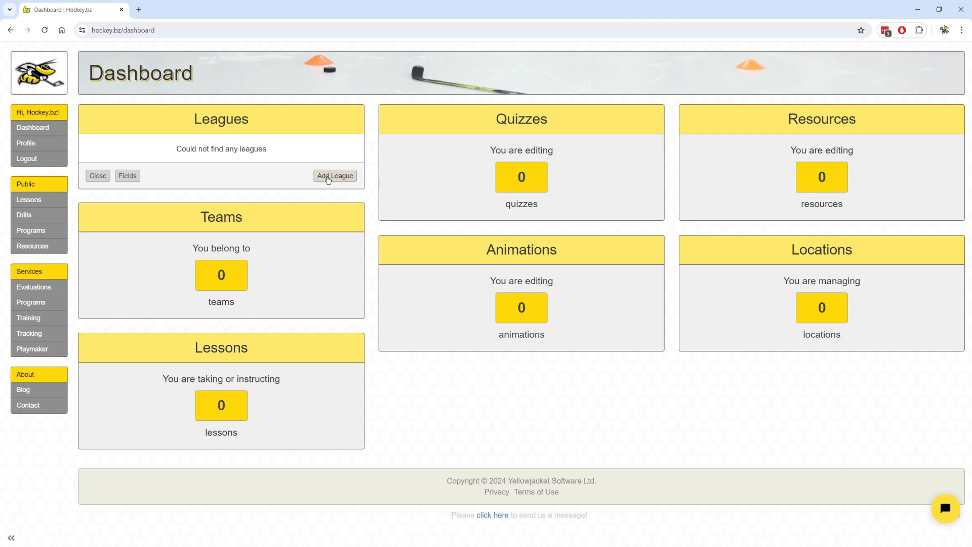
click(334, 175)
text(Hockey.bz)
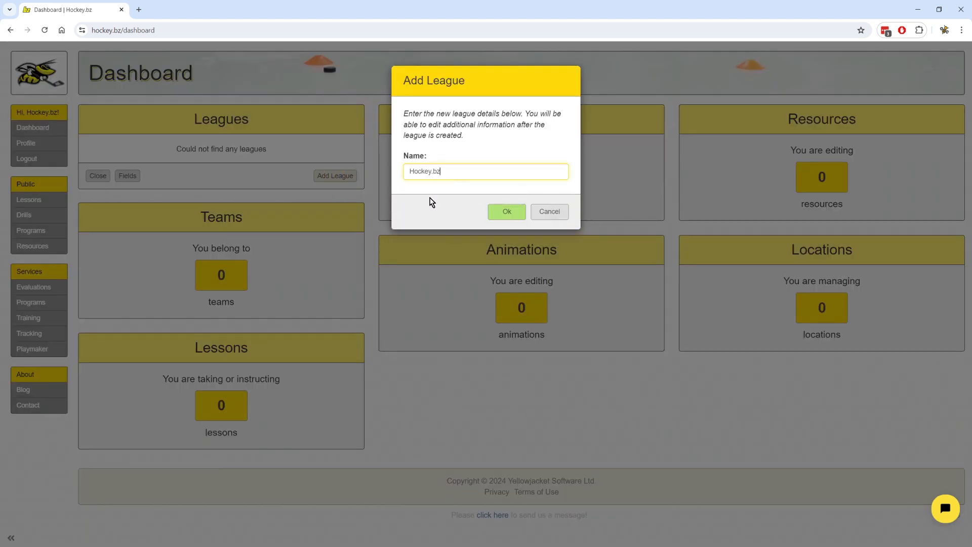
key(Return)
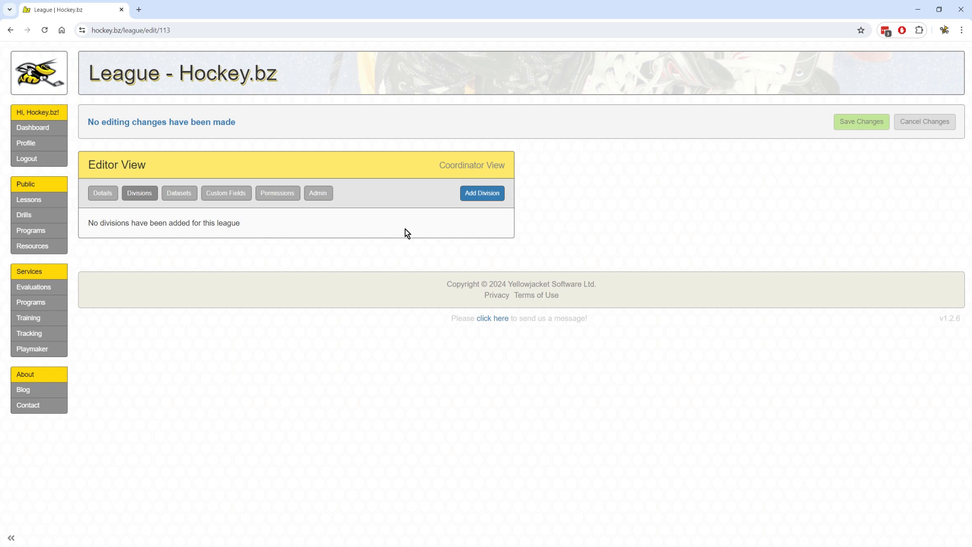
Add three divisions, rename them U13, U15 and U18, and save the changes.
click(476, 196)
triple_click(601, 238)
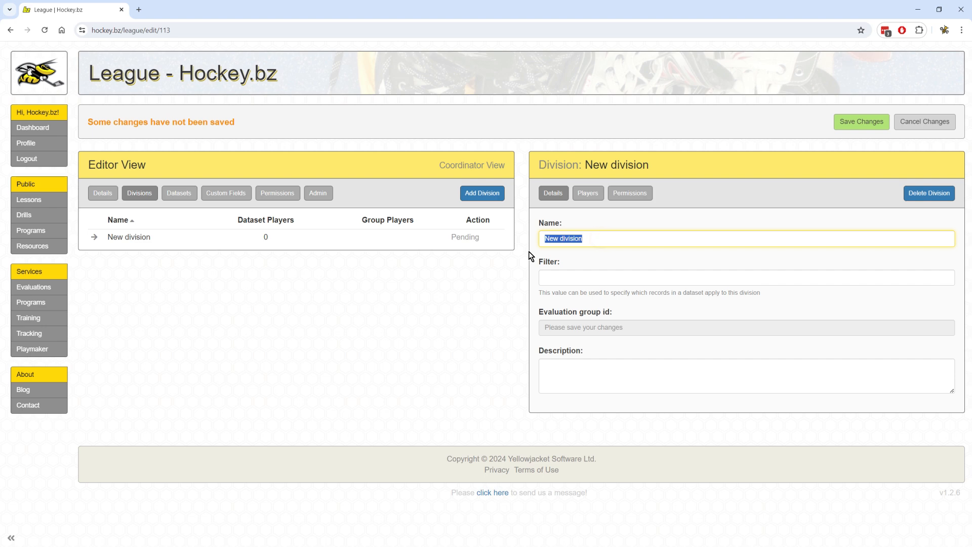
text(U13)
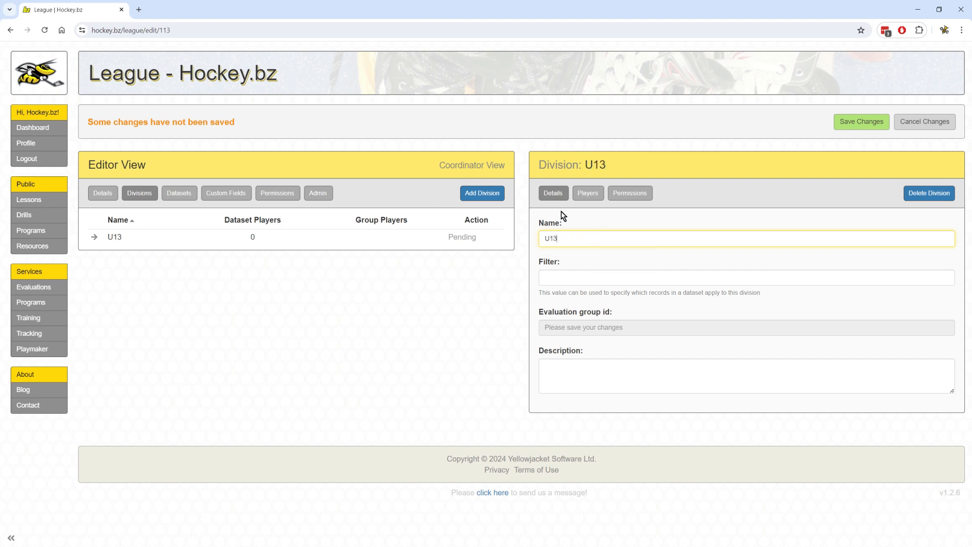
click(488, 195)
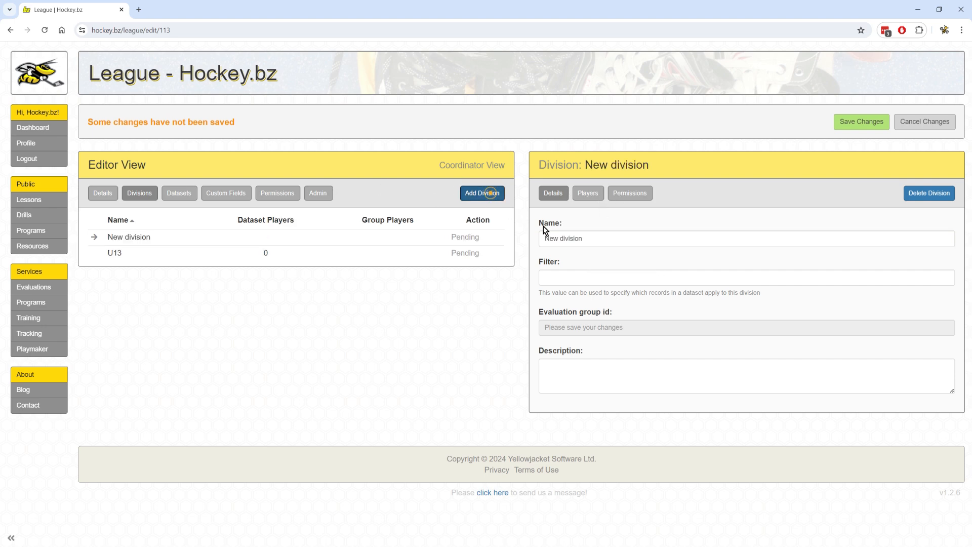
triple_click(567, 236)
text(U15)
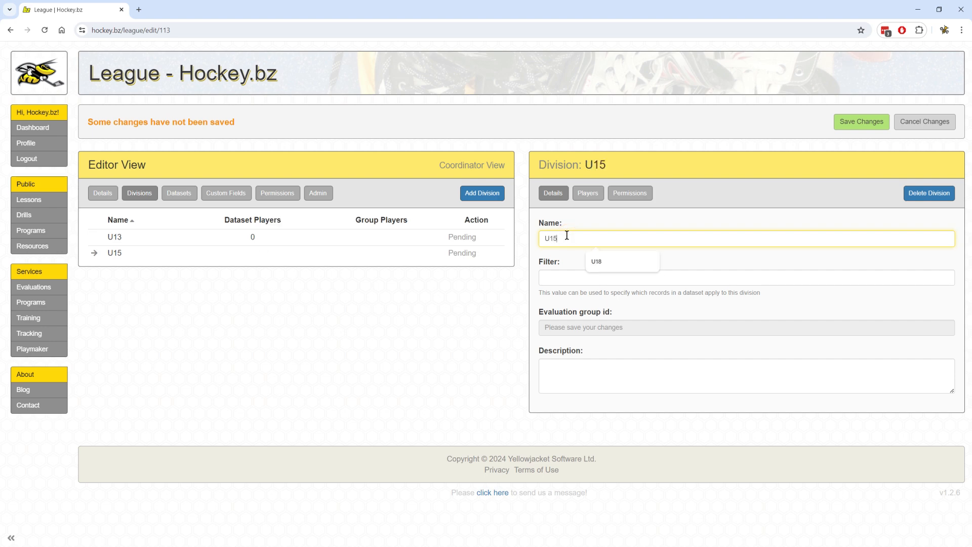
click(486, 193)
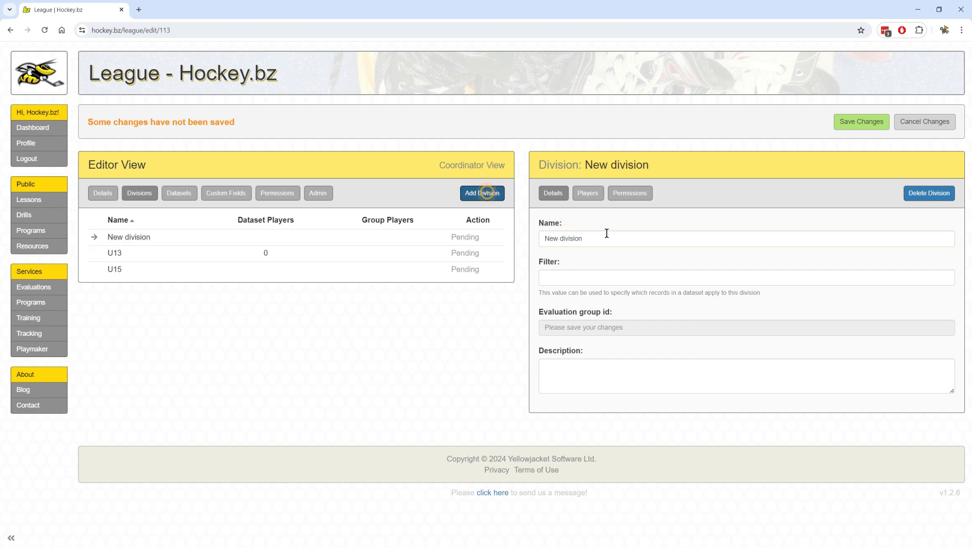
triple_click(607, 233)
text(U18)
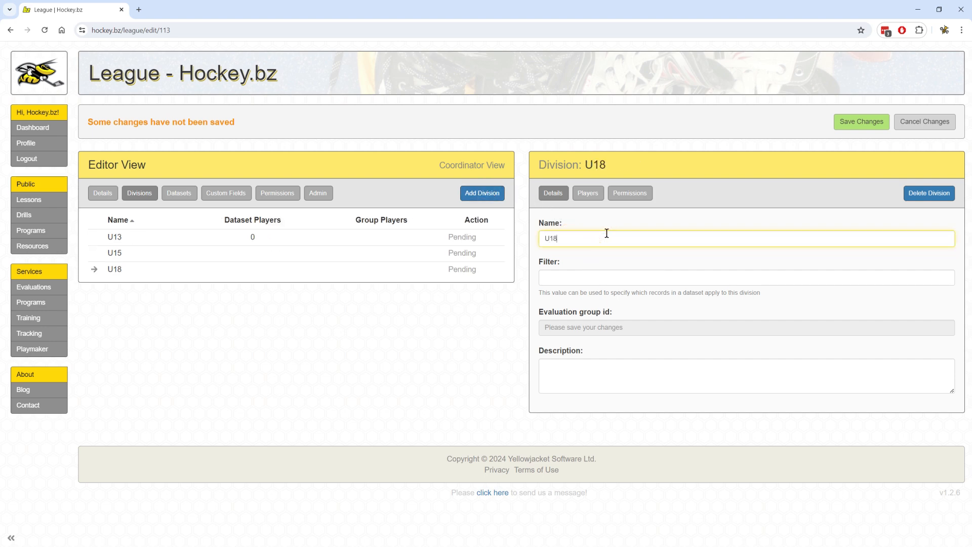
click(674, 278)
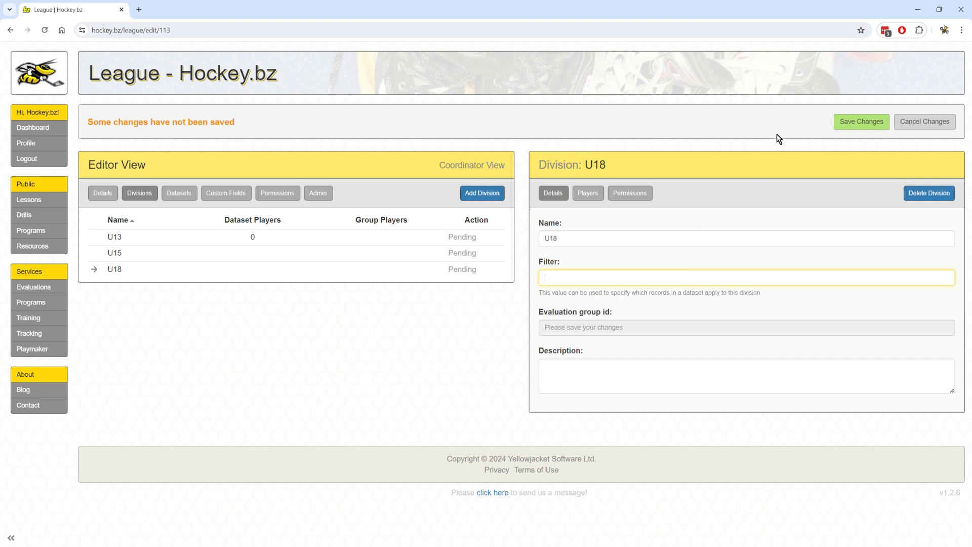
click(854, 121)
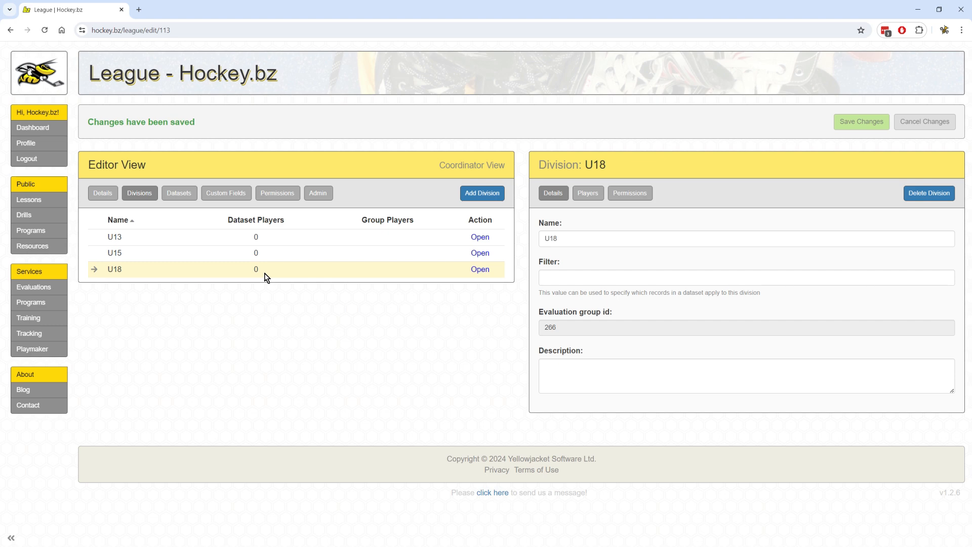
Review the league's Datasets and Custom Fields lists, ending on the Datasets tab.
click(179, 196)
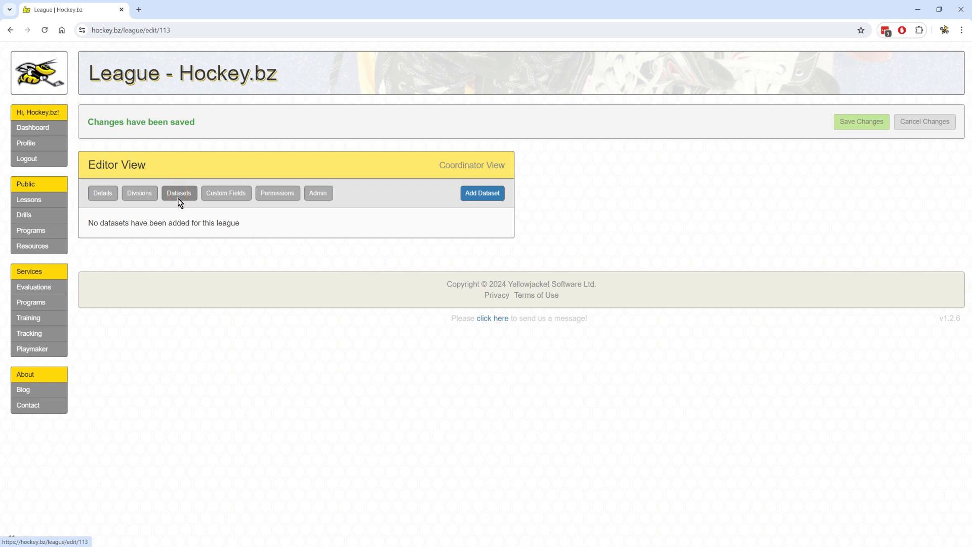
click(234, 195)
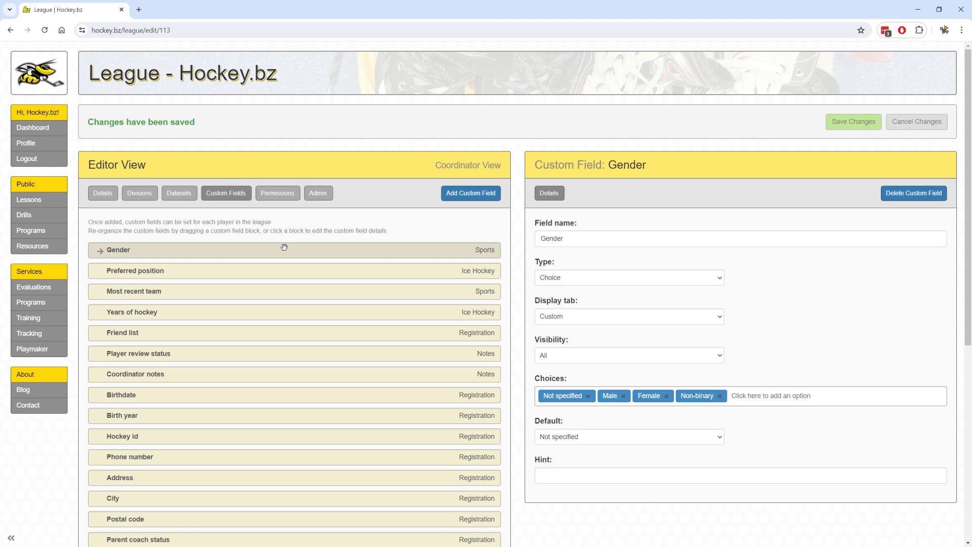
scroll(284, 247, down, 6)
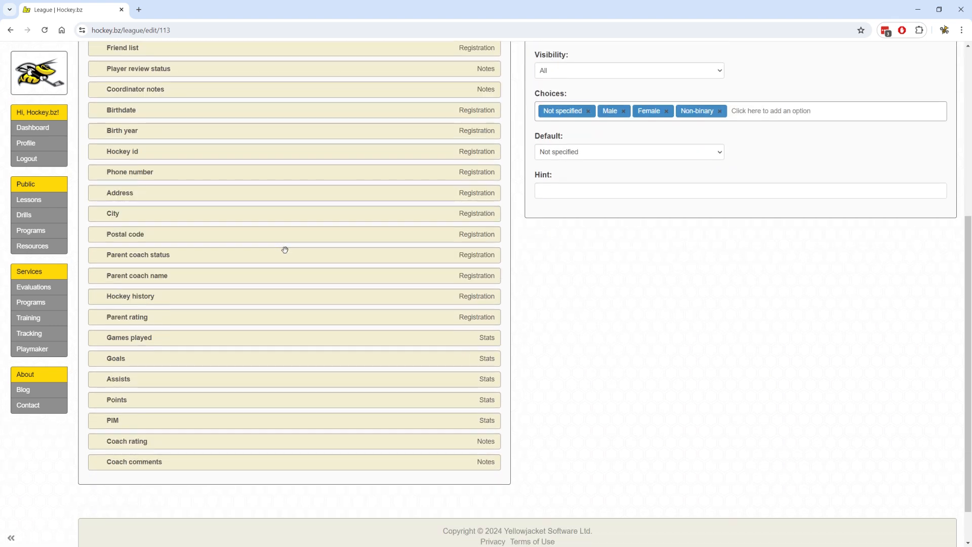
scroll(377, 259, up, 3)
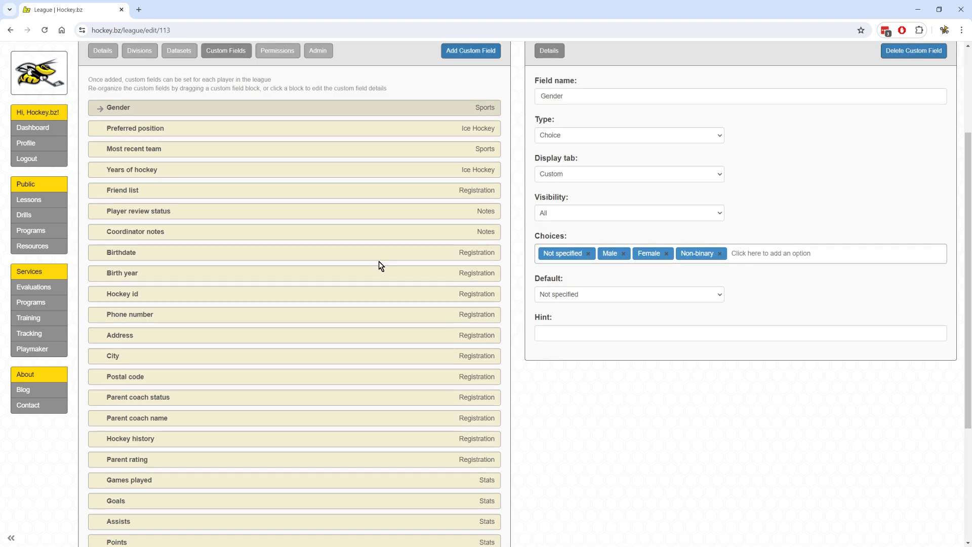
scroll(379, 262, up, 3)
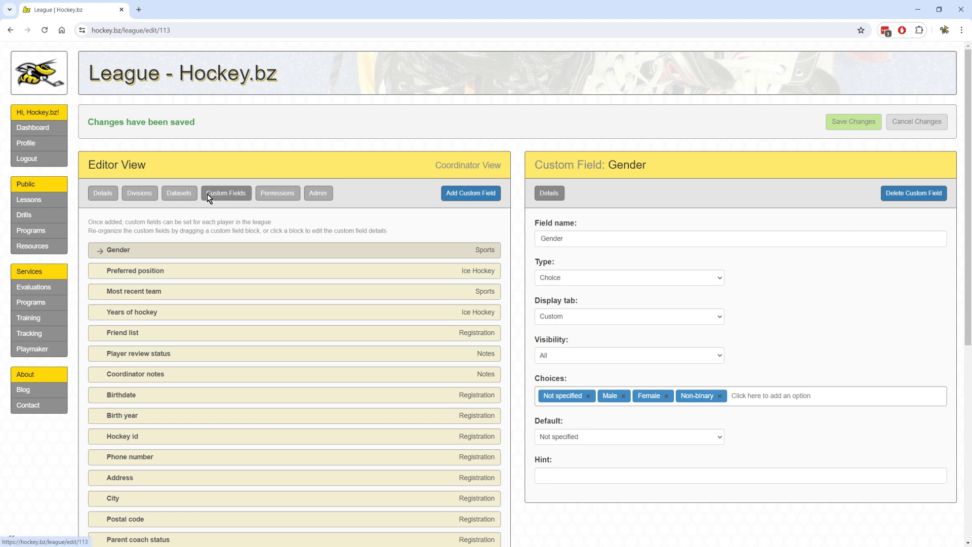
click(179, 193)
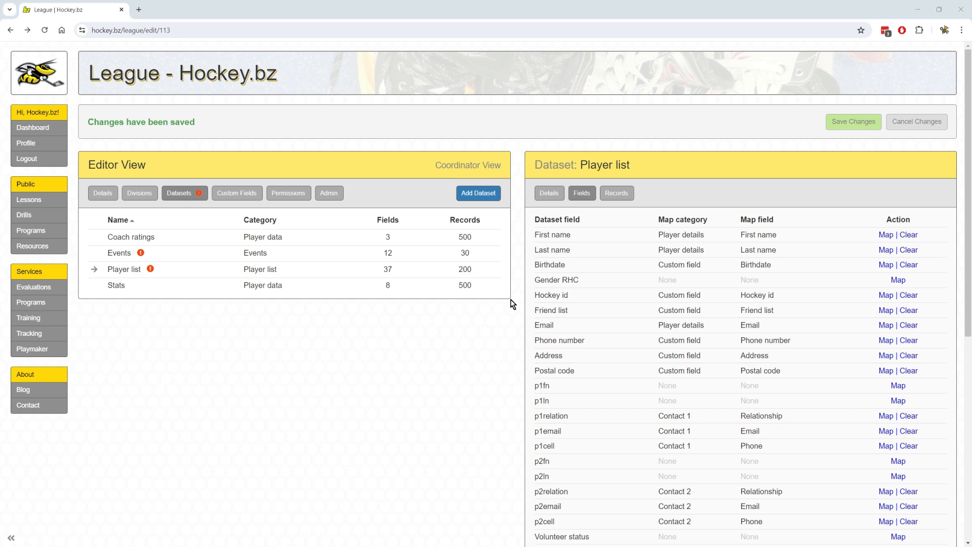
Open Player list.xlsx in Calc and inspect the last-name and parent email columns.
key(alt+Tab)
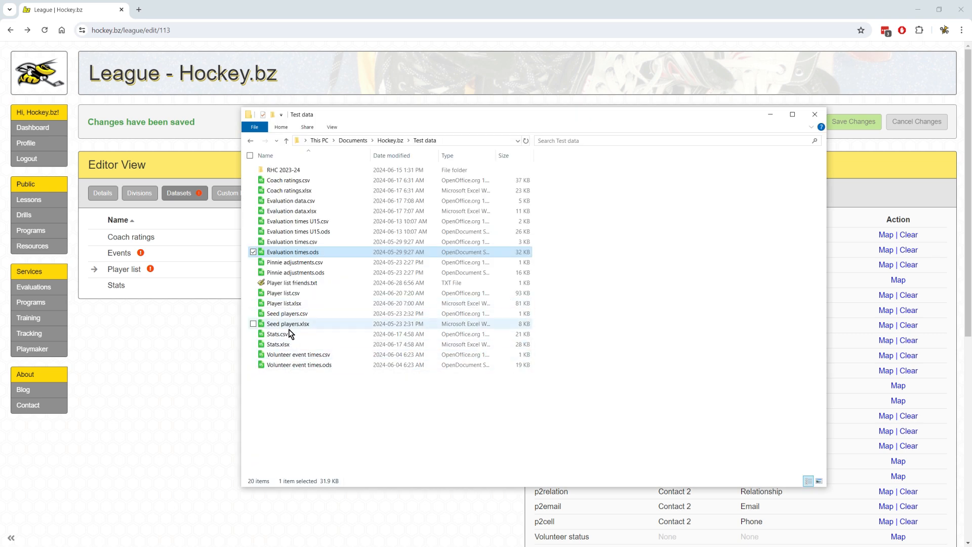
double_click(286, 303)
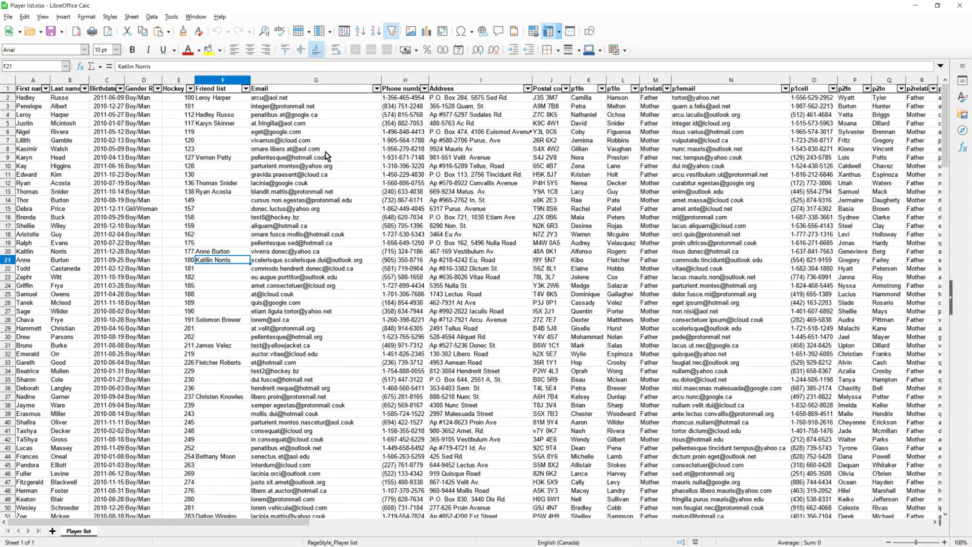
click(71, 114)
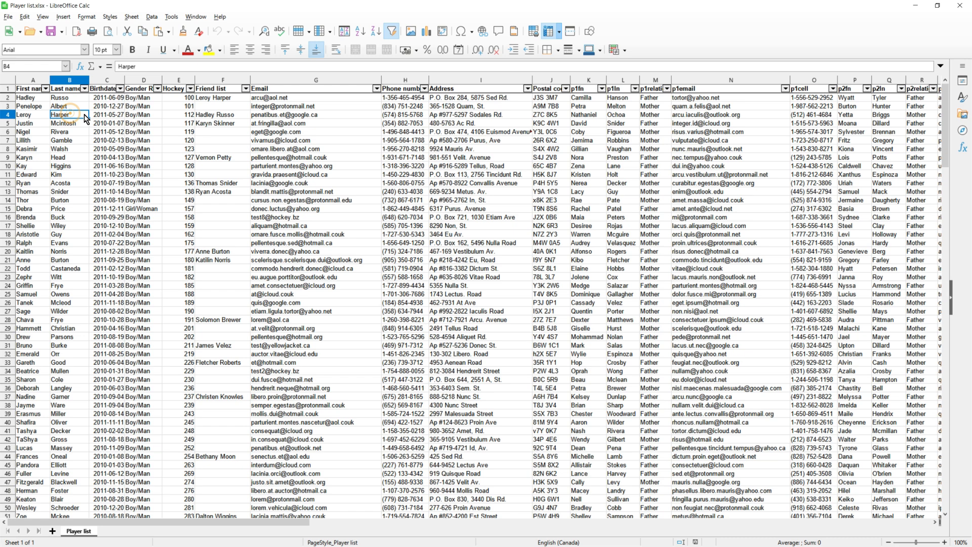
key(Up)
key(Right)
key(Right)
key(Right)
key(Right)
key(Right)
key(Right)
key(Right)
key(Right)
key(Right)
key(Right)
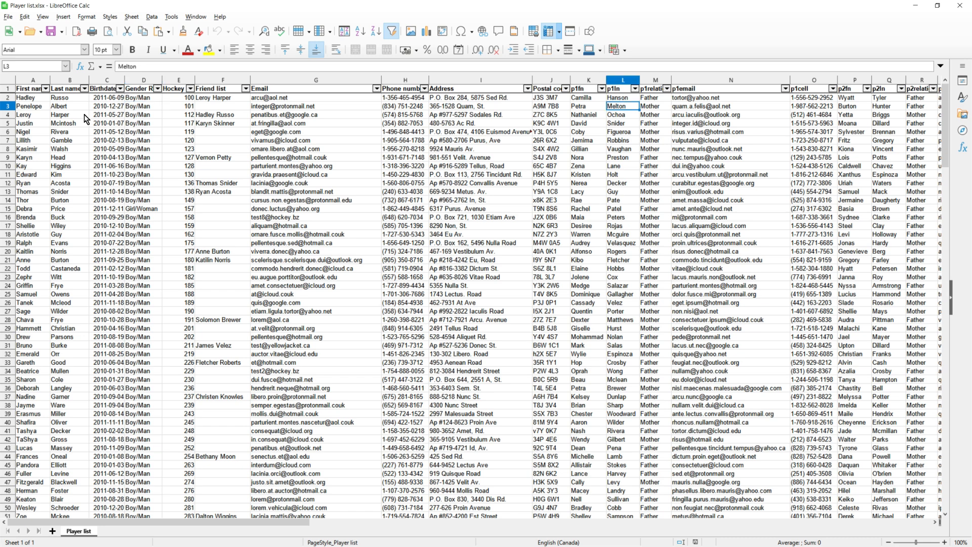
key(Right)
key(Right)
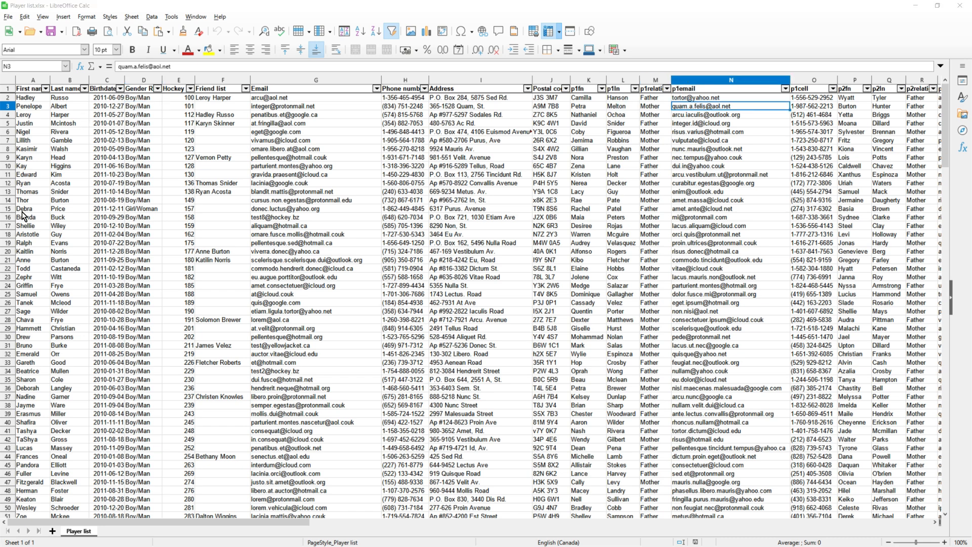
Open Coach ratings.xlsx and Stats.xlsx in Calc, then return to the league editor.
key(alt+Tab)
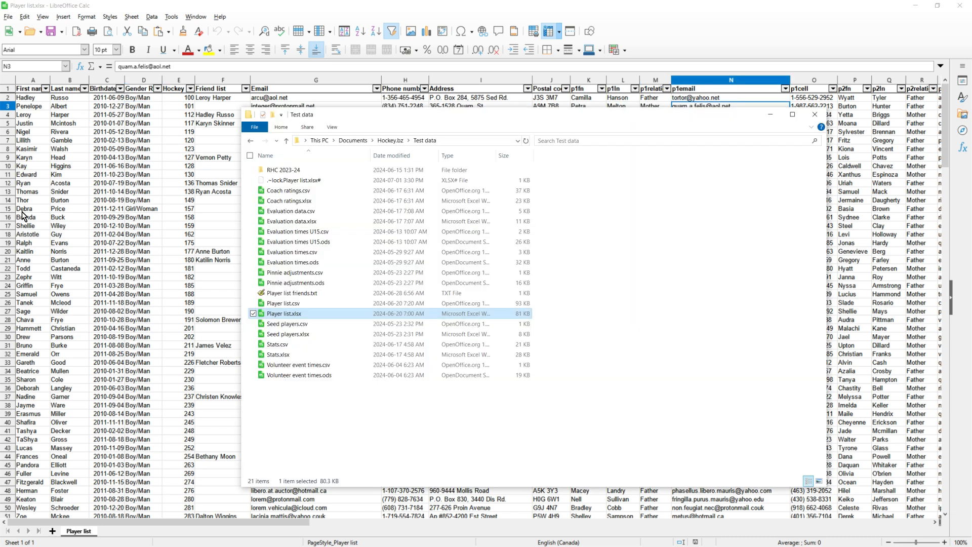
click(296, 202)
double_click(297, 201)
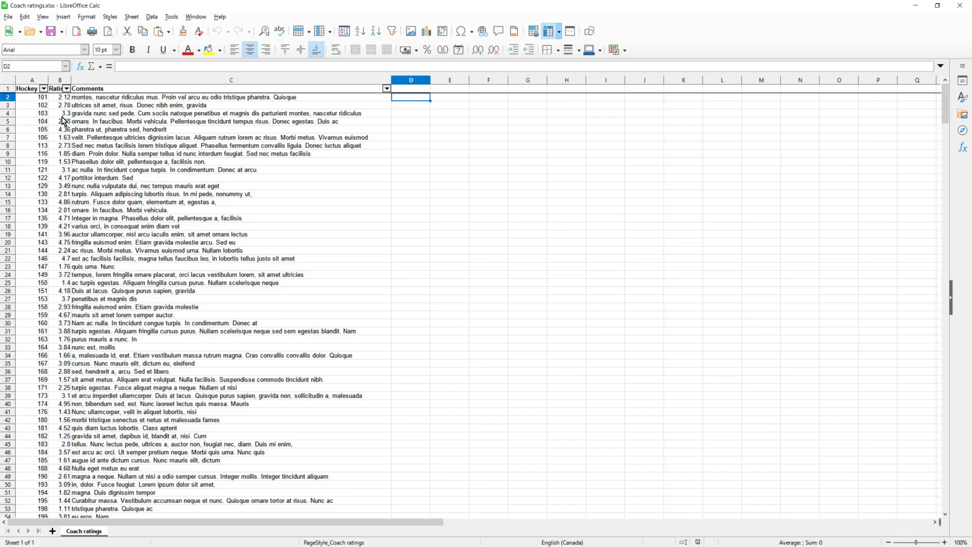
key(alt+Tab)
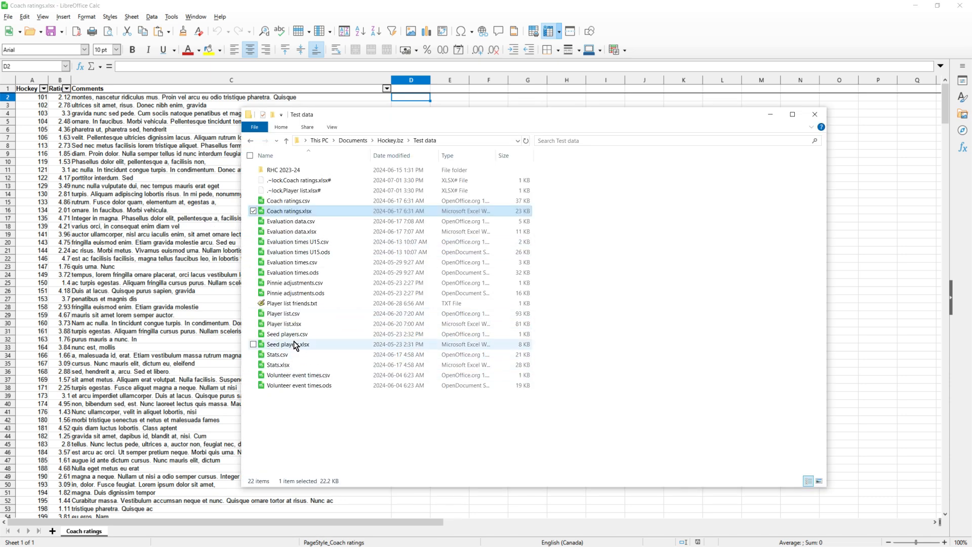
double_click(277, 365)
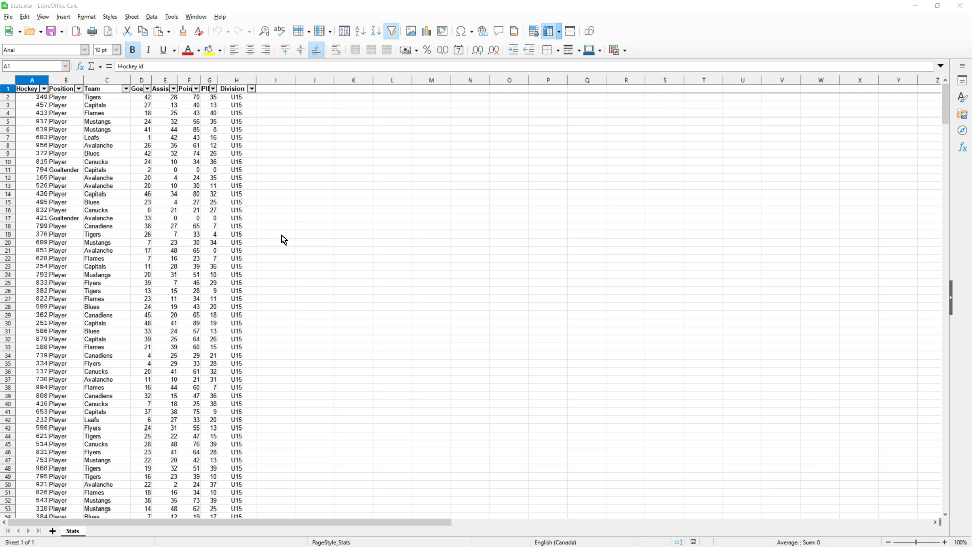
key(alt+Tab)
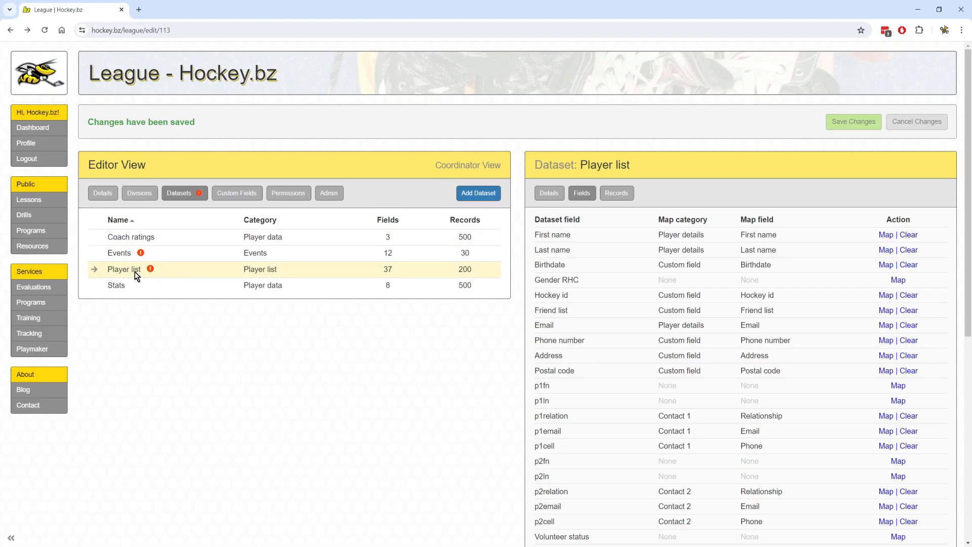
scroll(842, 234, down, 2)
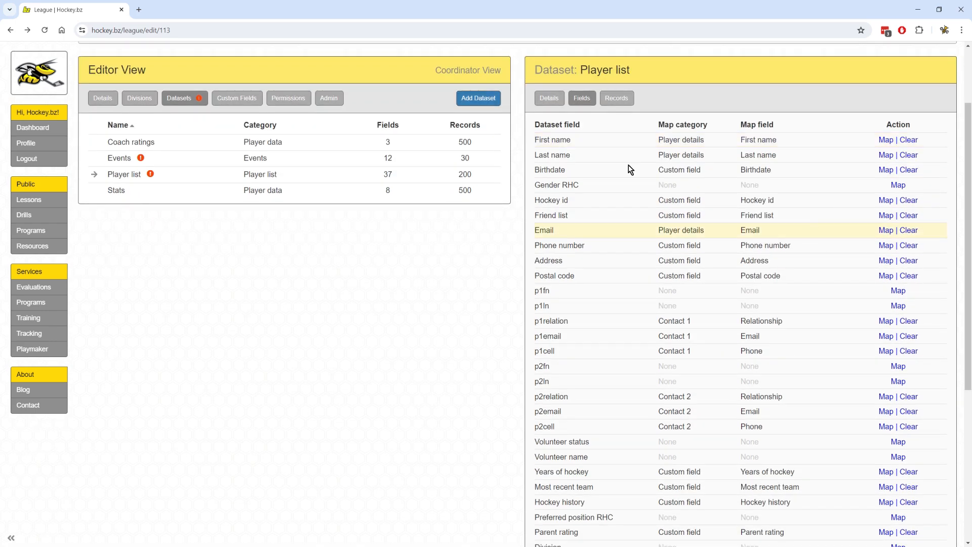
click(606, 101)
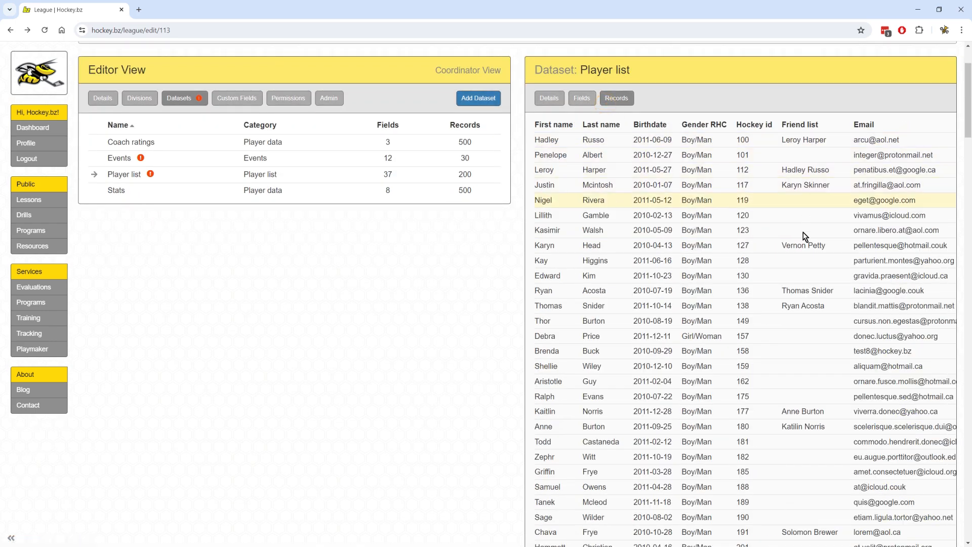
click(108, 190)
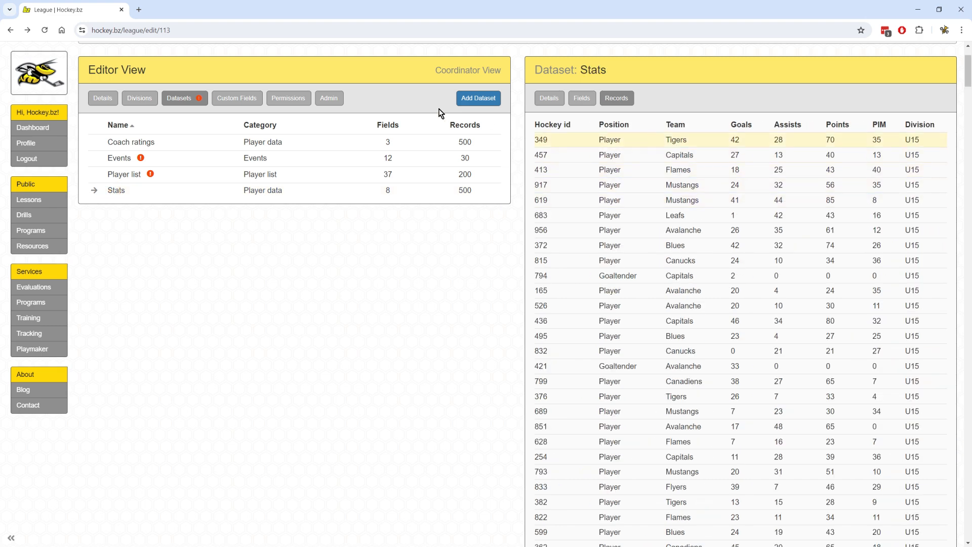
click(120, 141)
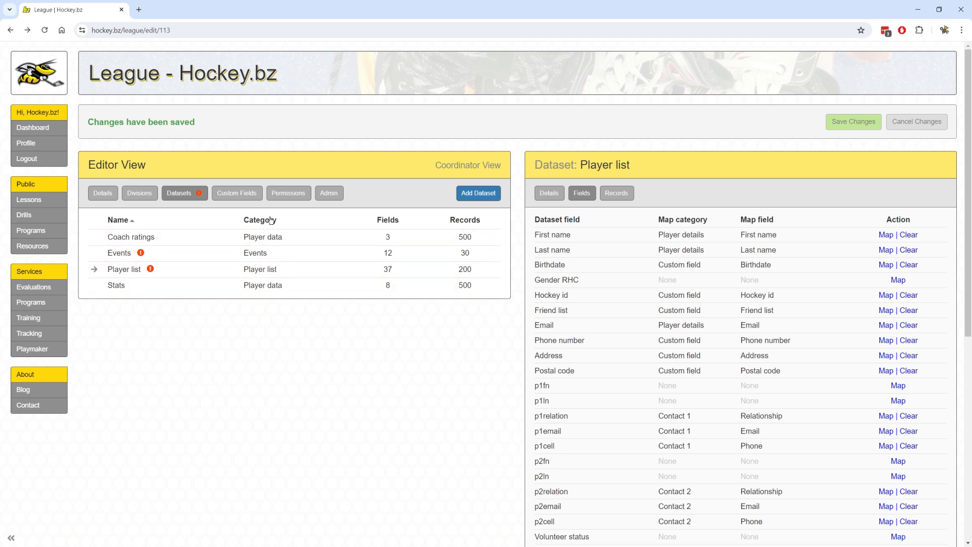
click(140, 193)
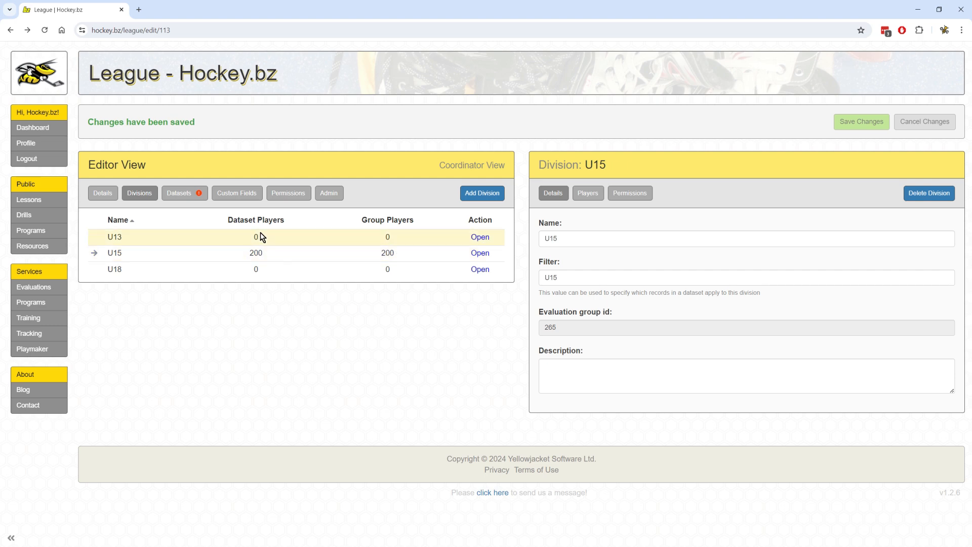
click(184, 193)
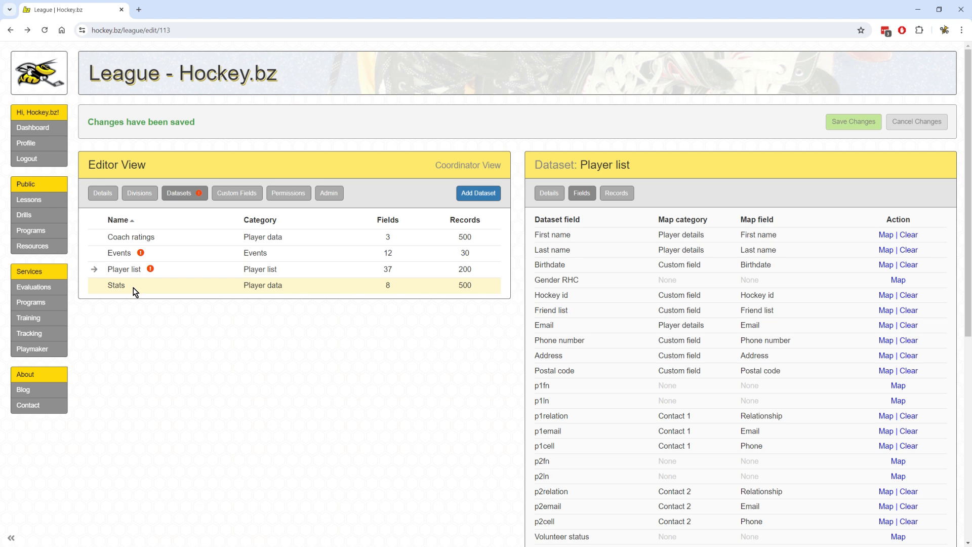
Check the Stats and Coach ratings field mappings, then start adding a league permission.
click(570, 296)
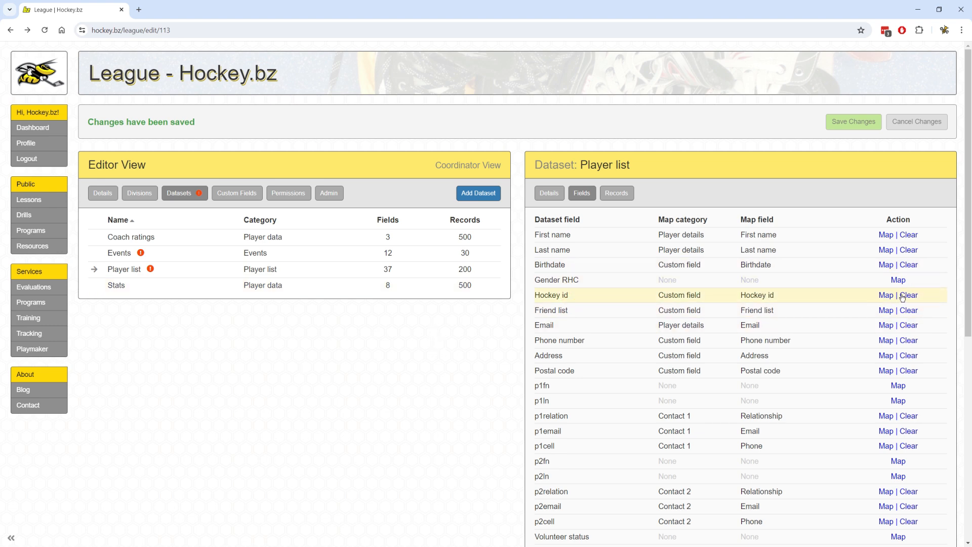
click(126, 287)
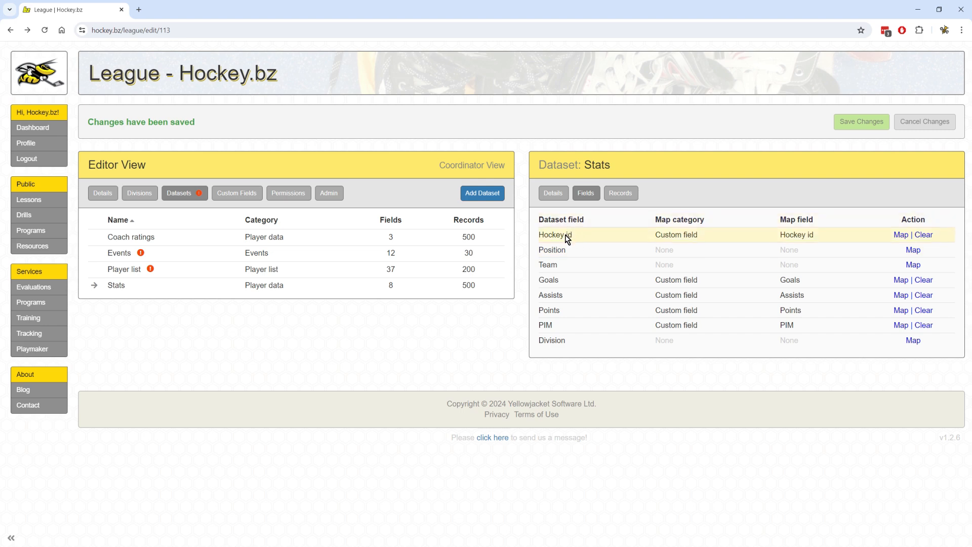
click(308, 238)
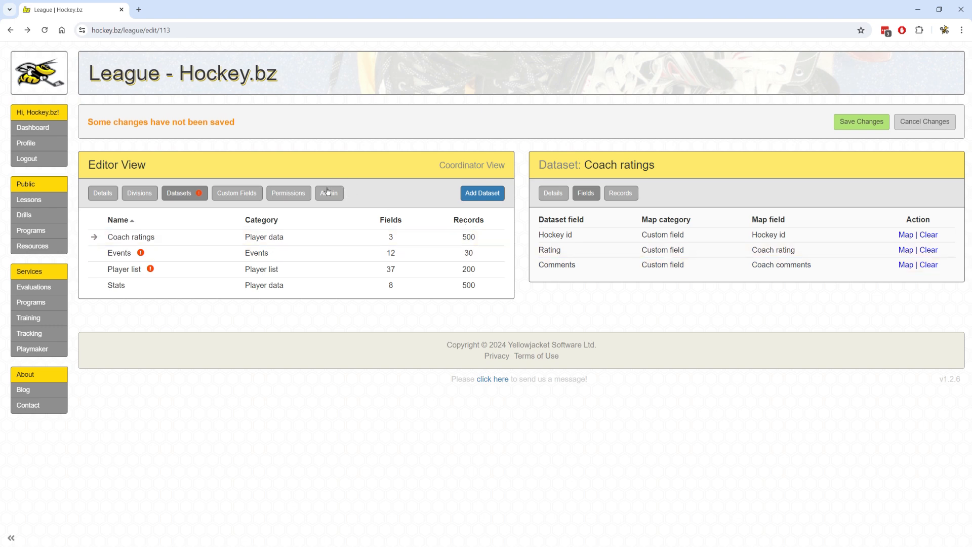
click(289, 192)
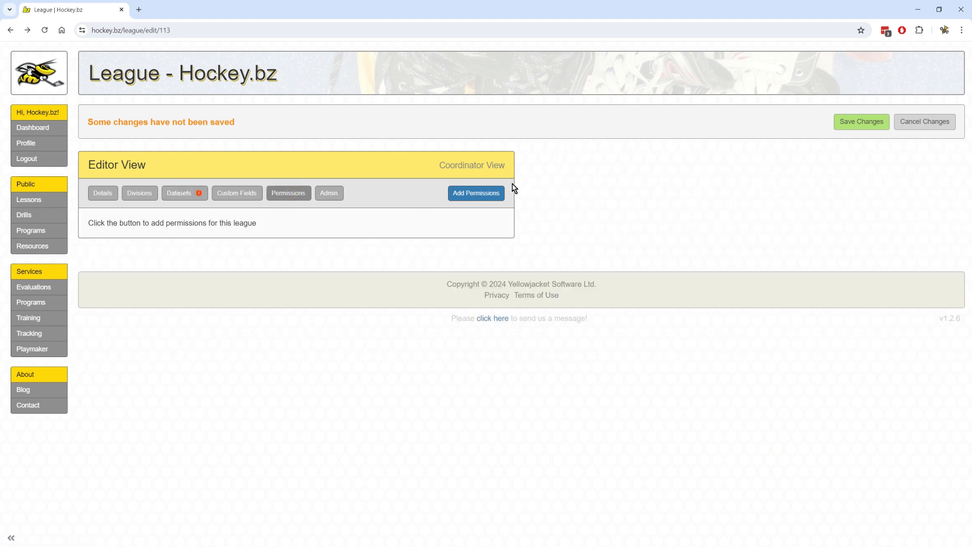
click(475, 194)
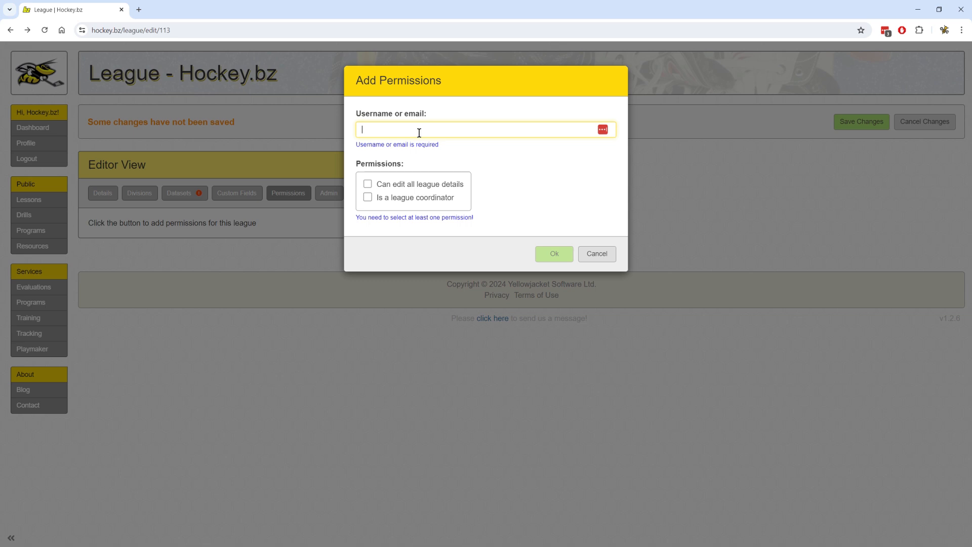
Grant test2 both edit-all-league-details and league coordinator permissions.
text(test2)
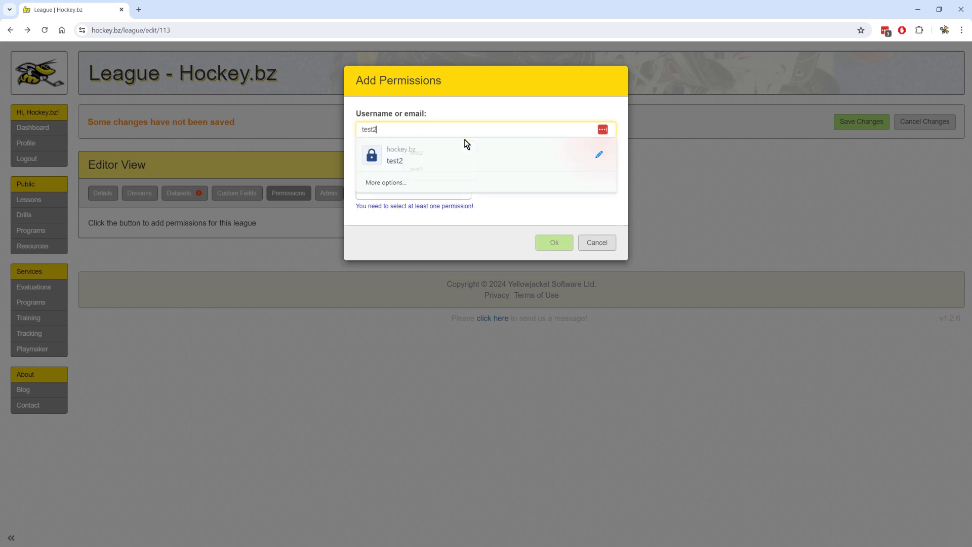
click(399, 158)
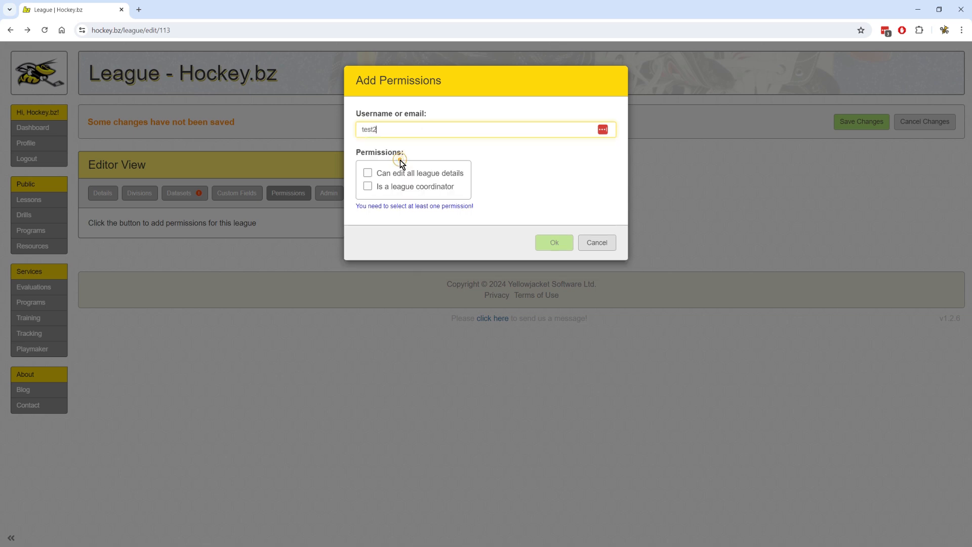
click(368, 172)
click(368, 186)
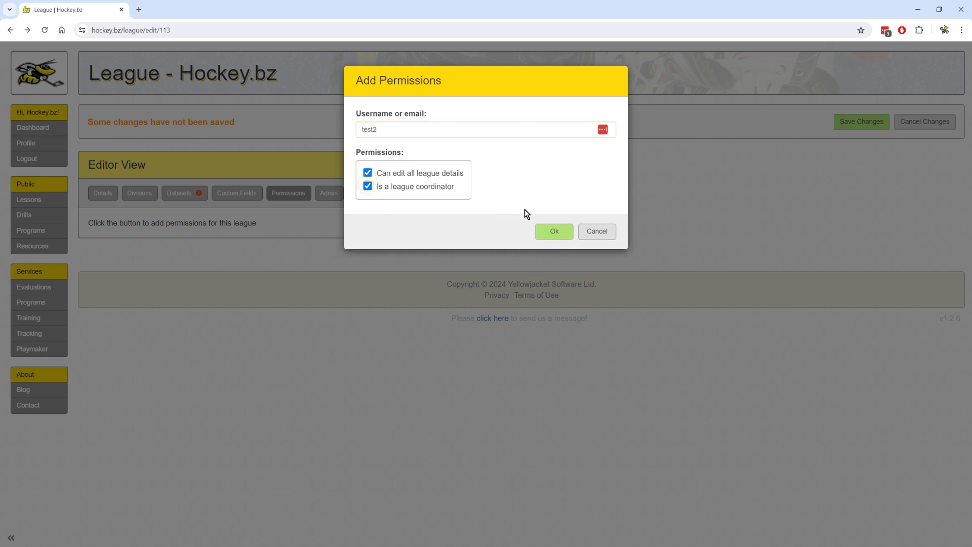
click(562, 236)
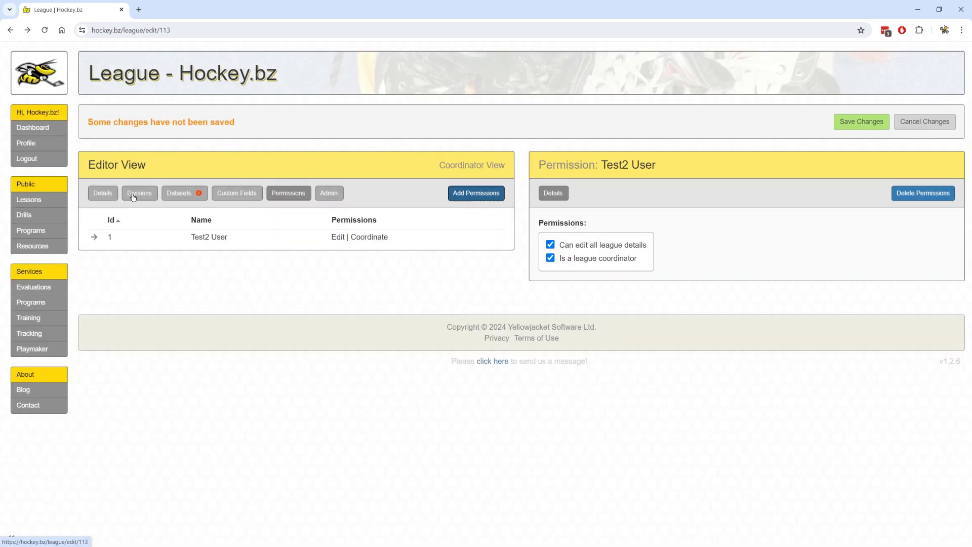
In the Divisions tab, add test3 as a division coordinator of U15.
click(139, 197)
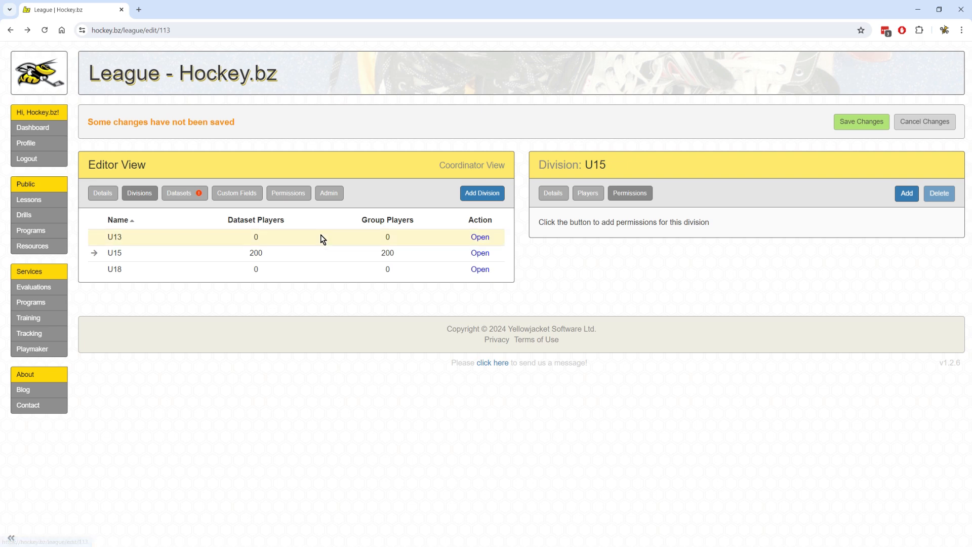
click(907, 194)
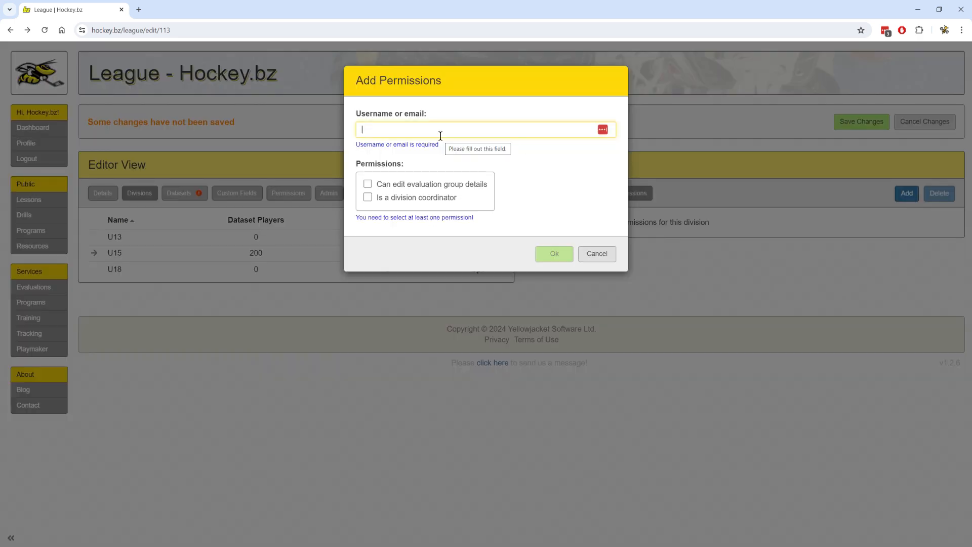
text(test2)
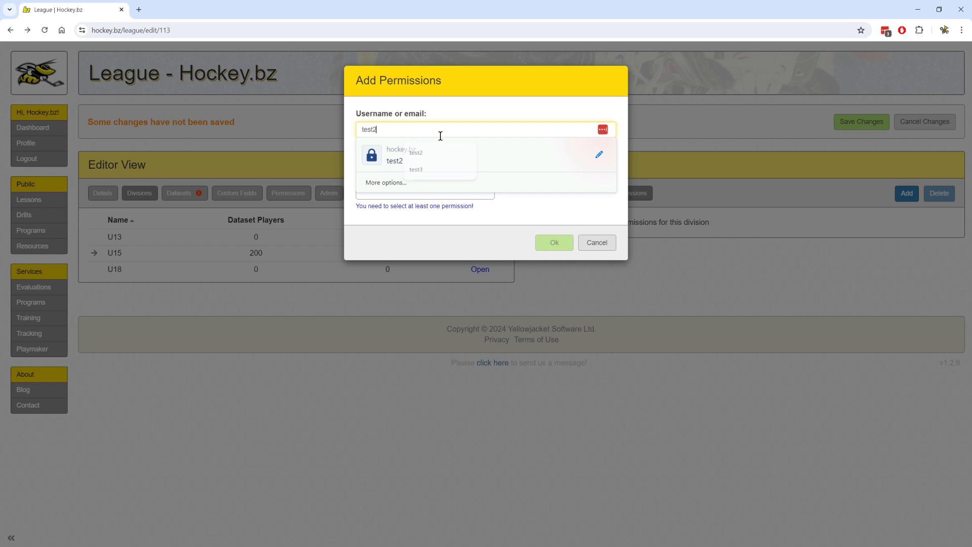
key(BackSpace)
text(3)
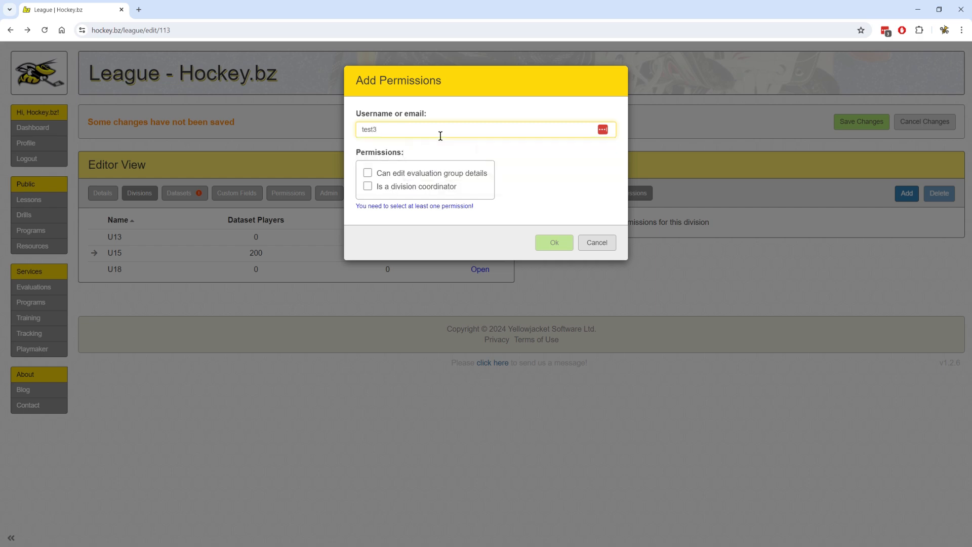
click(429, 188)
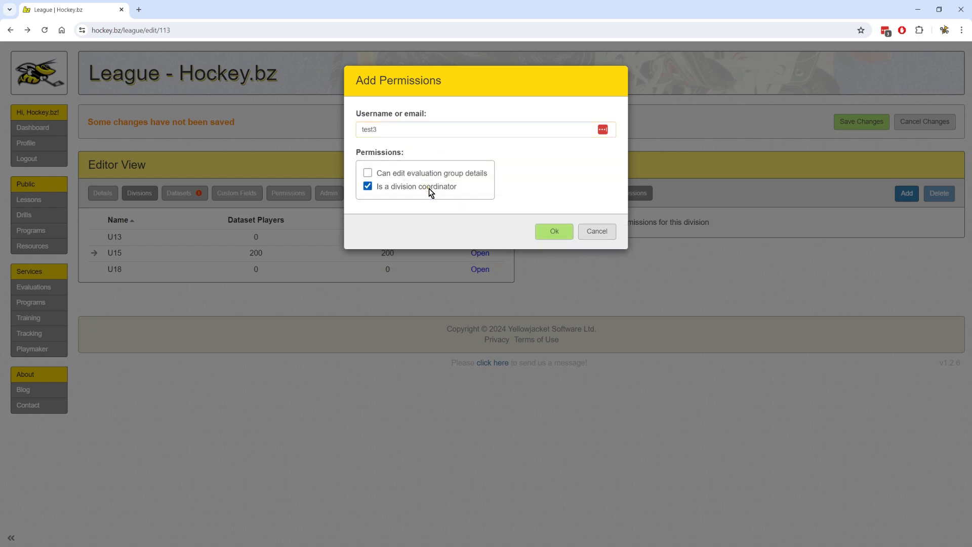
click(558, 233)
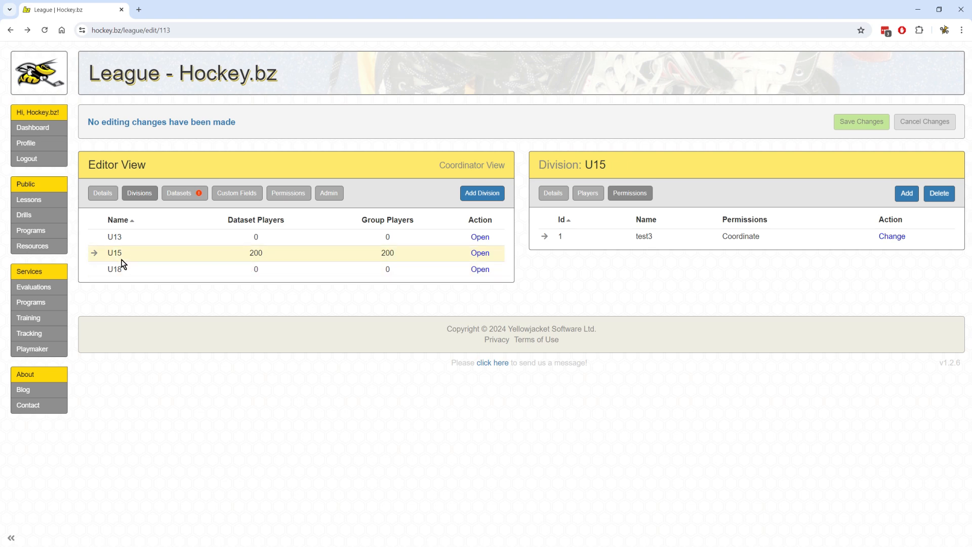
Open the U15 division page and browse its roster, Custom Fields and Datasets tabs.
click(484, 255)
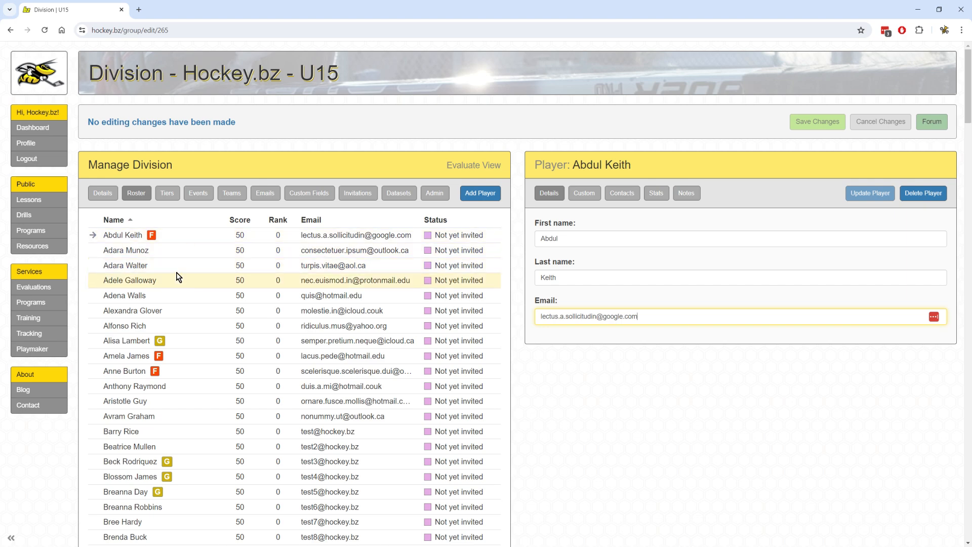
scroll(152, 243, down, 8)
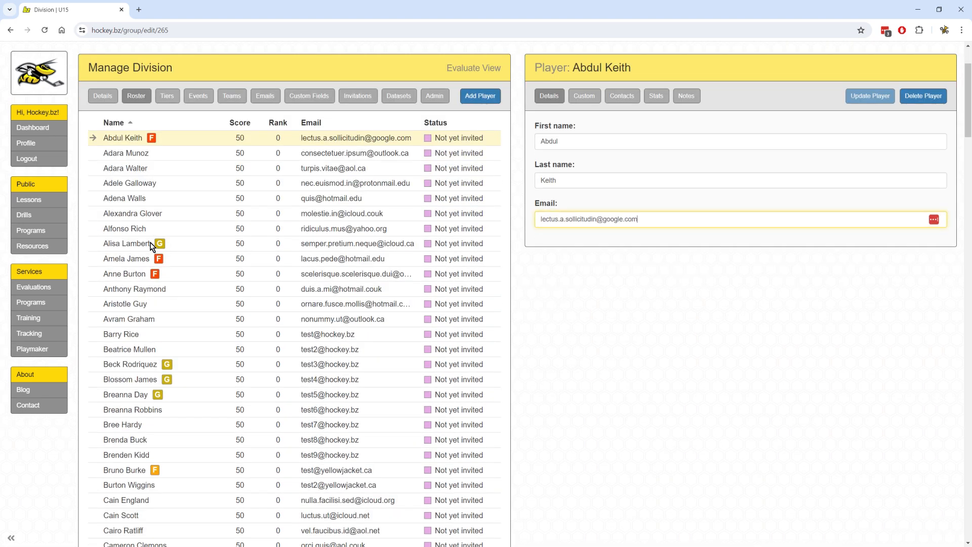
scroll(154, 236, down, 15)
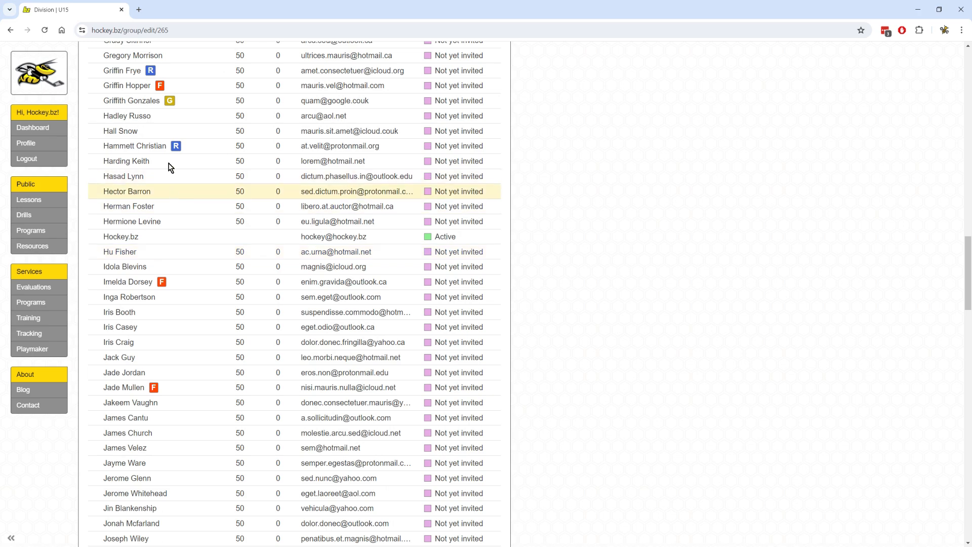
scroll(213, 203, up, 17)
scroll(226, 223, up, 5)
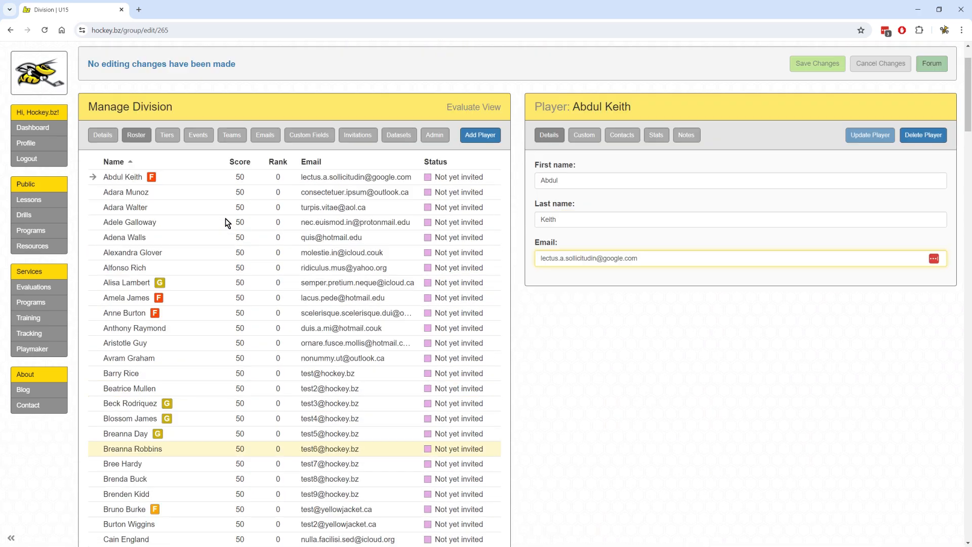
click(316, 194)
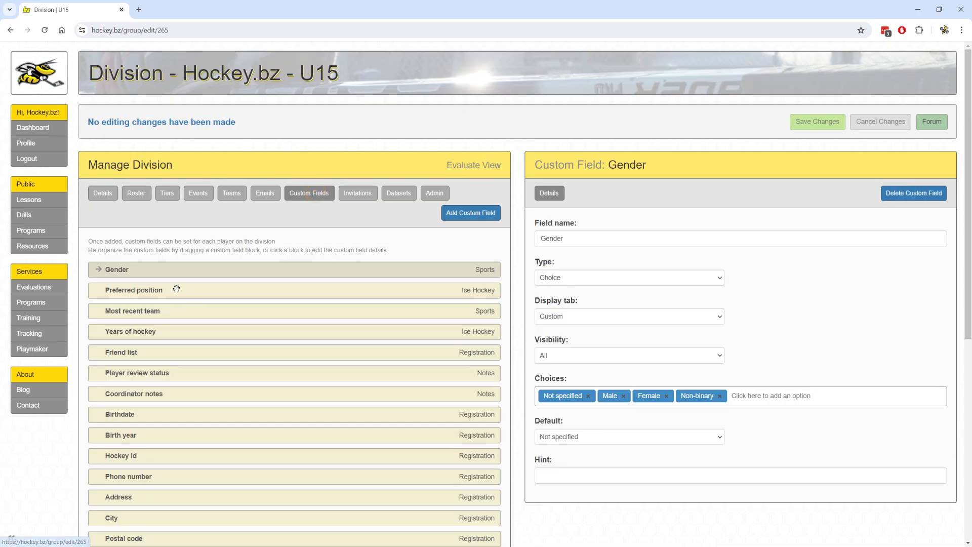
scroll(219, 283, down, 2)
scroll(243, 278, down, 1)
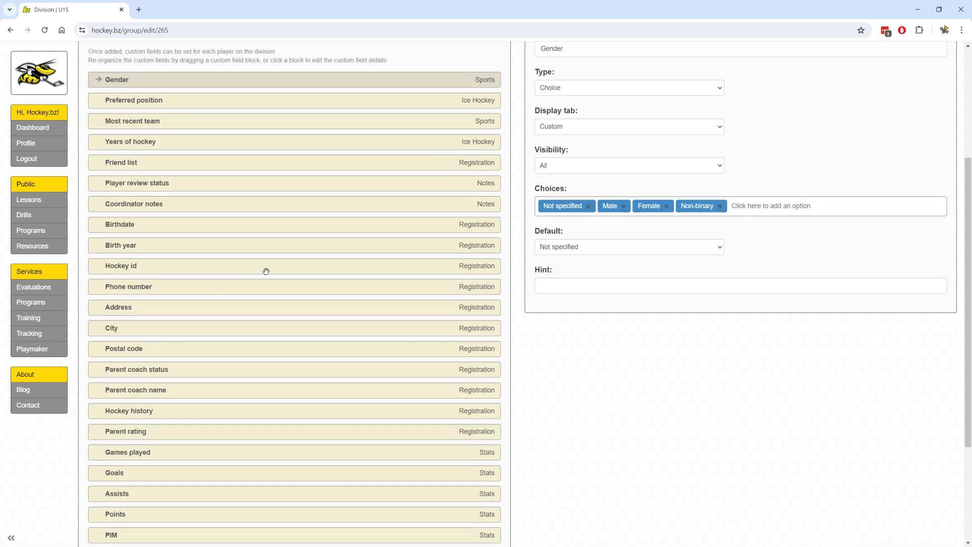
scroll(278, 271, up, 3)
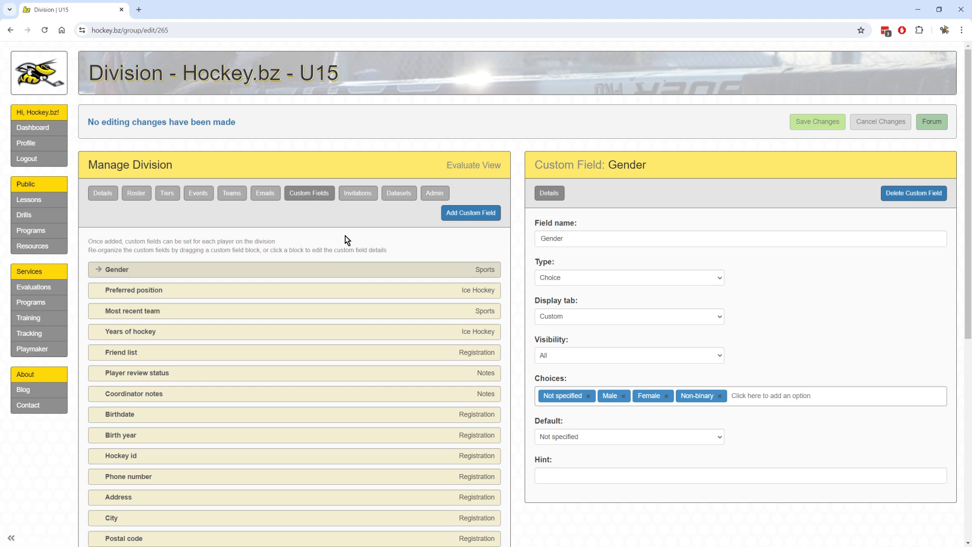
click(396, 193)
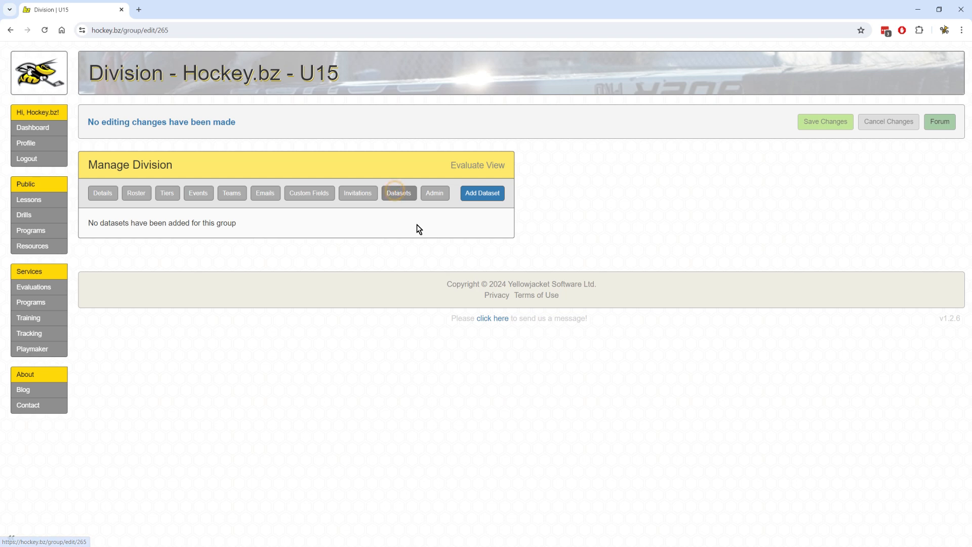
Add then discard a new dataset, and select all U15 players as email recipients.
click(483, 195)
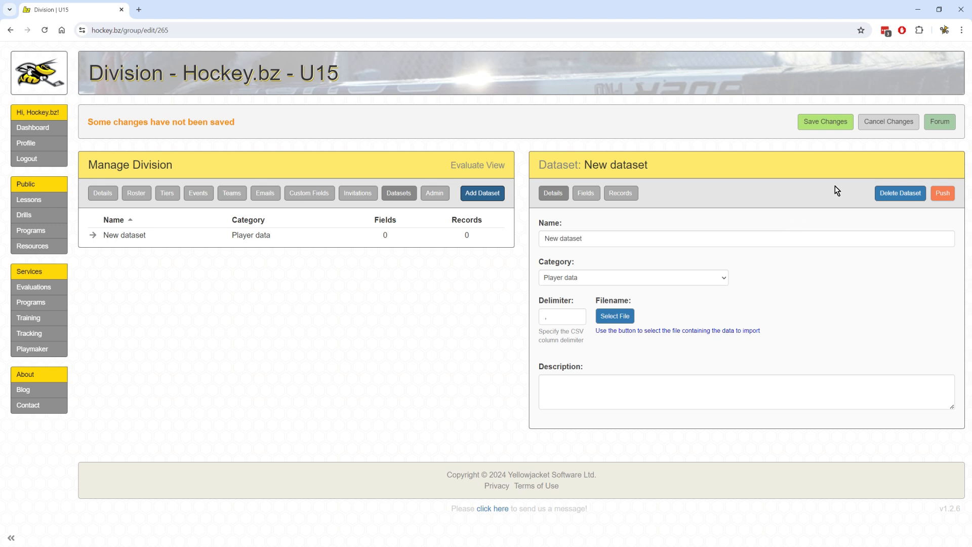
click(900, 193)
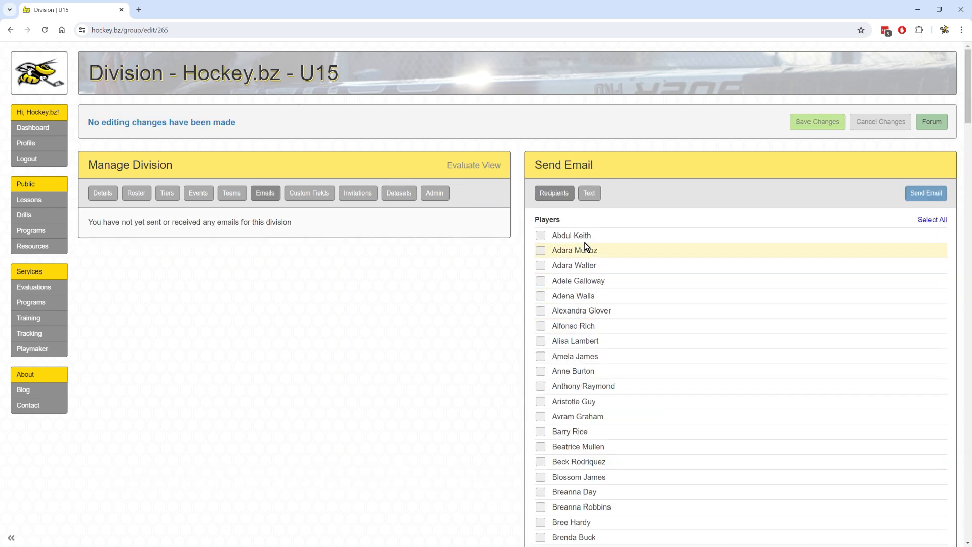
click(540, 282)
click(541, 296)
click(541, 312)
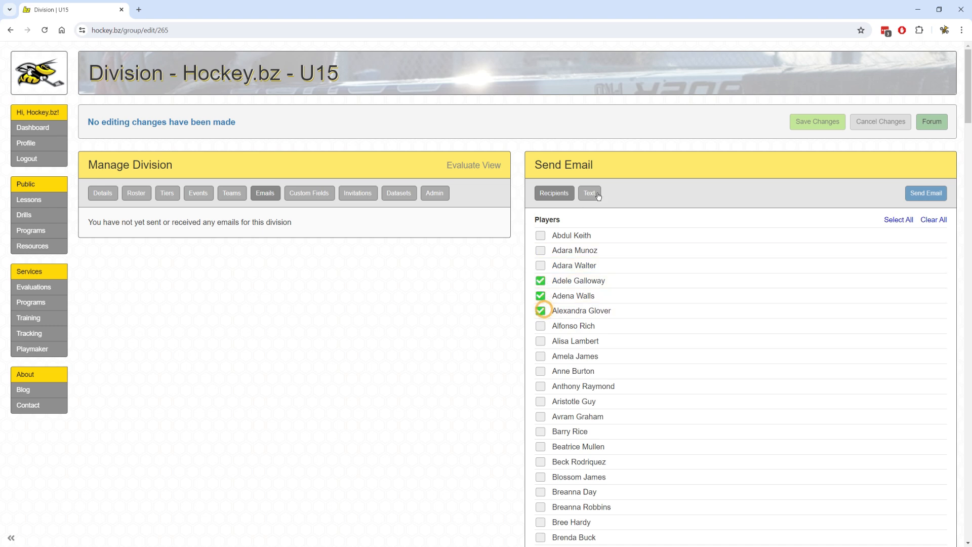
click(890, 220)
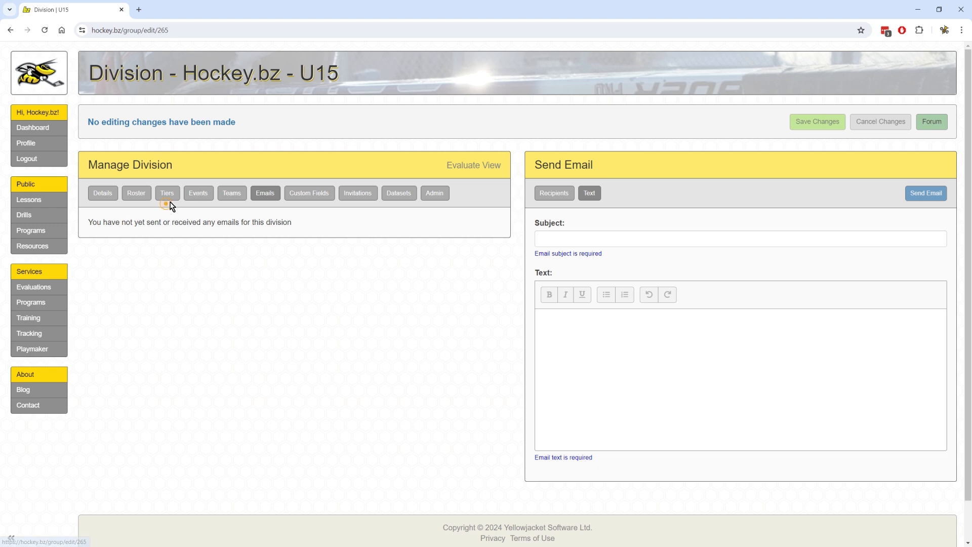
Review Session #7's pinnies, location and details, then show the U15 roster.
click(198, 195)
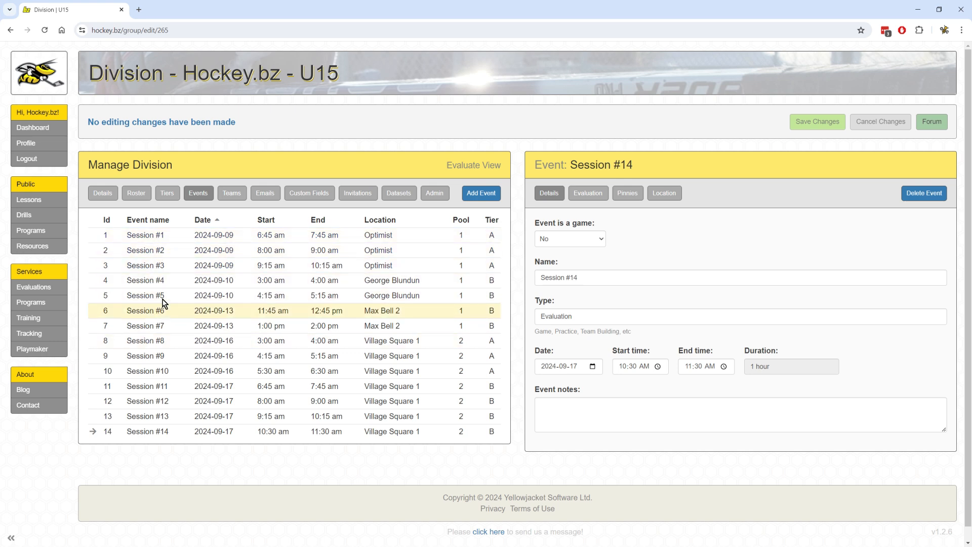
click(156, 326)
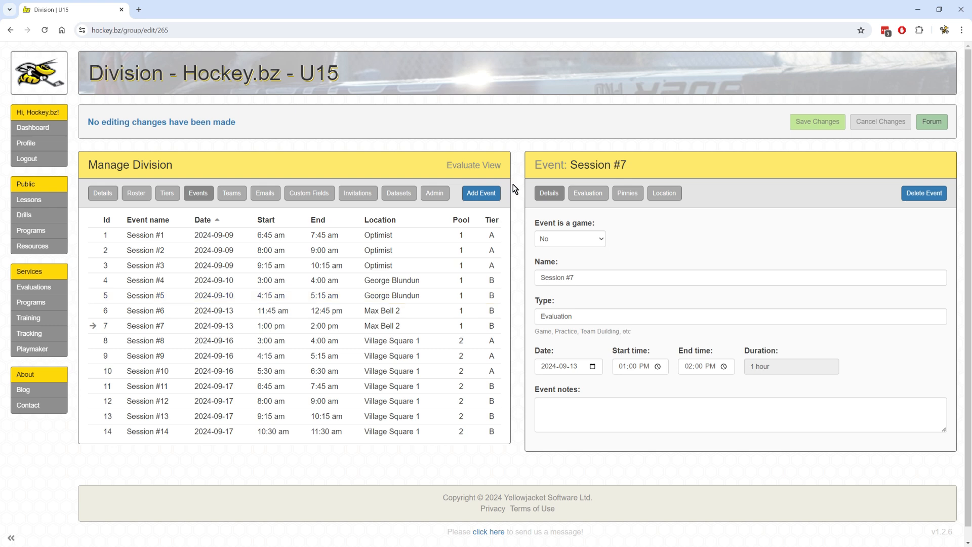
click(628, 194)
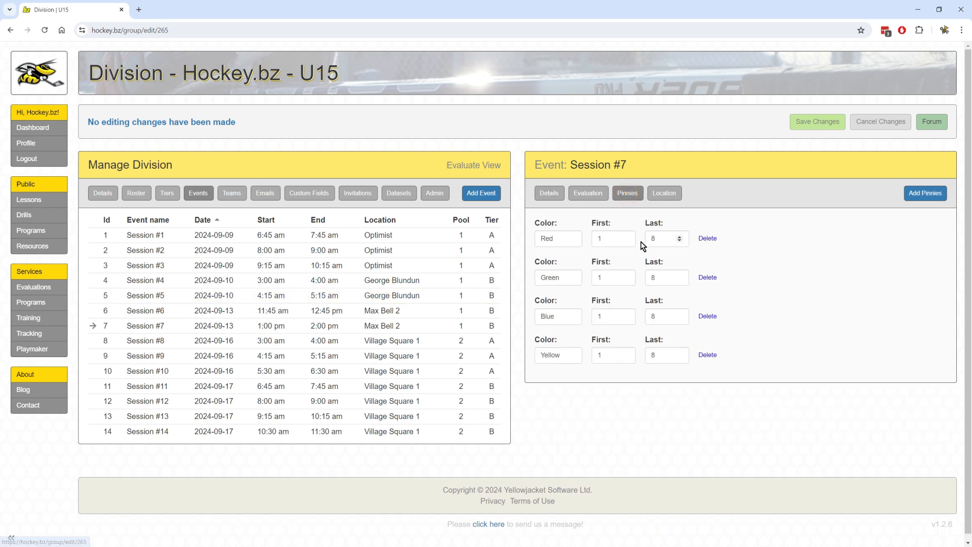
click(665, 194)
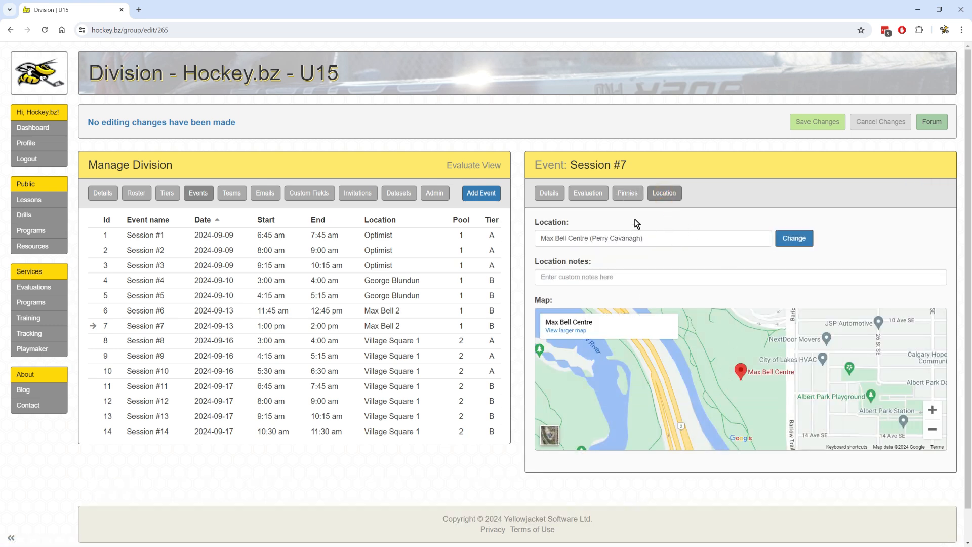
click(549, 195)
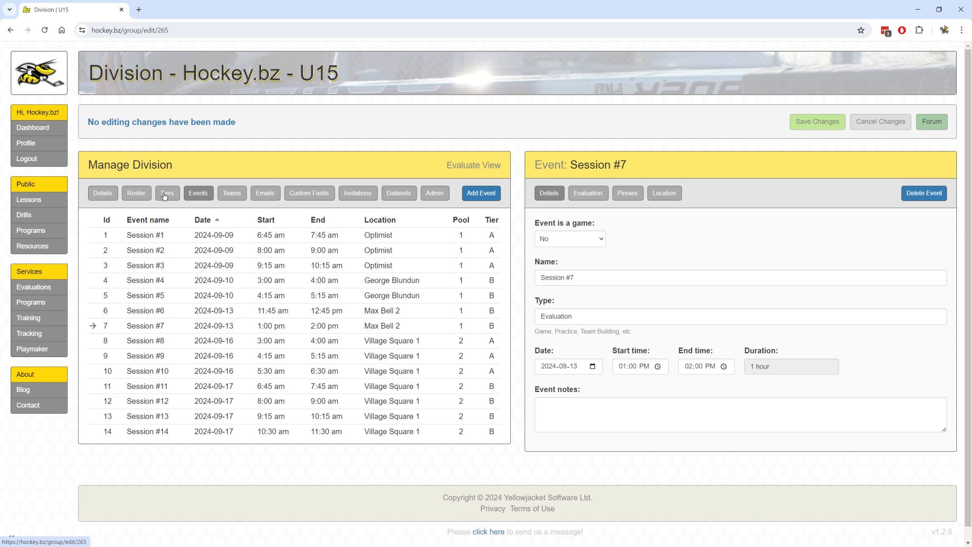
click(138, 196)
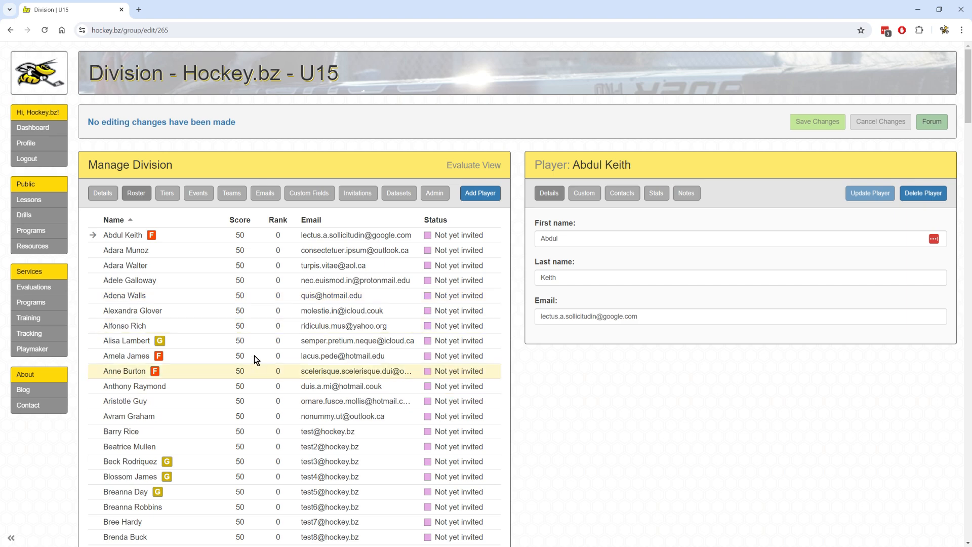
In the U15 Tiers, give tier A 85 players and leave tier B with the rest.
scroll(256, 357, down, 12)
scroll(255, 357, up, 12)
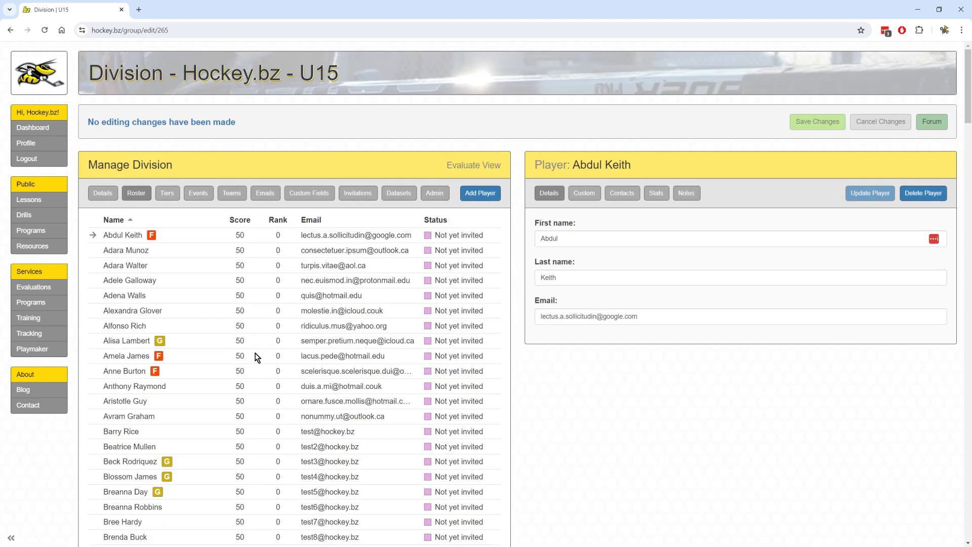
click(170, 196)
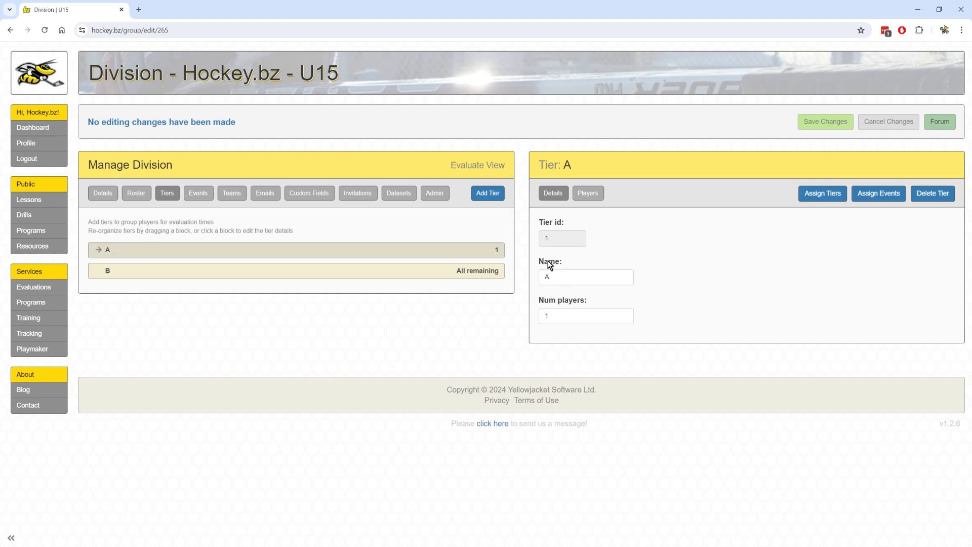
double_click(564, 320)
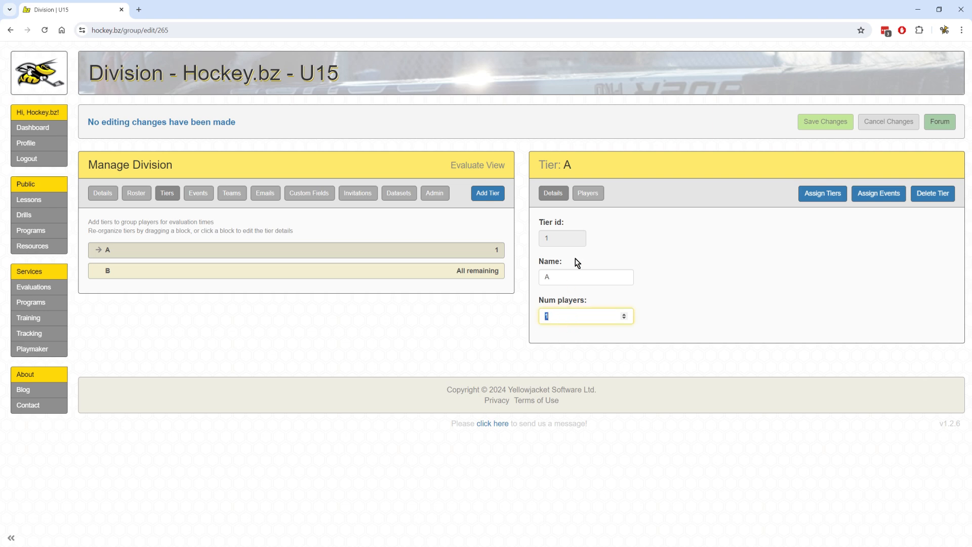
text(85)
click(375, 274)
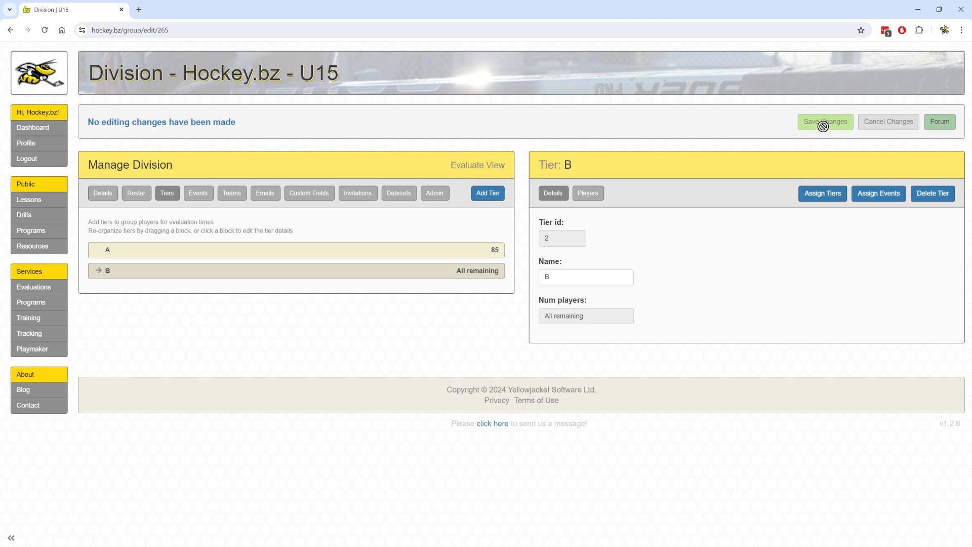
click(557, 276)
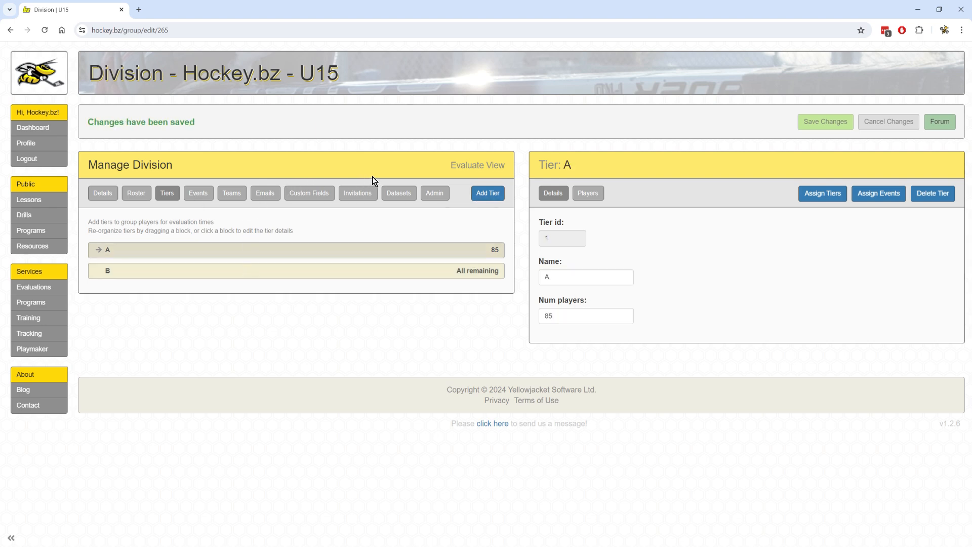
Switch to the U15 Evaluate view and show the Scoring table, led by a score of 89.
click(478, 165)
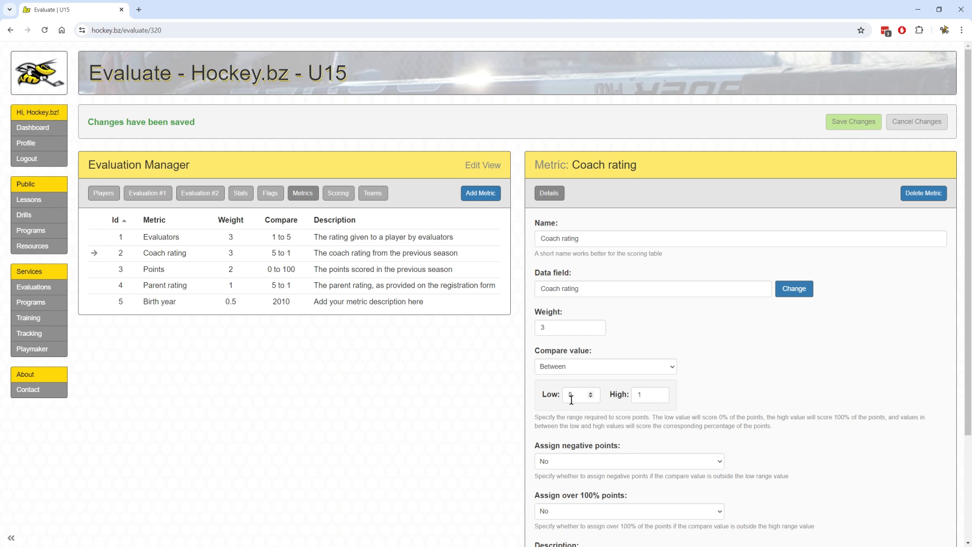
click(339, 196)
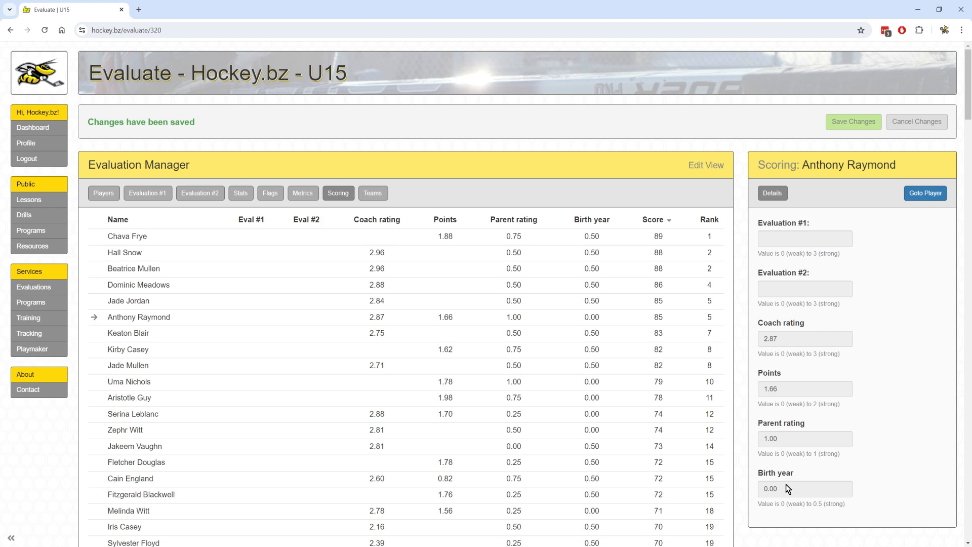
click(669, 216)
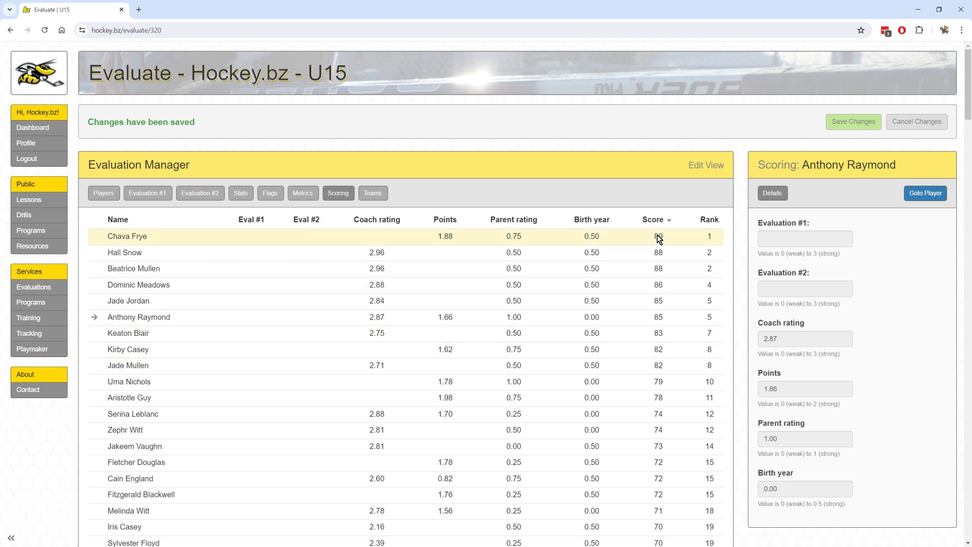
scroll(671, 374, down, 2)
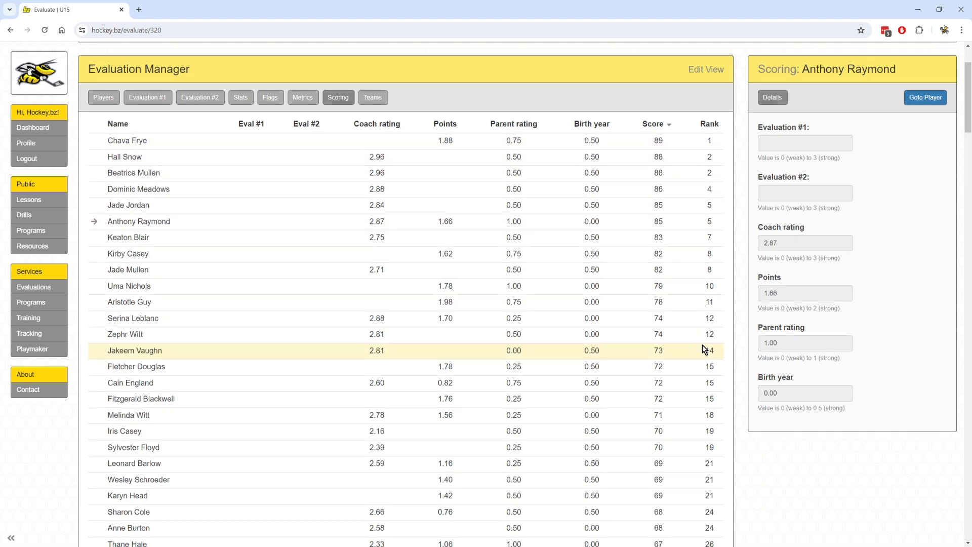
scroll(705, 349, down, 9)
scroll(707, 348, up, 8)
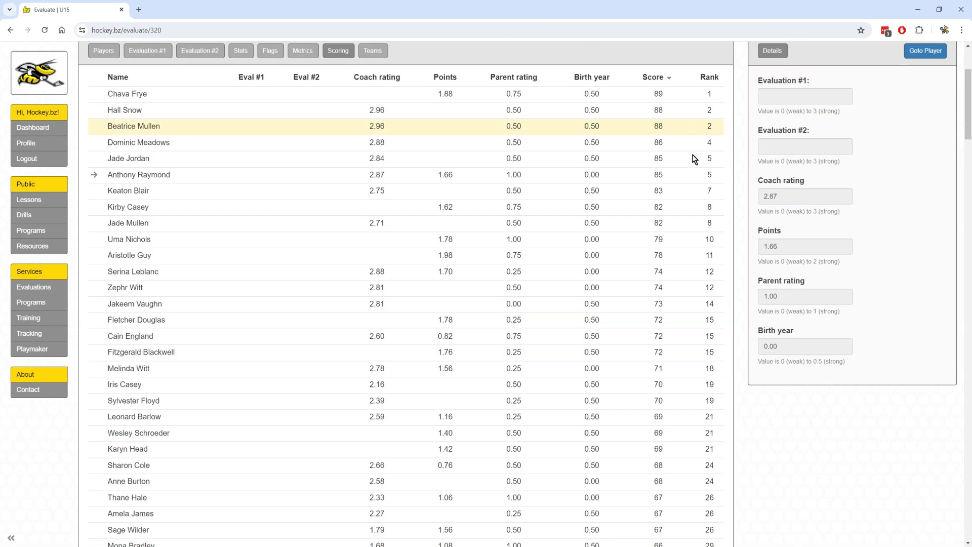
scroll(693, 167, up, 3)
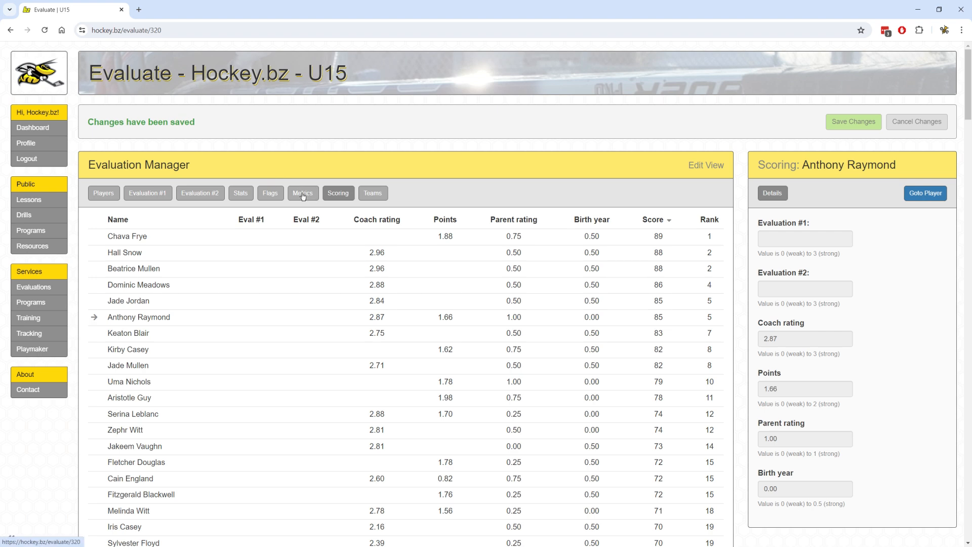
Change the Parent rating metric's weight to 5, save it, and view the re-ranked scores.
click(303, 195)
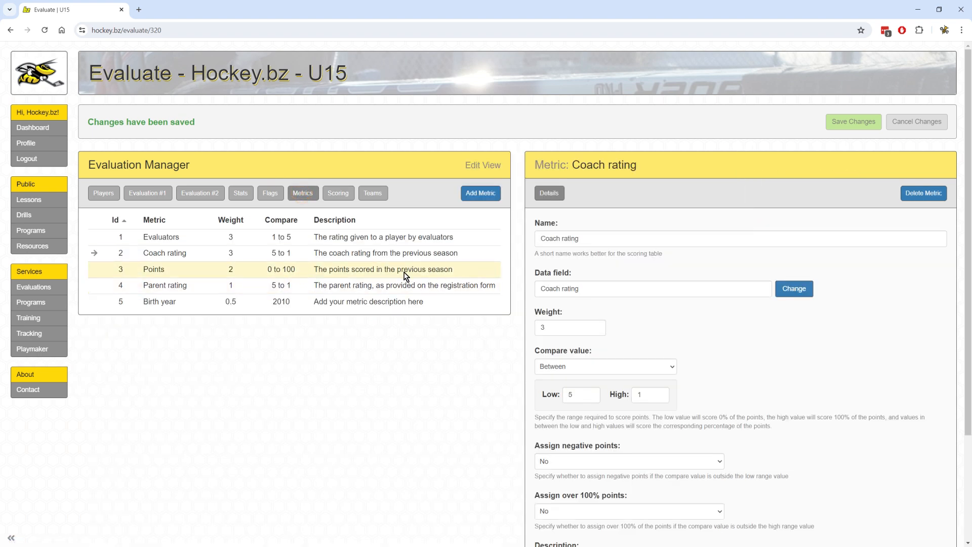
click(370, 287)
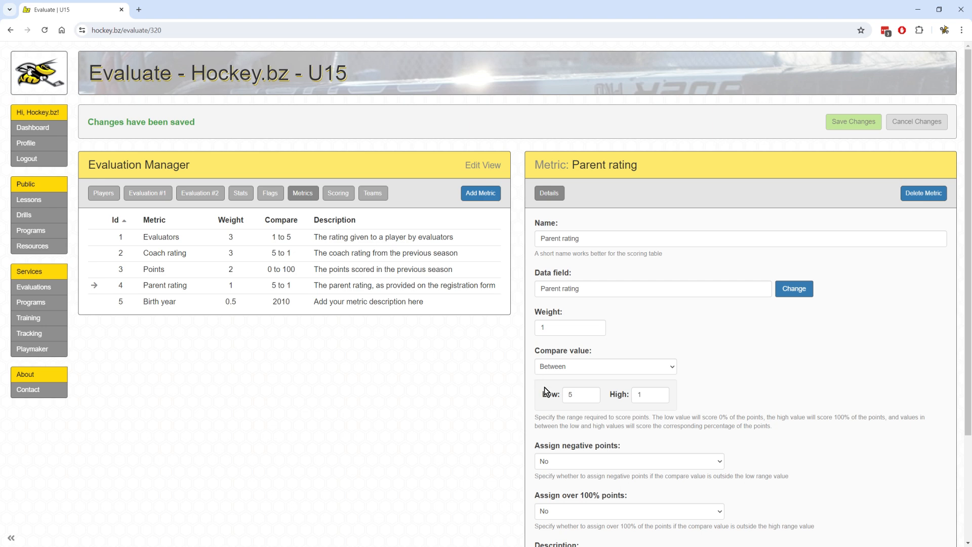
double_click(546, 328)
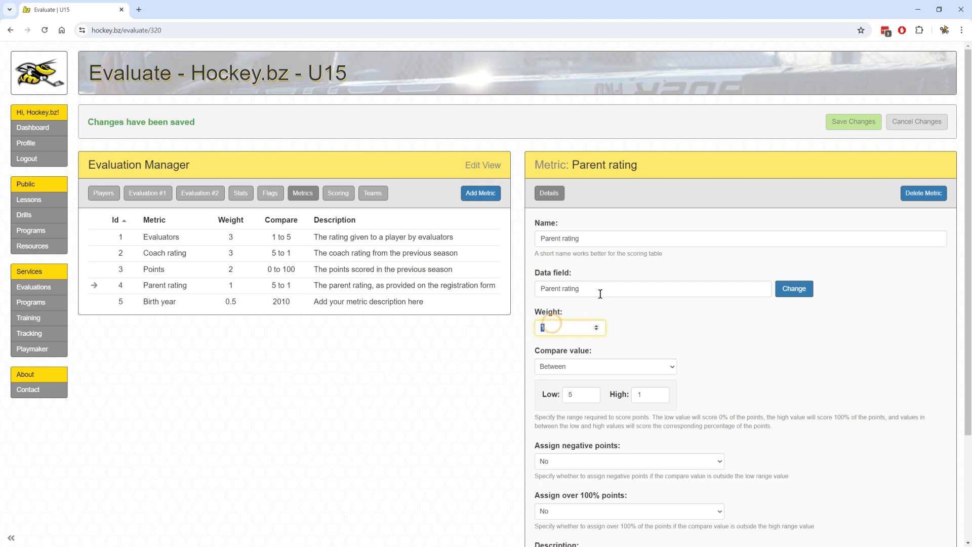
text(5)
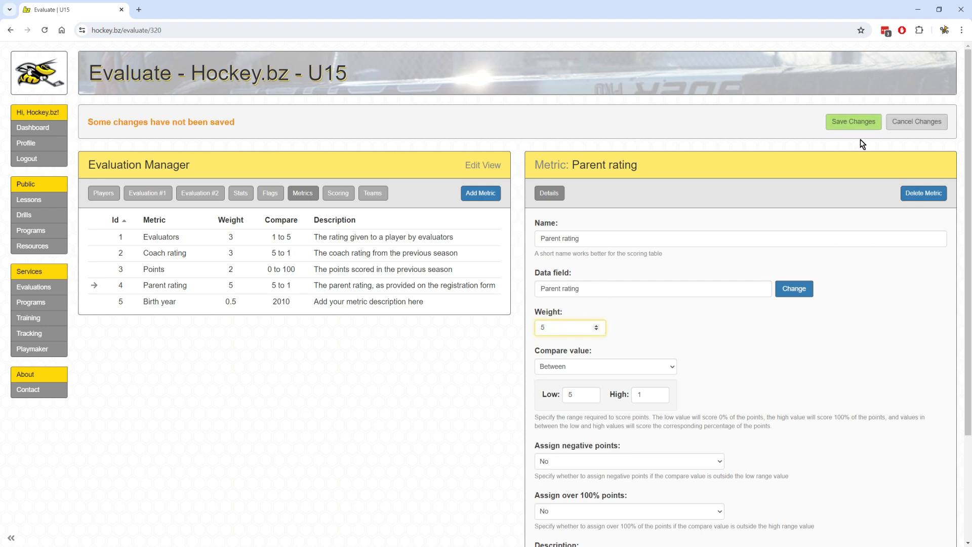
click(849, 122)
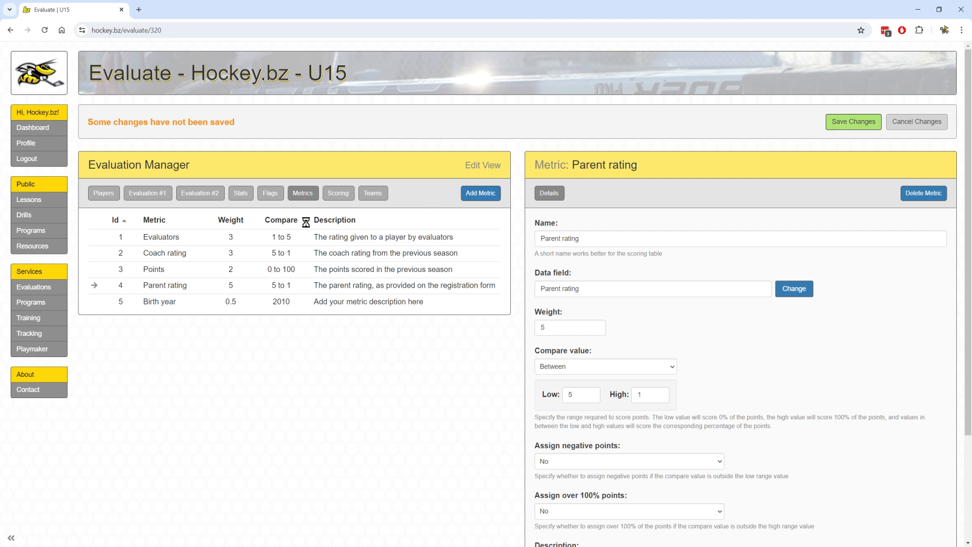
click(339, 193)
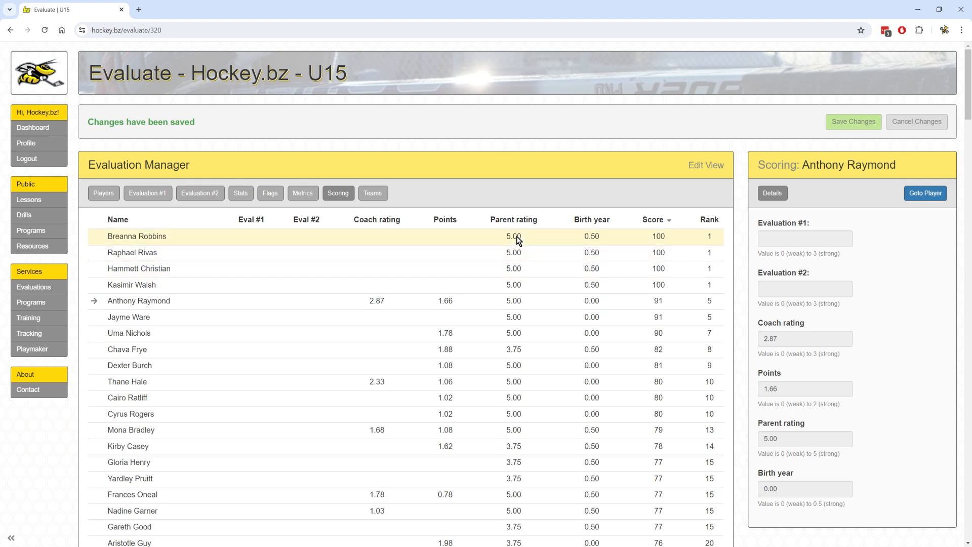
Look over the scoring table, then go back to the U15 Manage Division page via Edit View.
scroll(521, 243, down, 2)
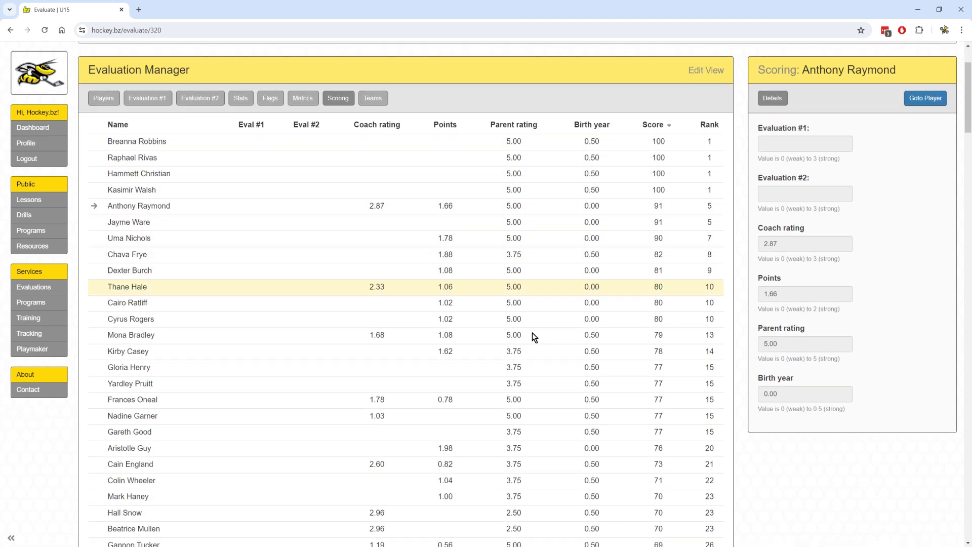
scroll(518, 400, up, 2)
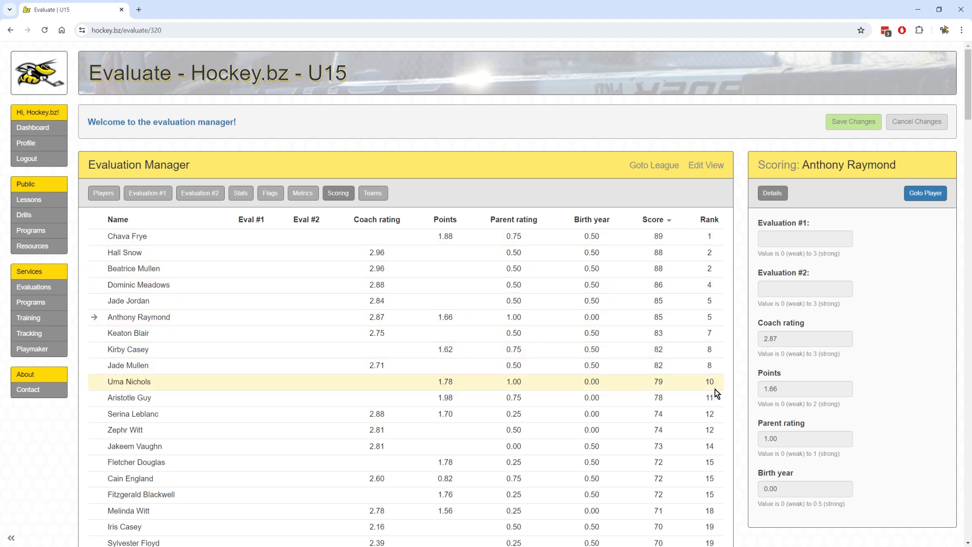
click(704, 171)
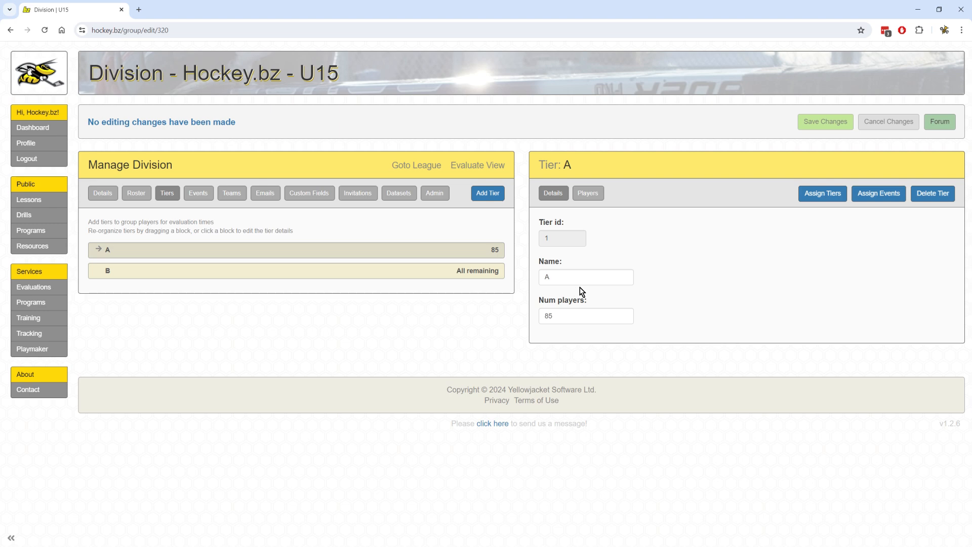
Place players into tiers by score and list tier A's players ordered by rank.
click(823, 197)
click(588, 193)
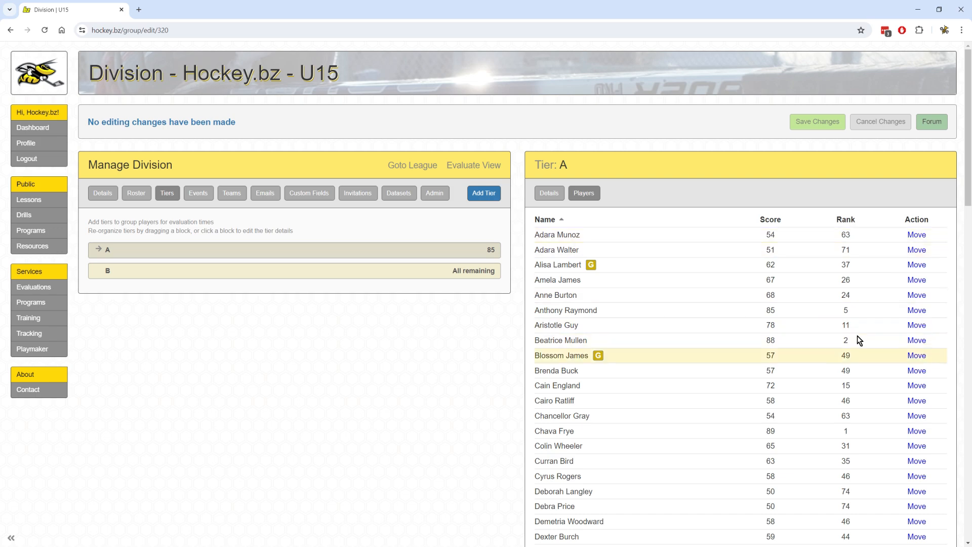
click(845, 220)
scroll(894, 299, down, 20)
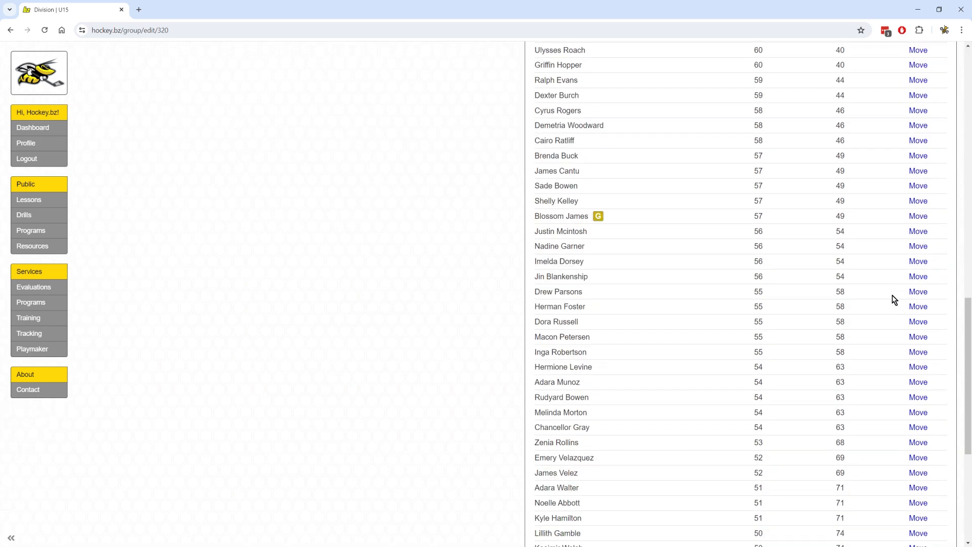
scroll(894, 300, down, 3)
scroll(895, 298, up, 20)
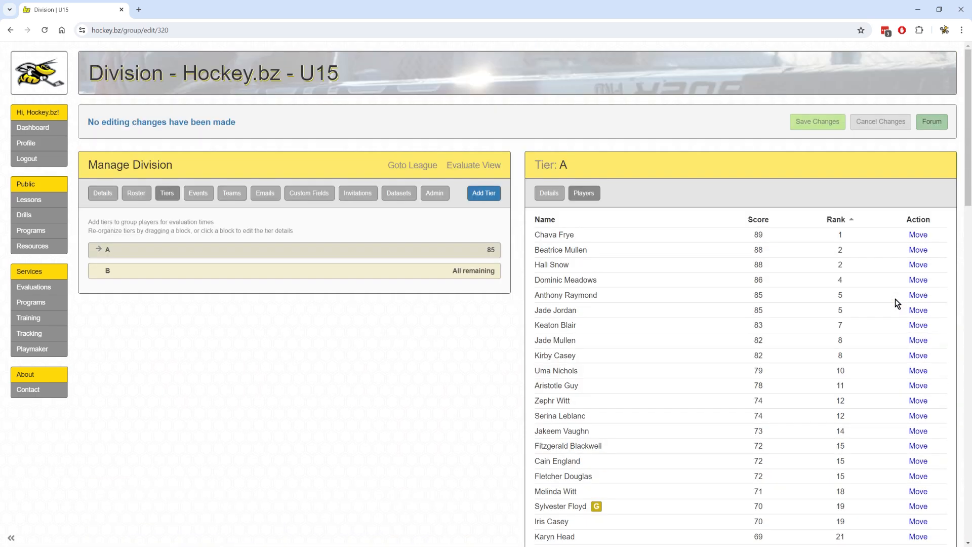
scroll(895, 299, down, 20)
scroll(895, 300, up, 20)
Show tier B's player list, which starts at rank 74 with score 50.
click(237, 278)
scroll(745, 270, down, 5)
scroll(745, 277, up, 1)
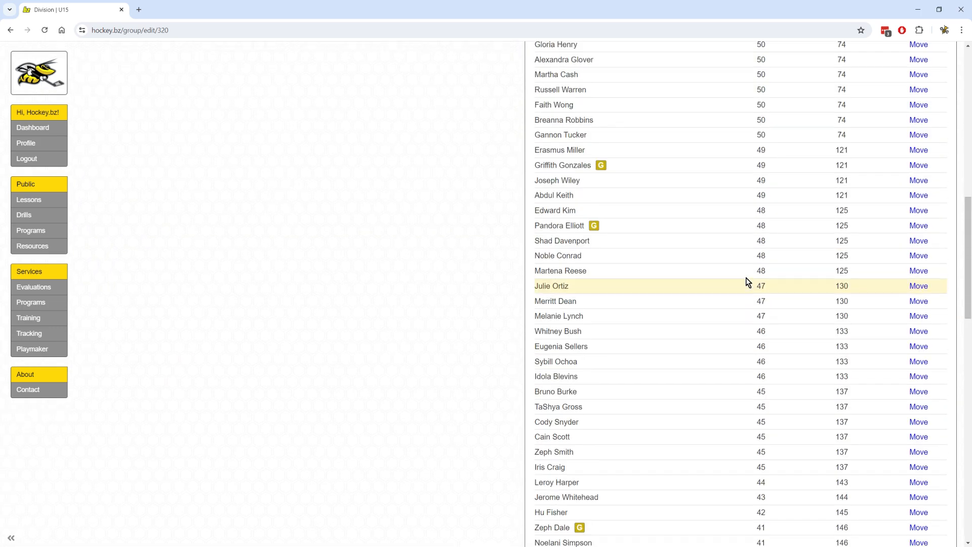
scroll(745, 277, up, 15)
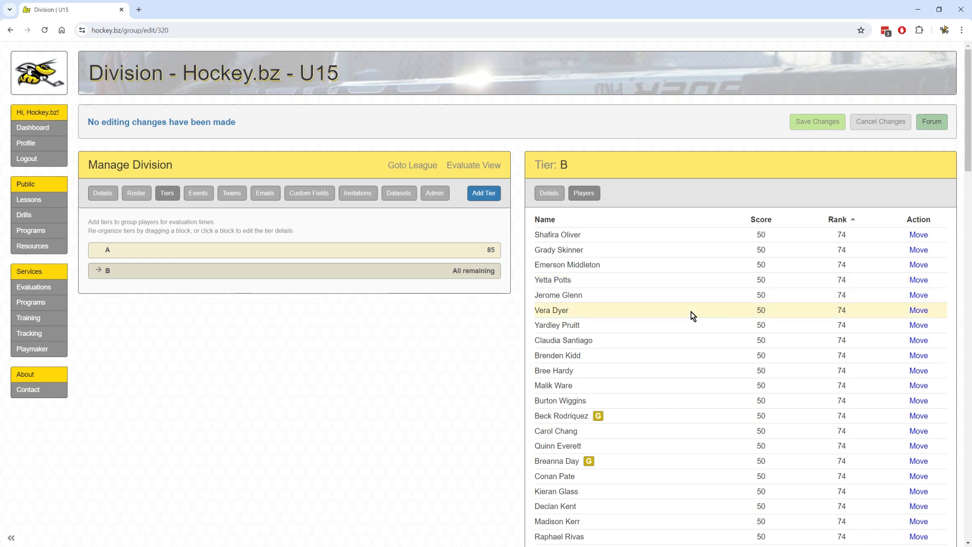
Cancel moving a tier B player and view the U15 division's 14 event sessions.
click(918, 280)
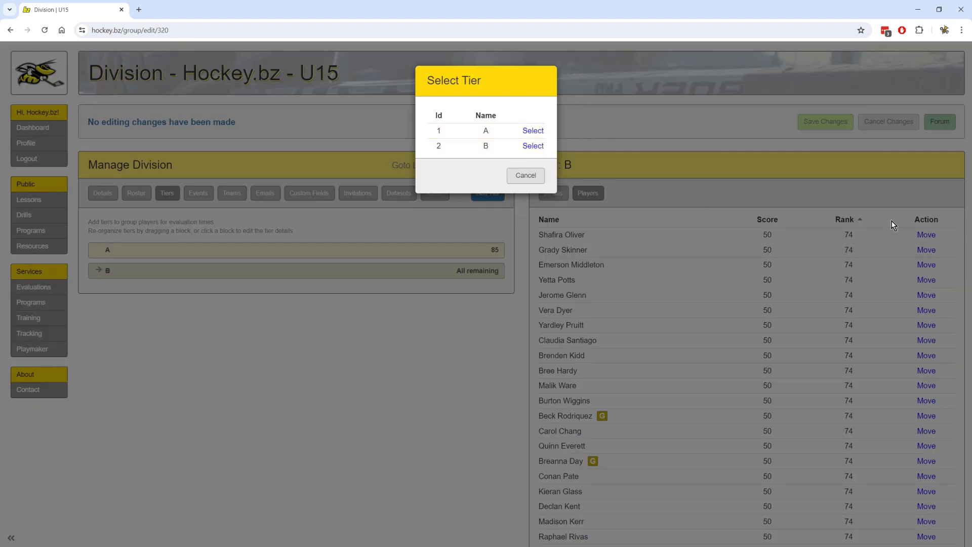
click(525, 176)
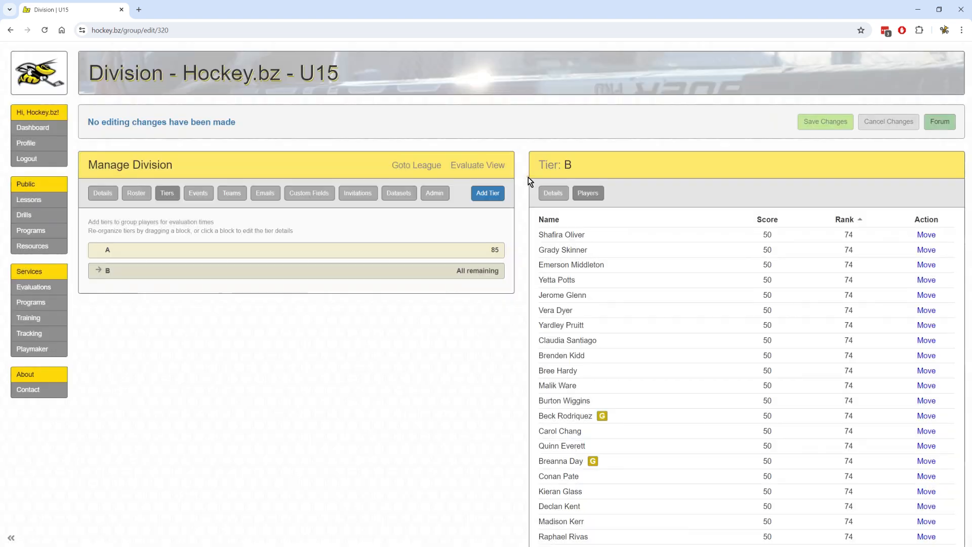
click(197, 194)
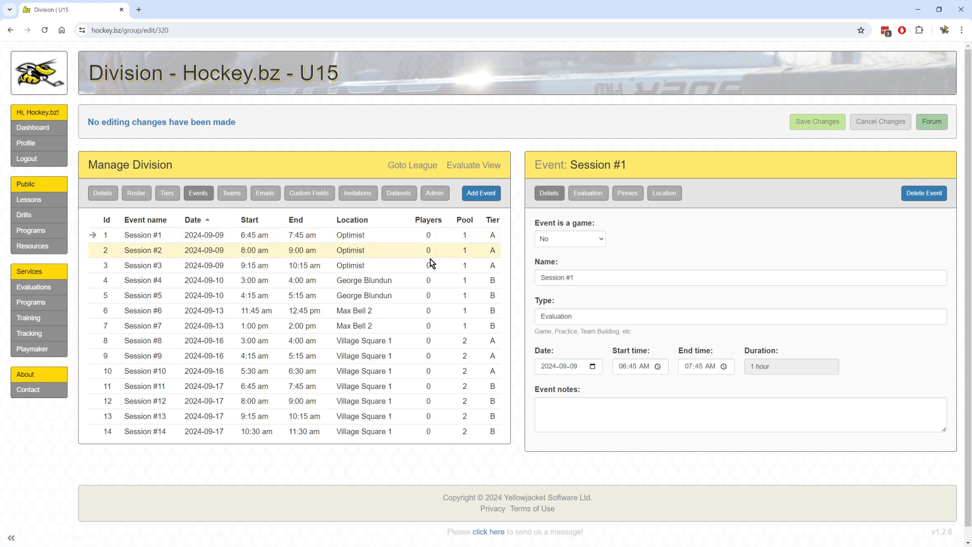
Assign evaluation events to tier B's players across pools 1 and 2.
click(168, 193)
click(539, 193)
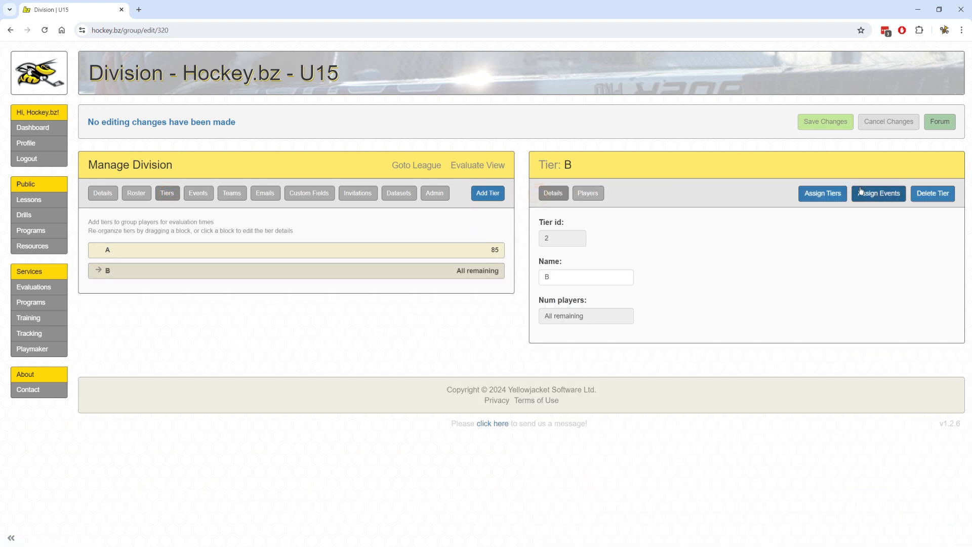
click(885, 193)
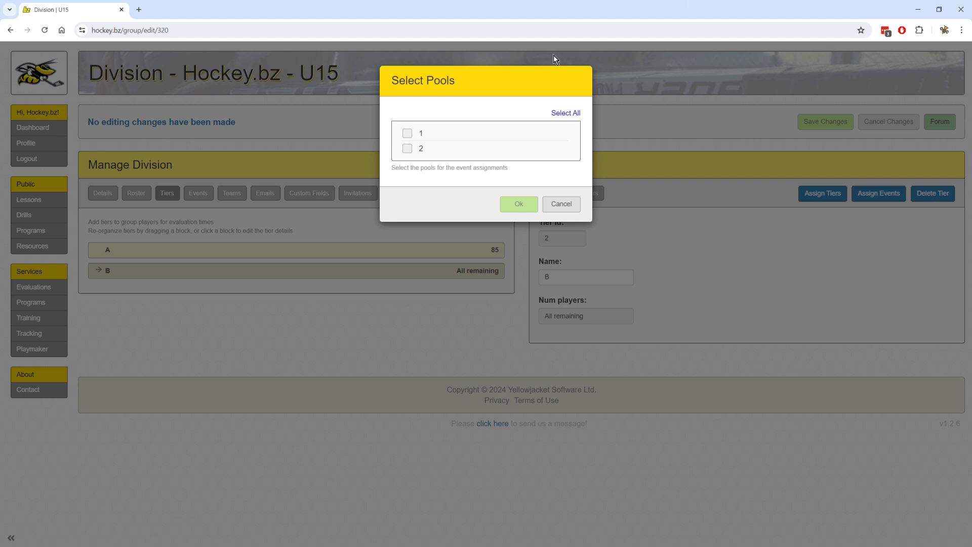
click(407, 133)
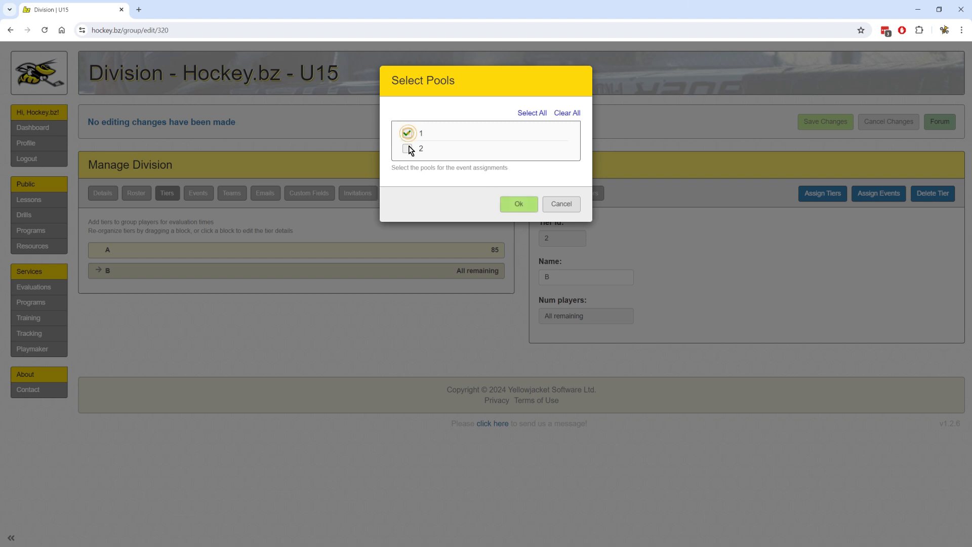
click(406, 147)
click(524, 206)
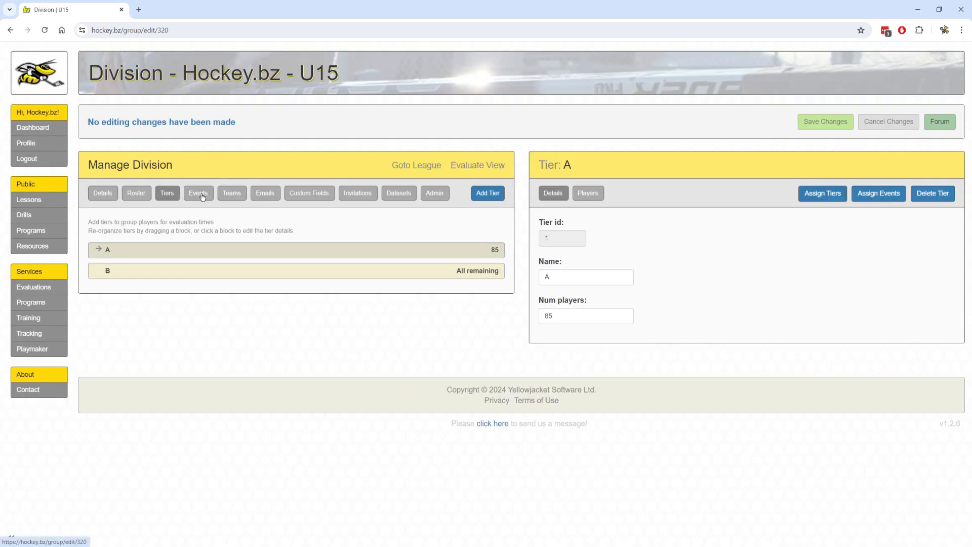
Check that each event now holds 28 to 30 players, then go to the Invitations page.
click(198, 194)
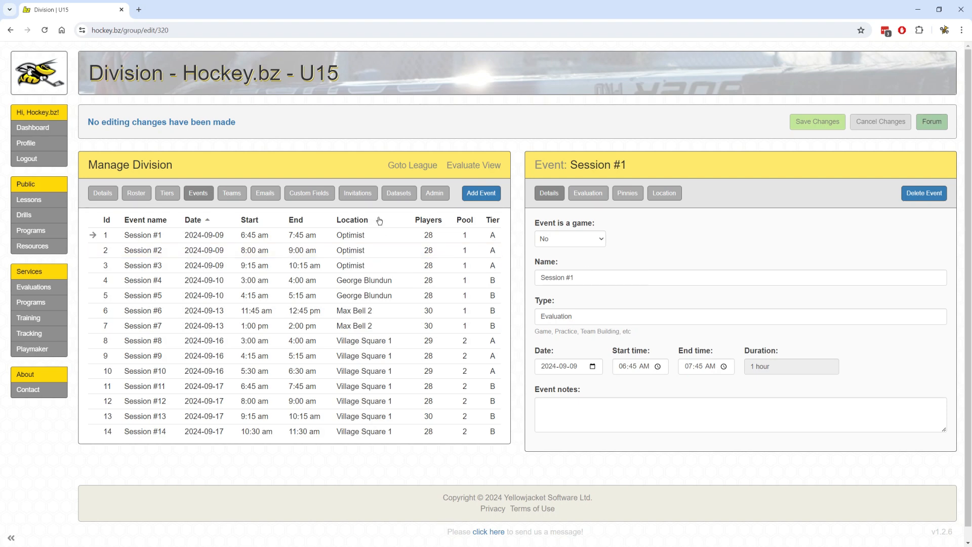
click(357, 193)
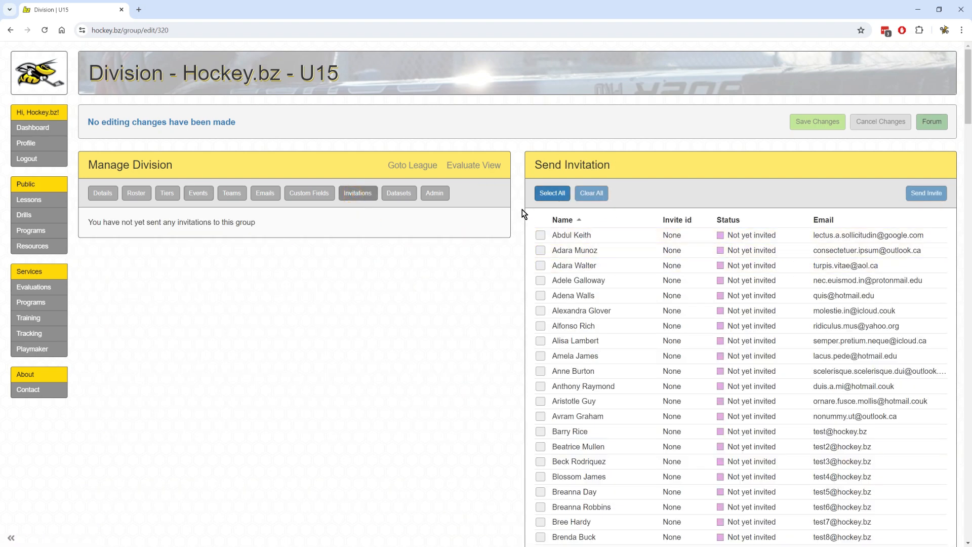
Send an evaluation invite to a single player without a custom note and acknowledge the success message.
click(551, 193)
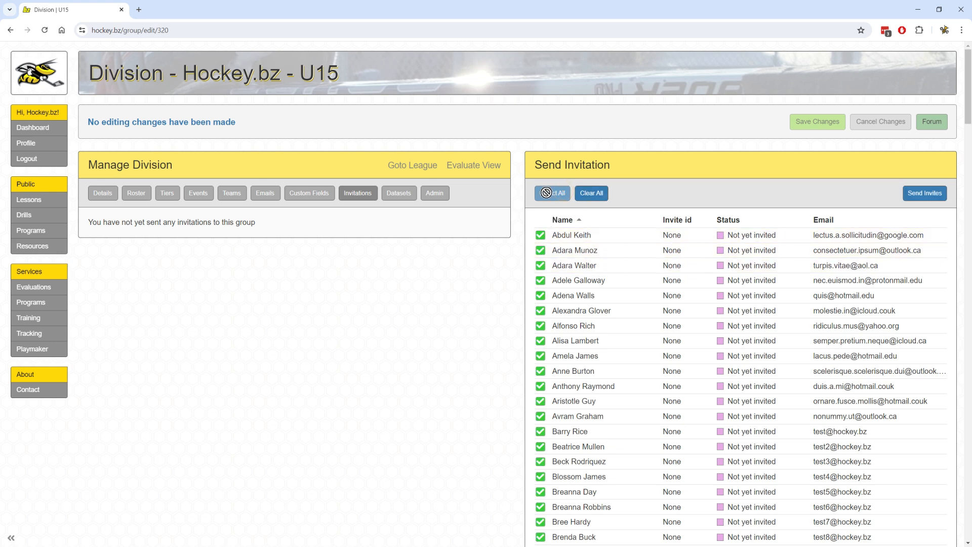
click(591, 193)
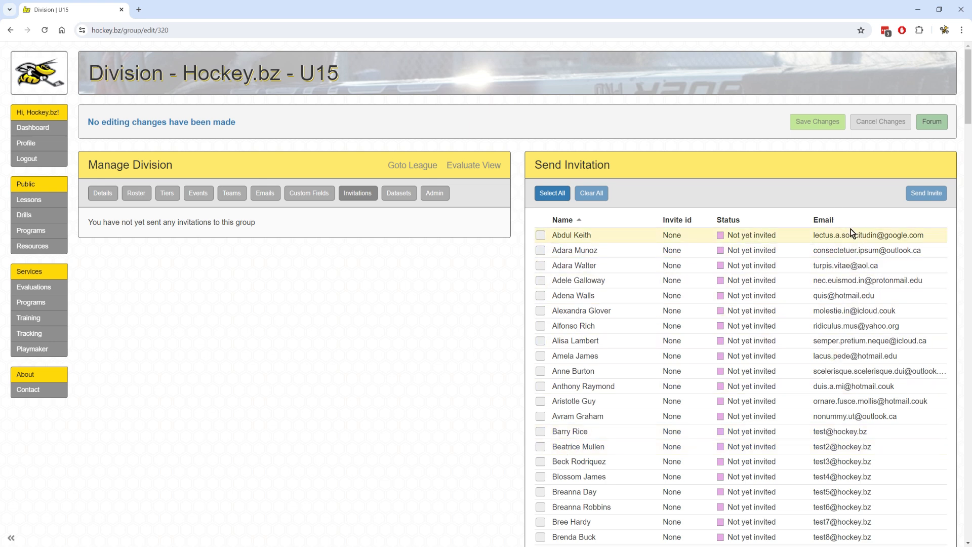
click(540, 431)
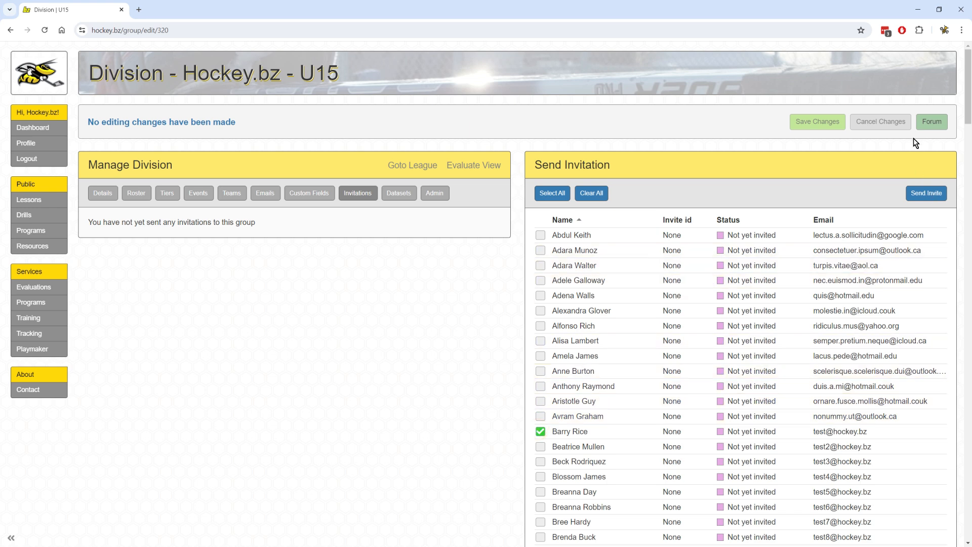
click(923, 197)
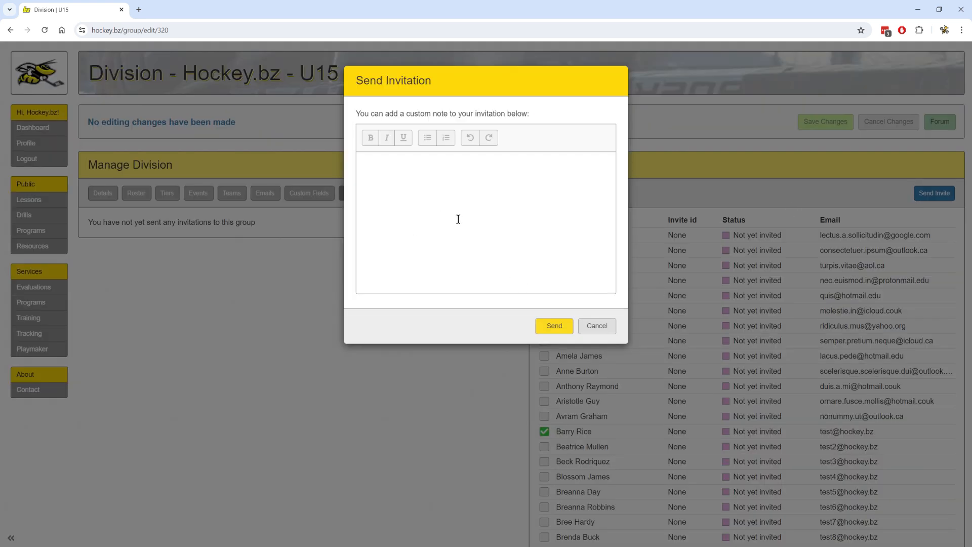
click(554, 328)
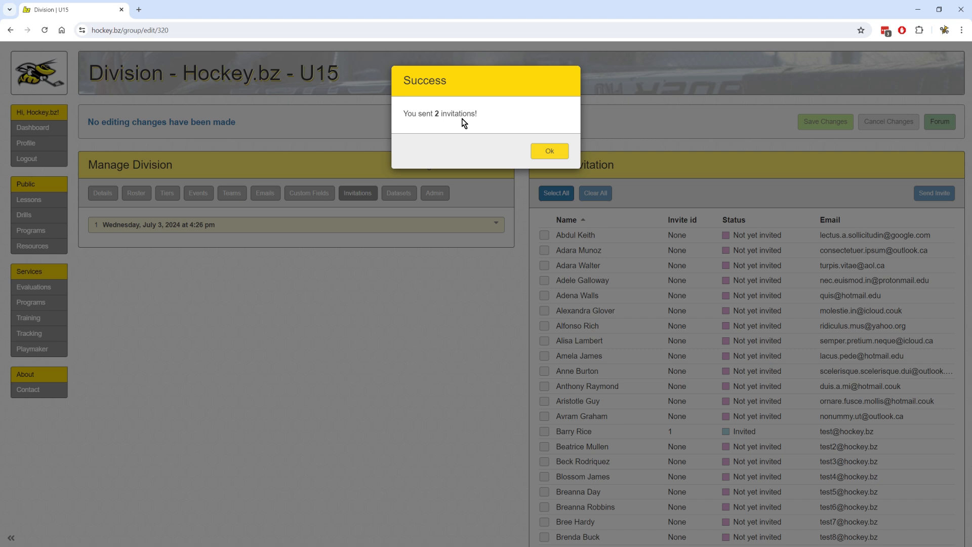
click(549, 151)
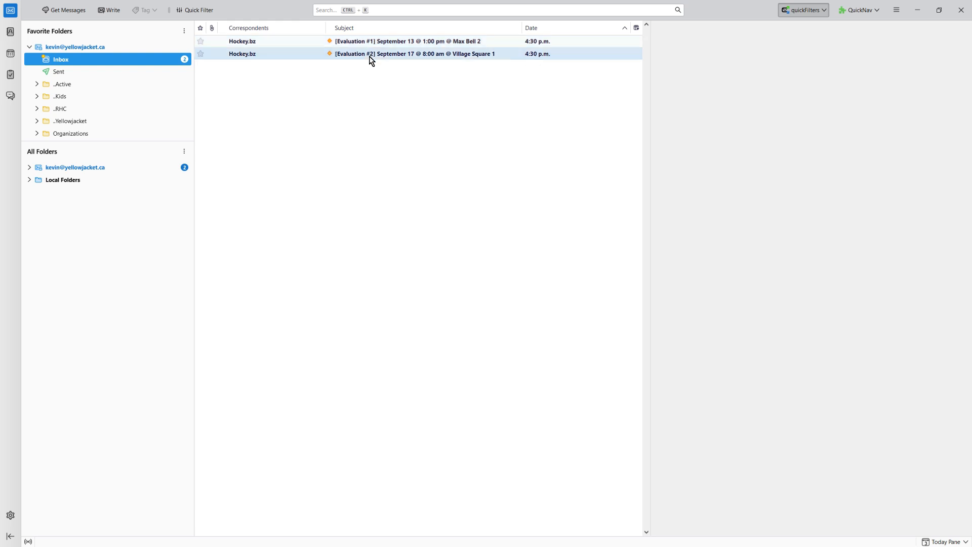
Read the September 13 Evaluation #1 email and view Max Bell Centre on a map, then close the map.
click(407, 43)
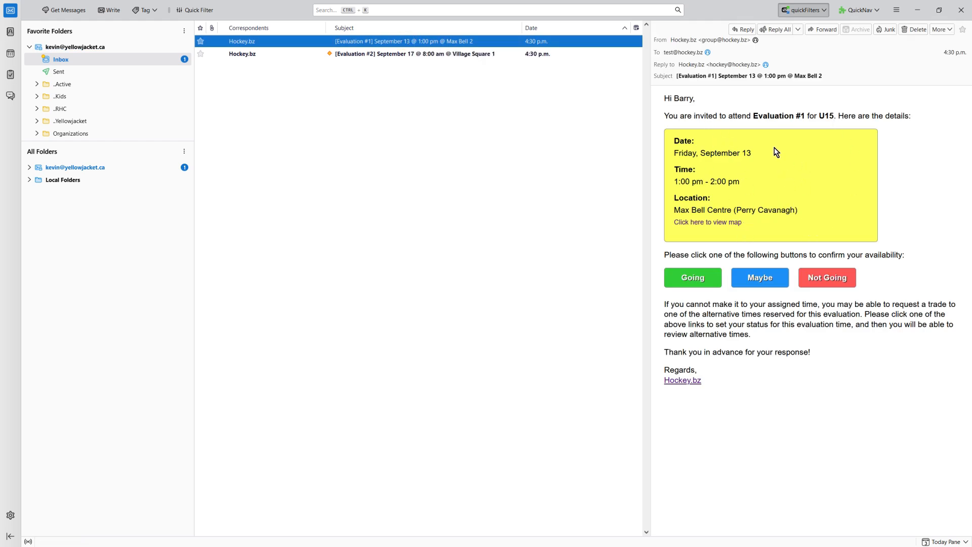
click(717, 223)
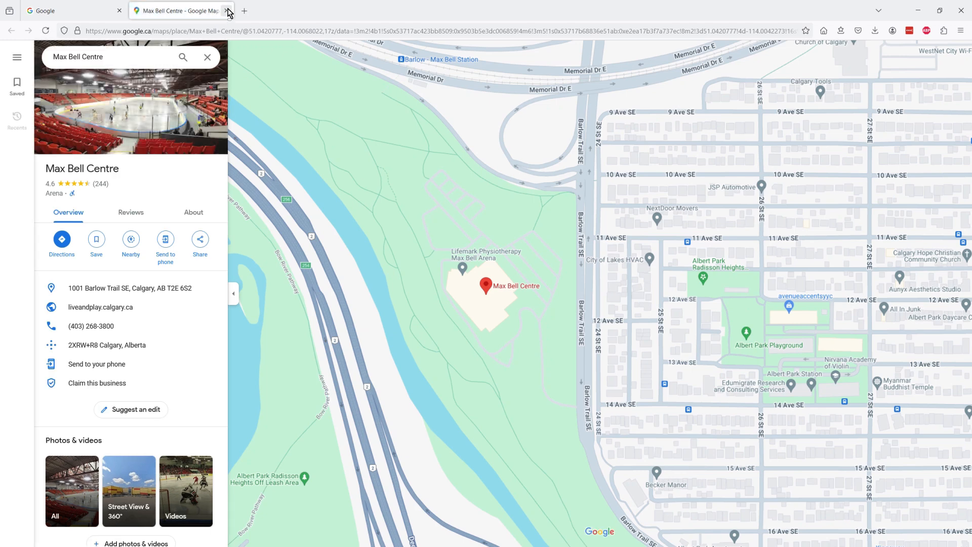
click(226, 11)
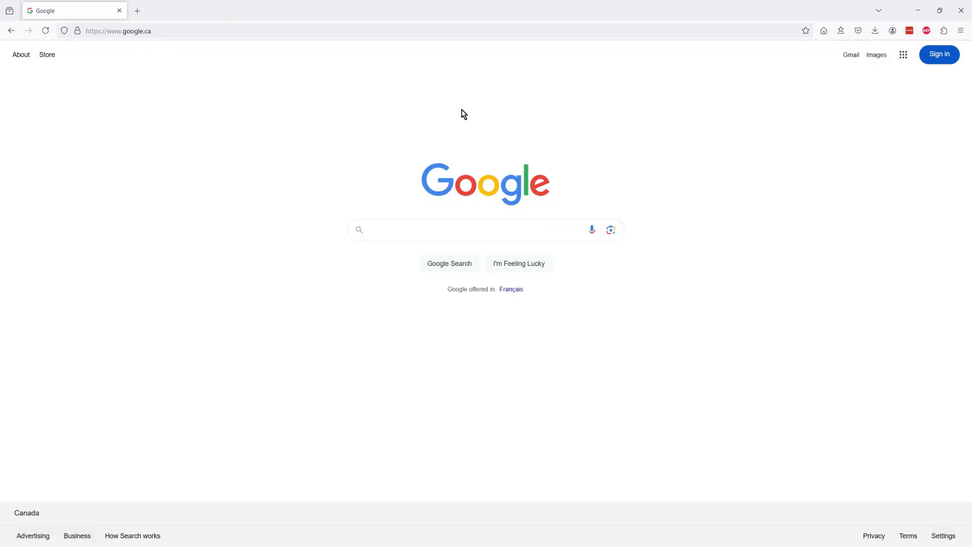
key(ctrl+w)
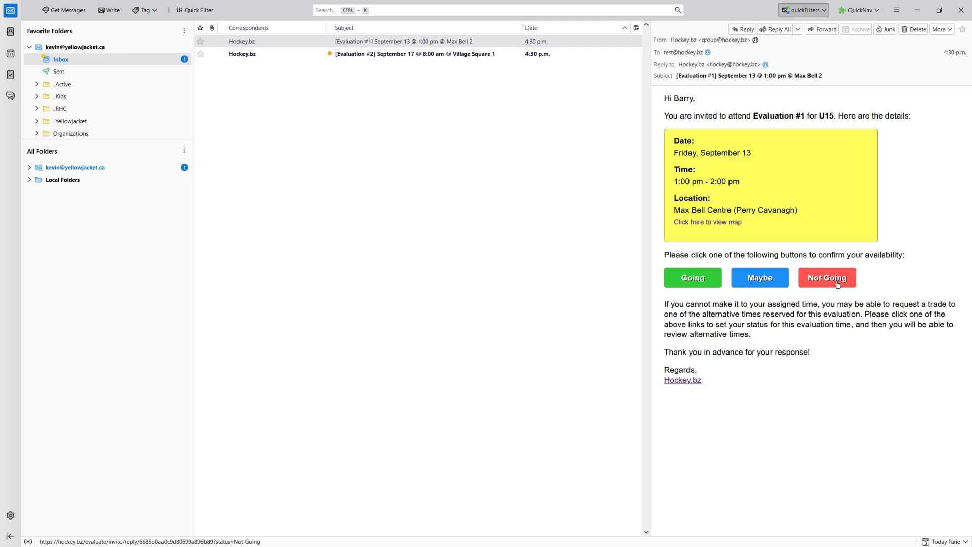
Change the invitation reply from Maybe to Going and confirm the status update.
click(763, 282)
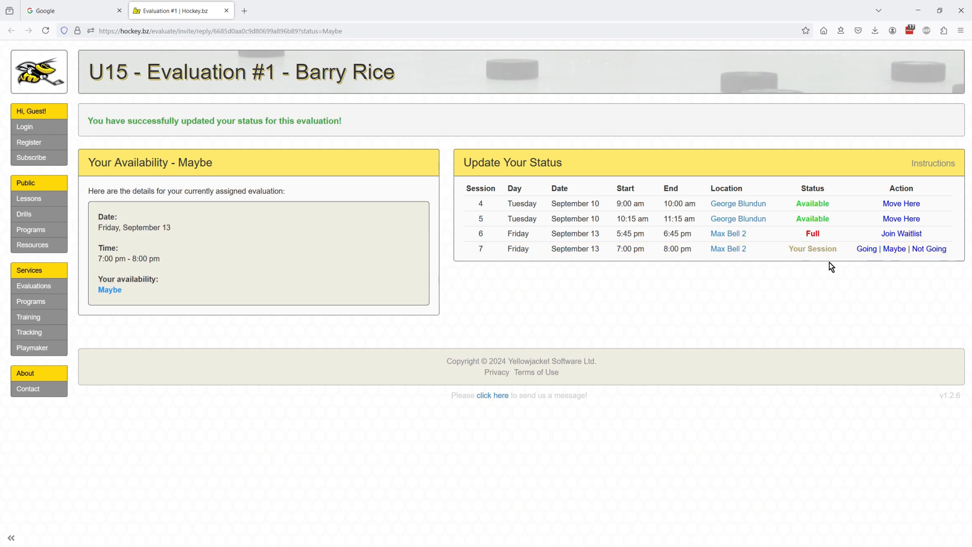
click(866, 249)
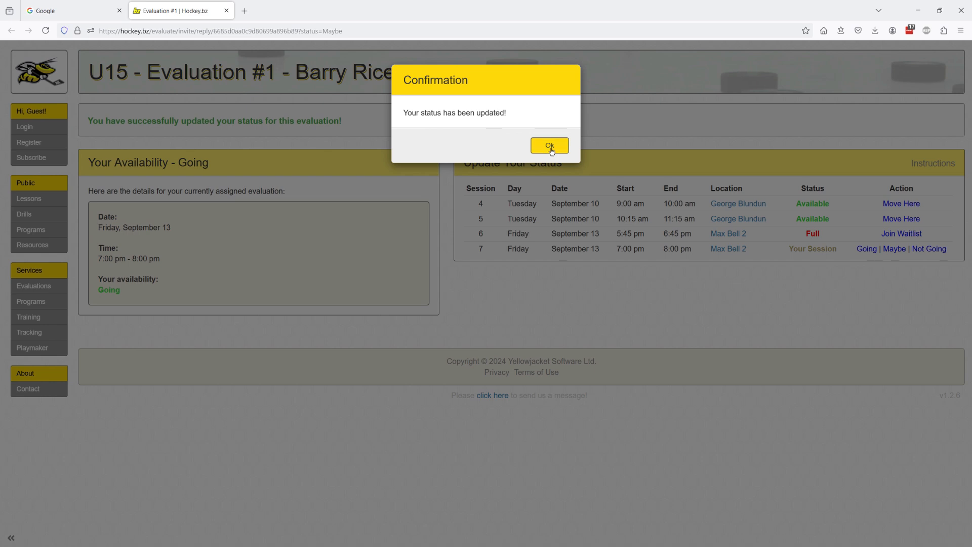
click(550, 147)
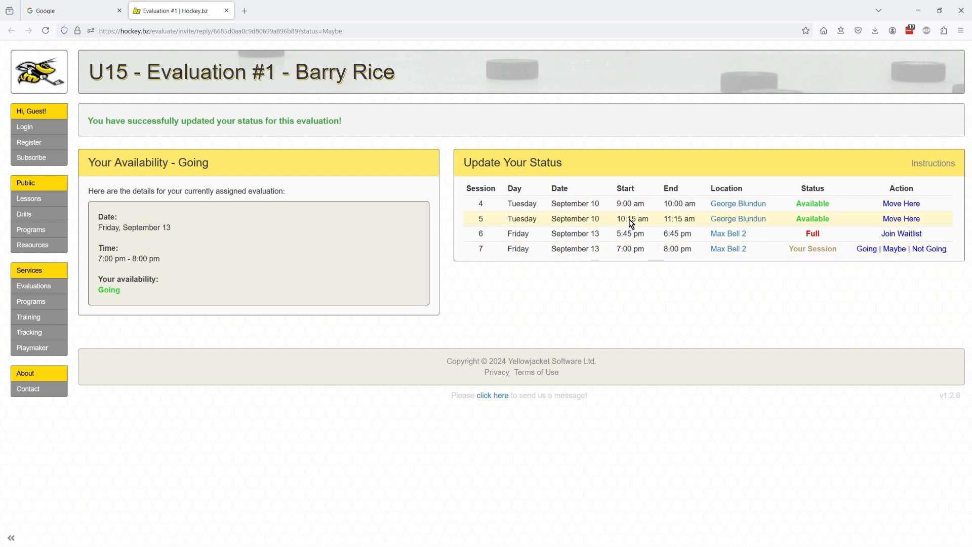
click(910, 218)
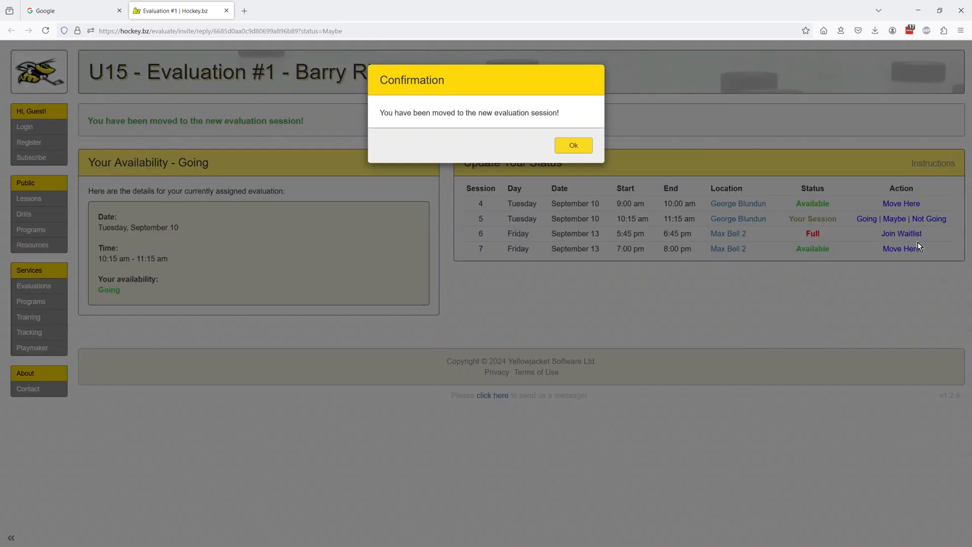
click(580, 146)
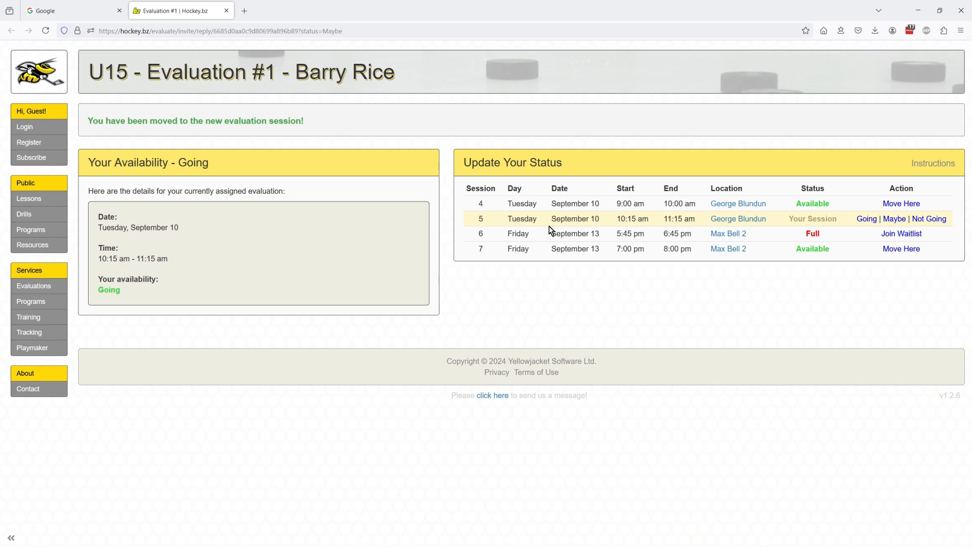
key(ctrl+l)
key(alt+Tab)
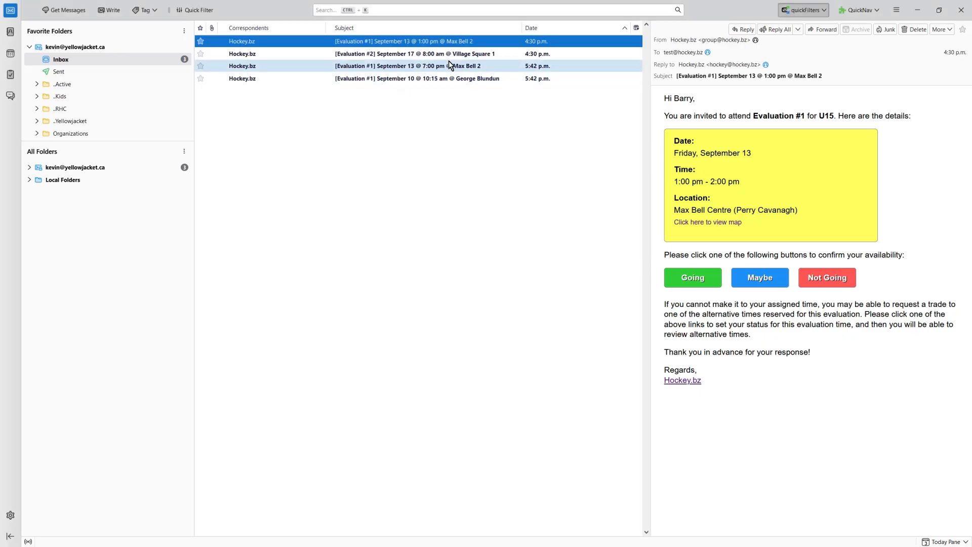
click(474, 67)
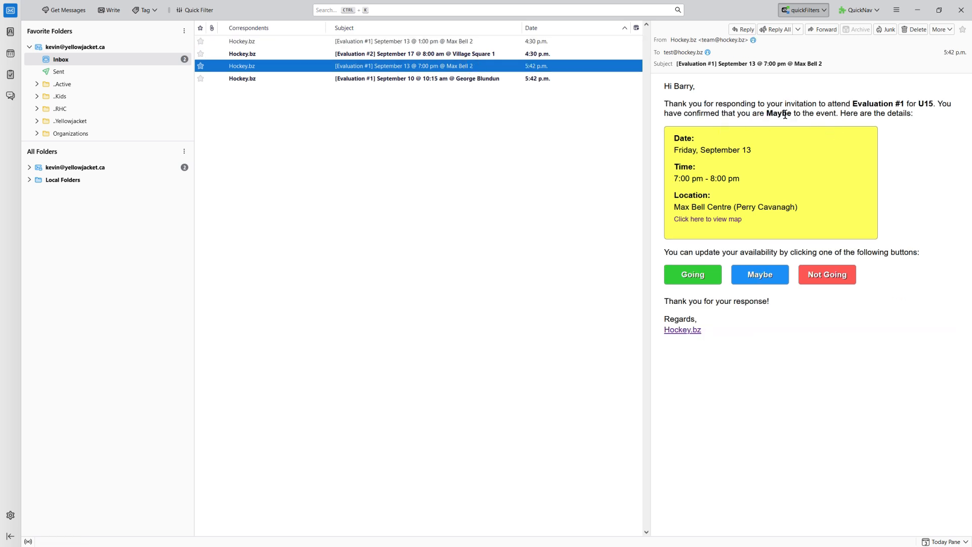
click(425, 78)
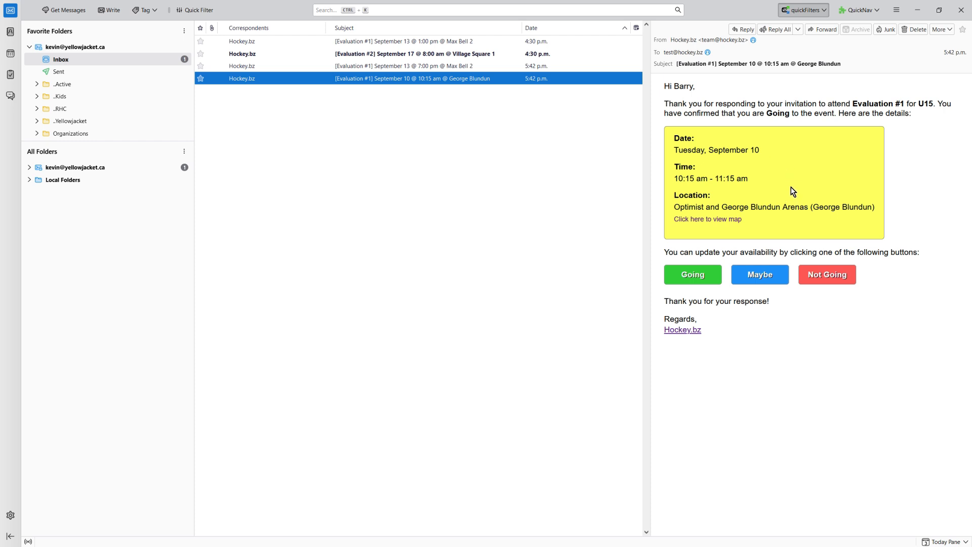
key(alt+Tab)
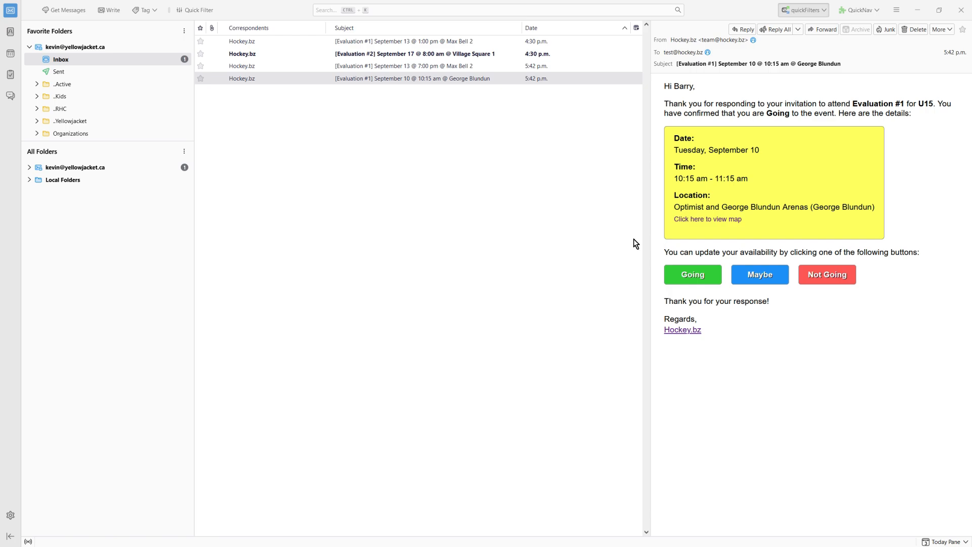
key(alt+Tab)
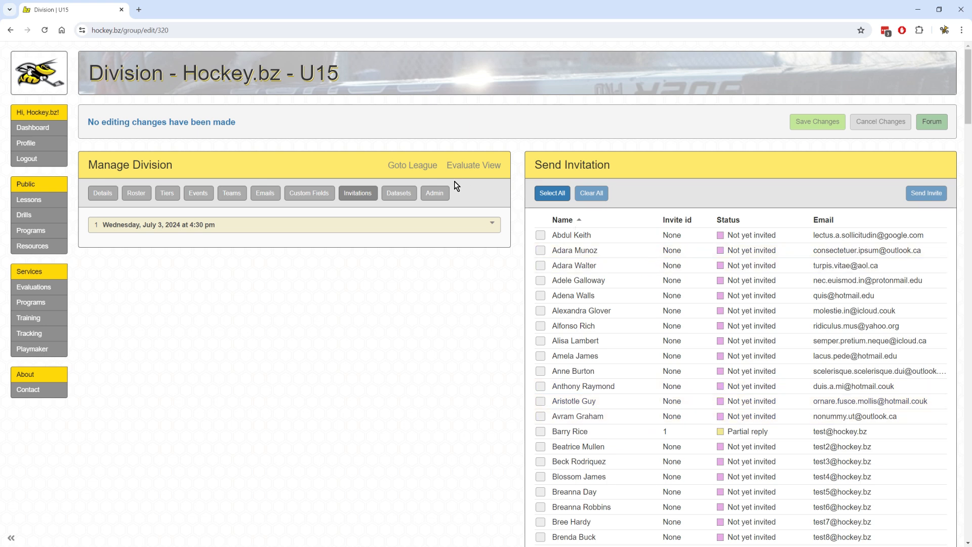
Open the U15 evaluation view, which shows Session #5 at George Blundun with one player Going.
click(476, 165)
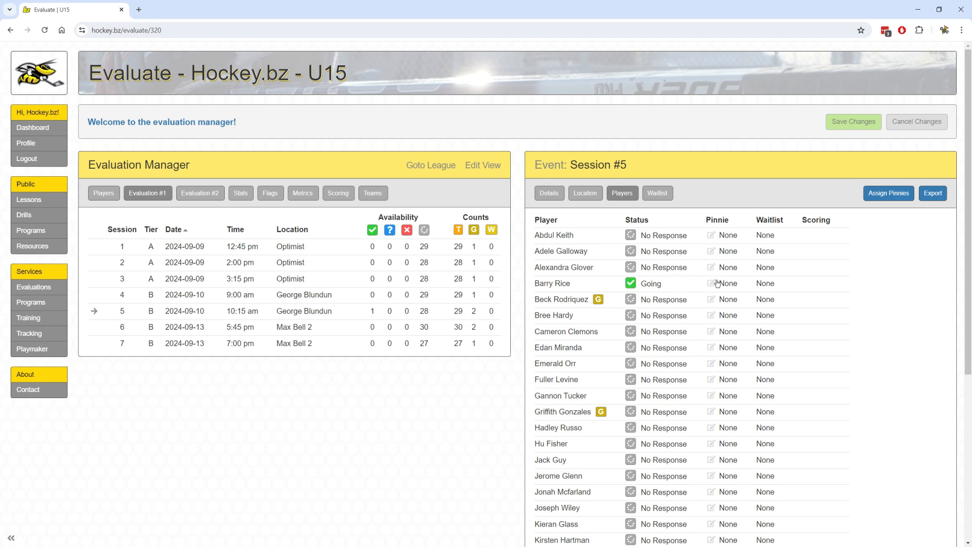
click(630, 284)
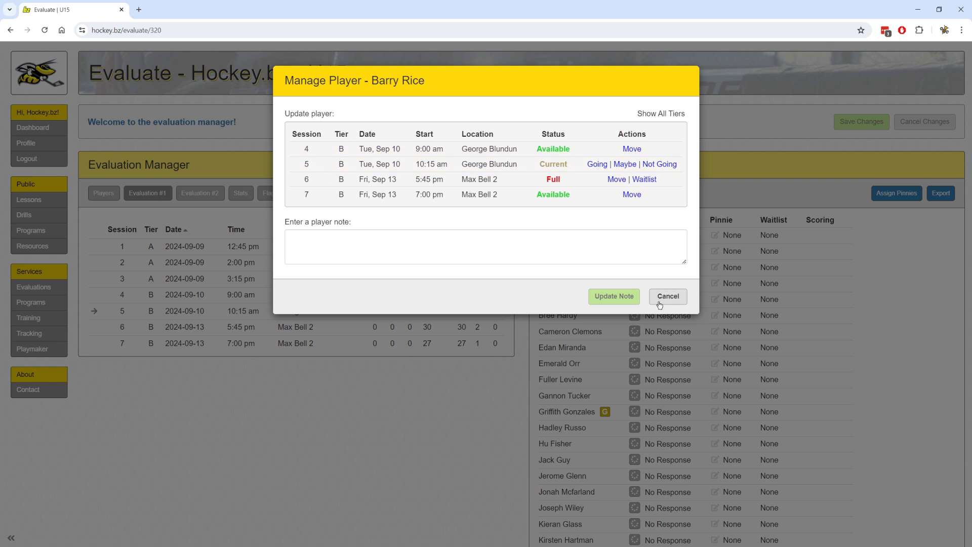
click(658, 116)
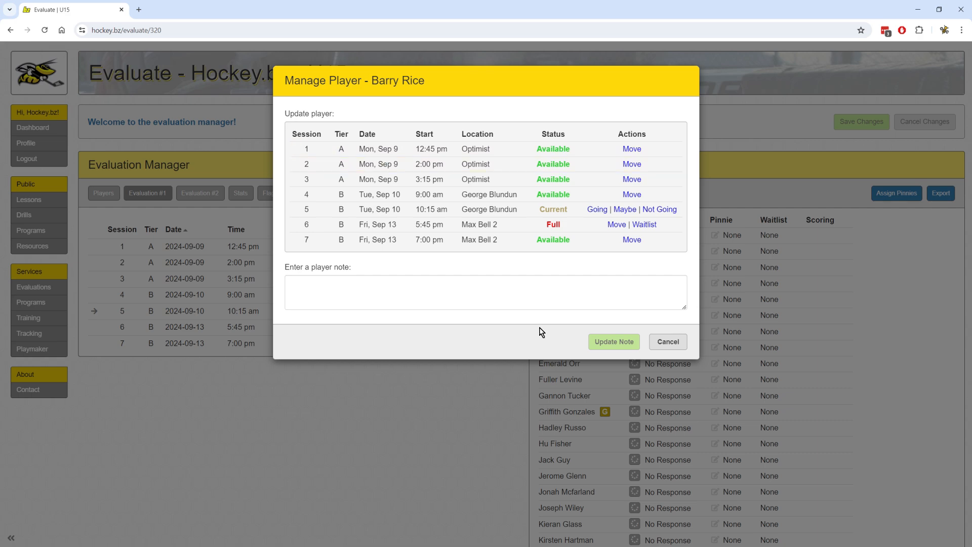
click(667, 342)
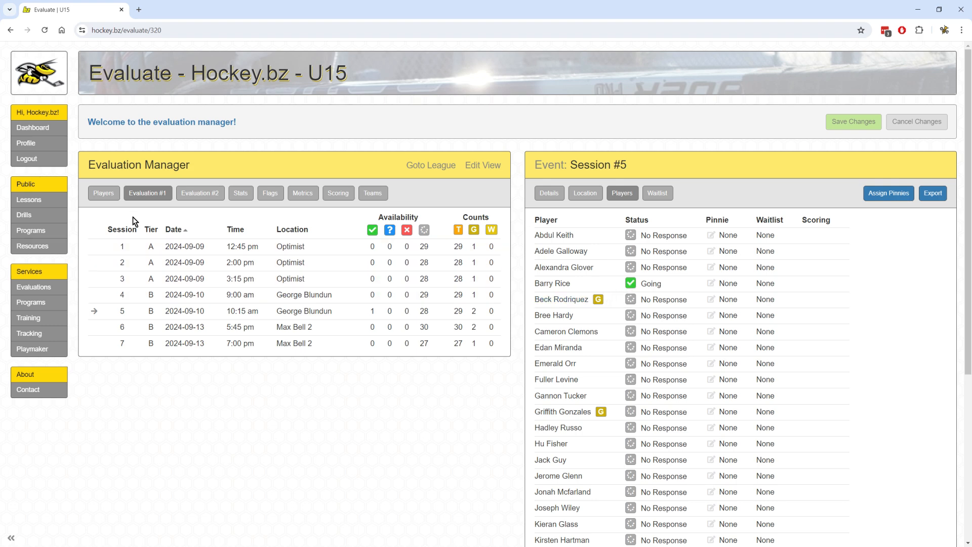
List all evaluation players and browse their contacts, session availability and stats.
click(102, 196)
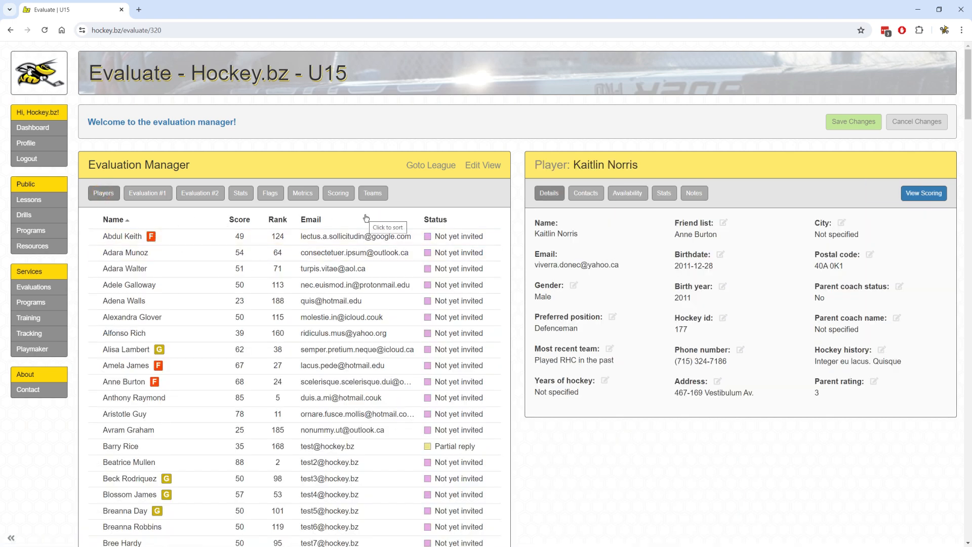
scroll(366, 218, down, 5)
scroll(366, 218, down, 5)
scroll(373, 226, up, 10)
click(586, 194)
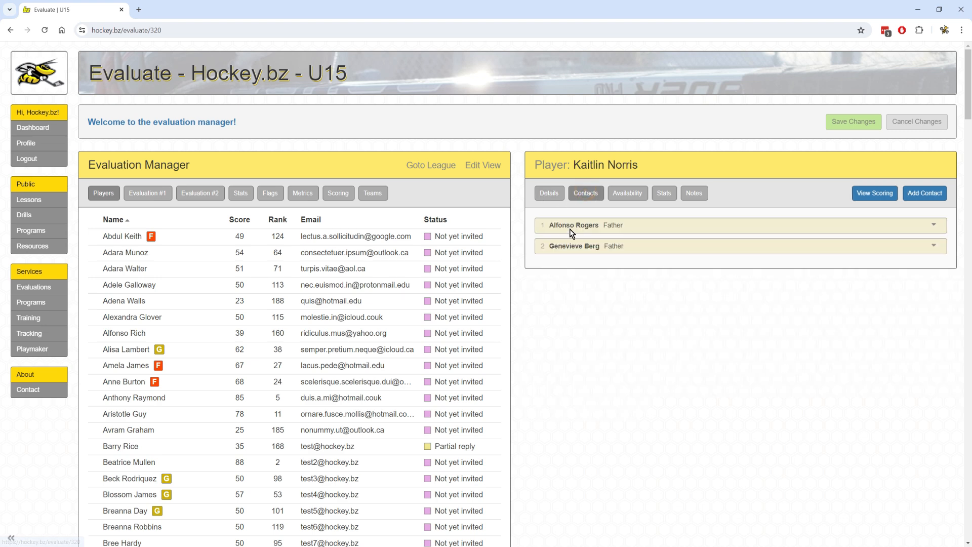
click(633, 196)
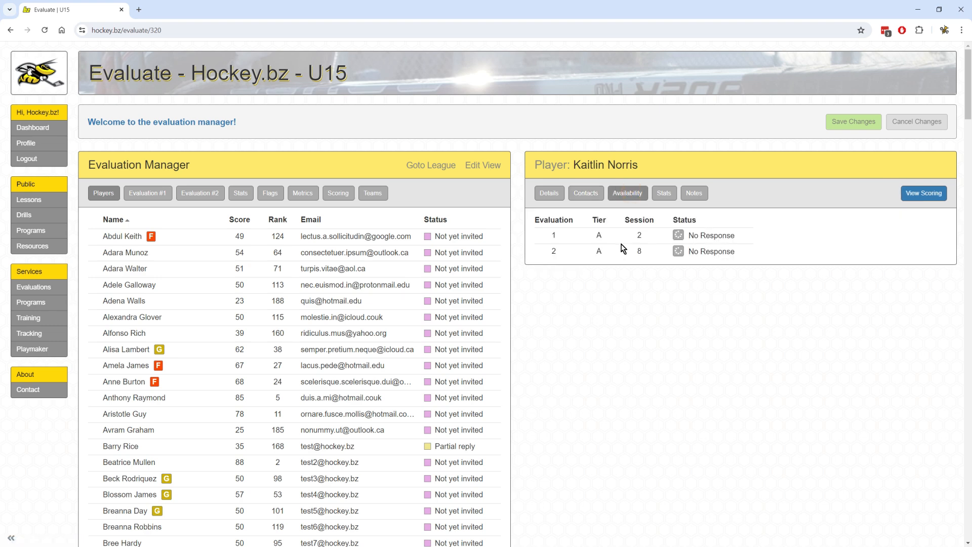
click(665, 191)
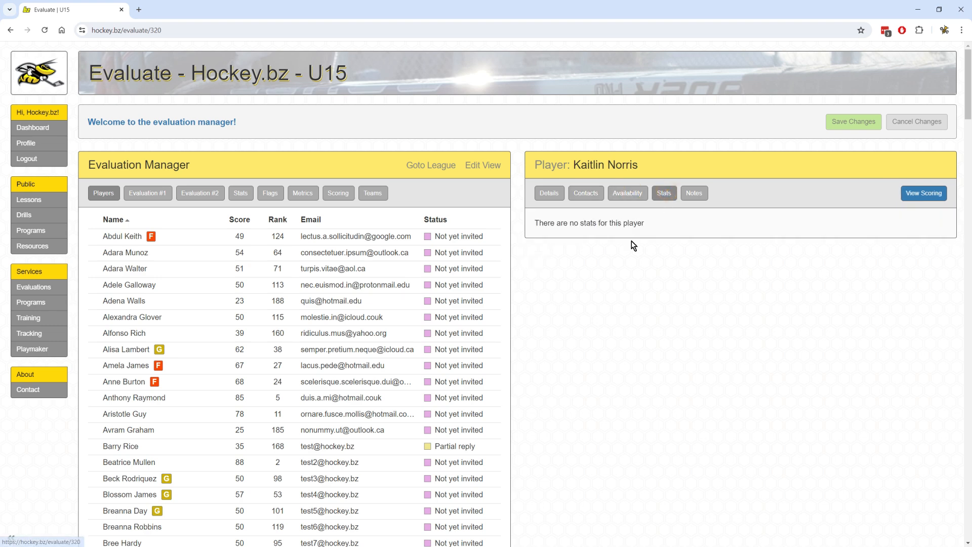
click(341, 320)
click(341, 336)
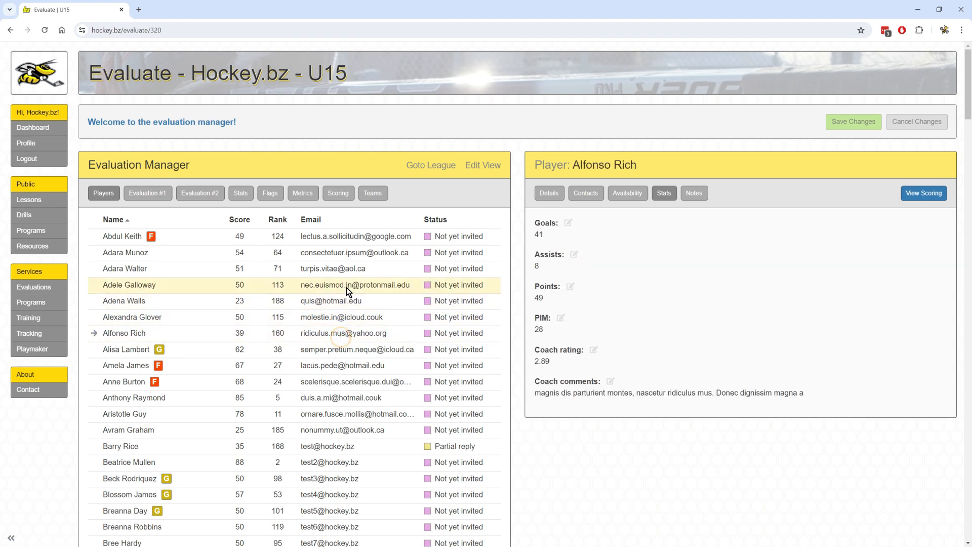
Show review notes and open the player flagged as Needs review.
click(700, 192)
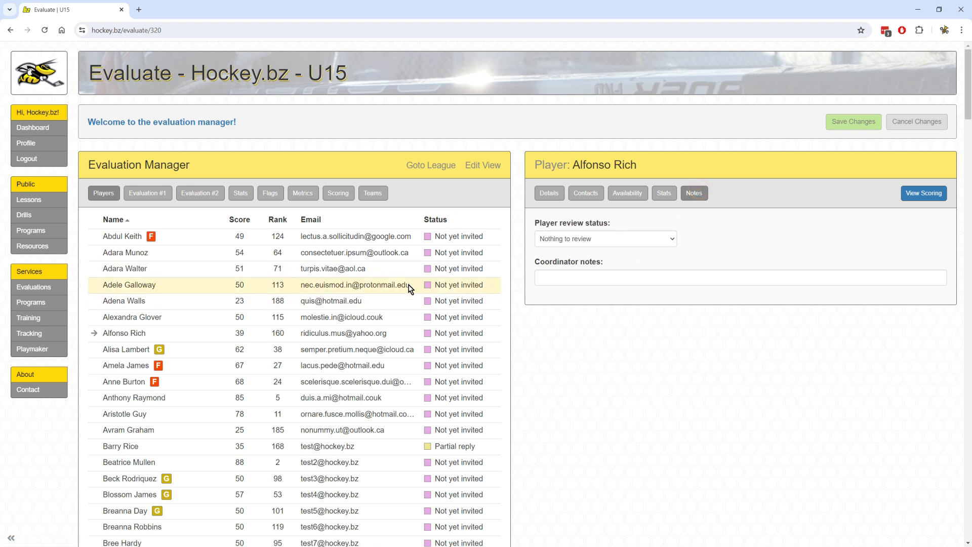
scroll(259, 315, down, 6)
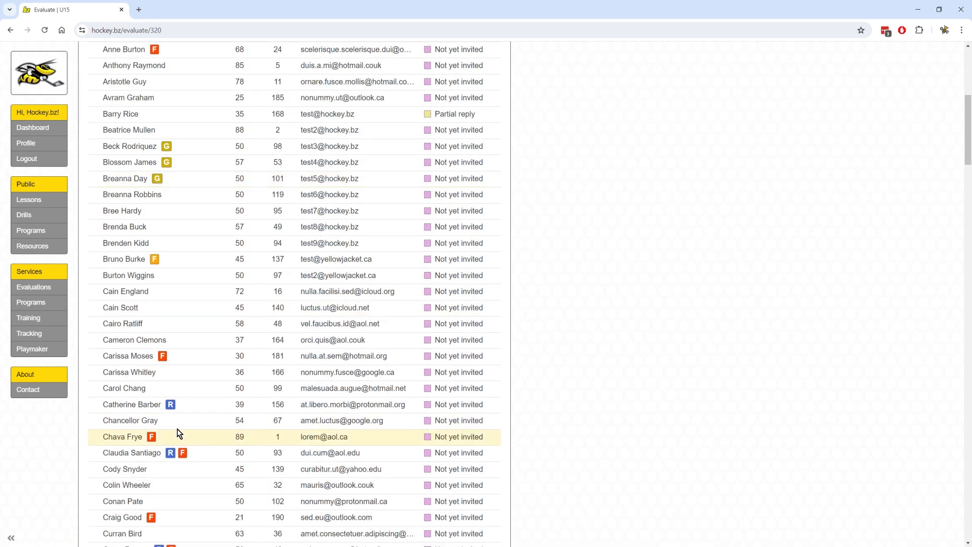
click(141, 404)
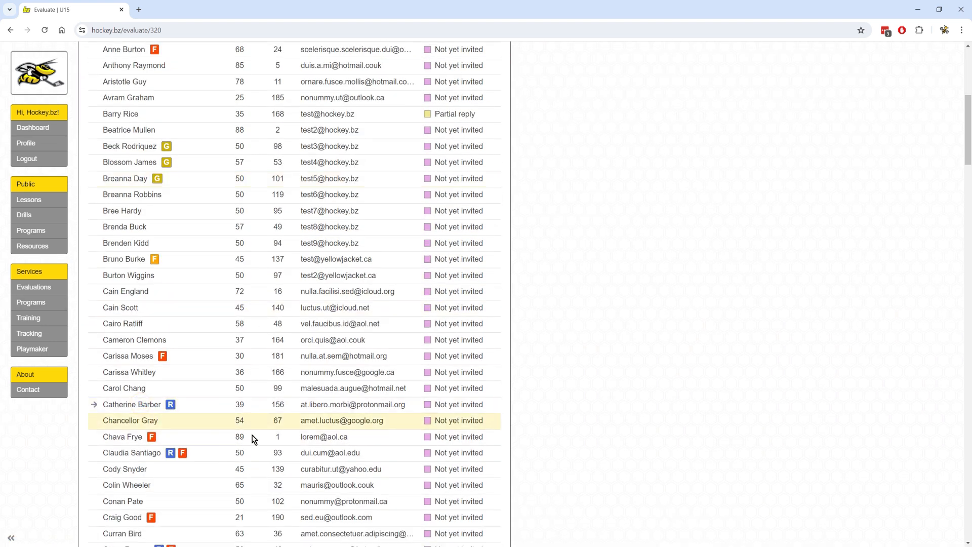
scroll(253, 438, up, 6)
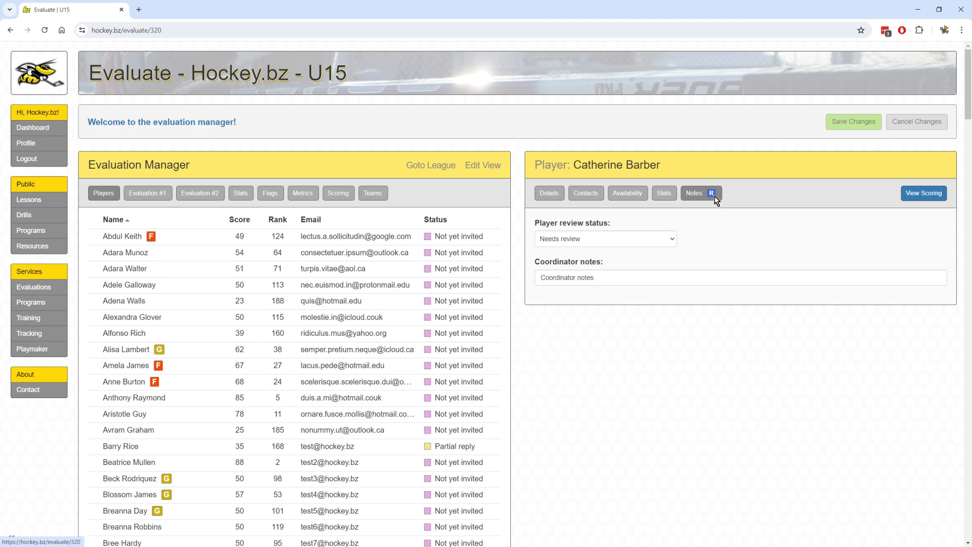
Append 'ok fixed!' to the coordinator notes, set status to Review complete, and save.
scroll(278, 303, down, 8)
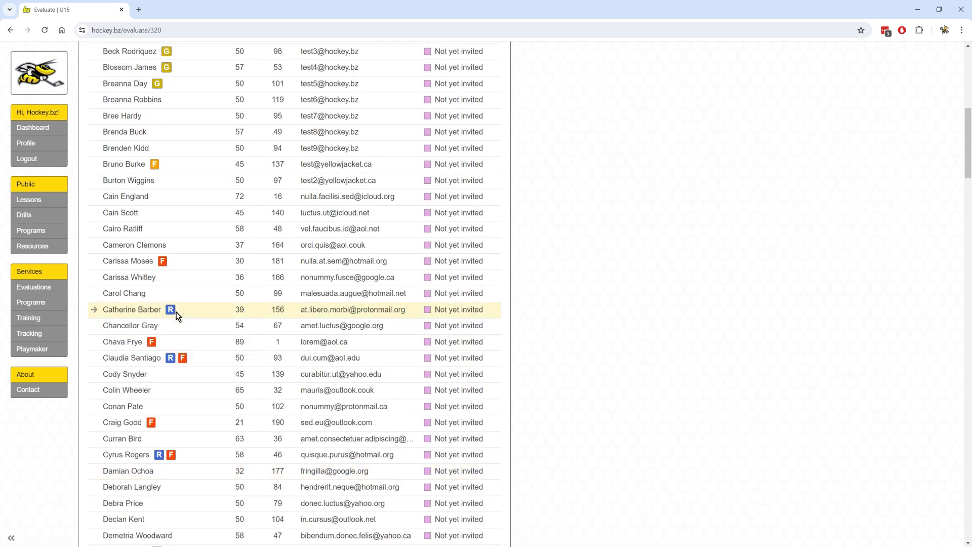
scroll(213, 387, up, 3)
scroll(344, 388, up, 6)
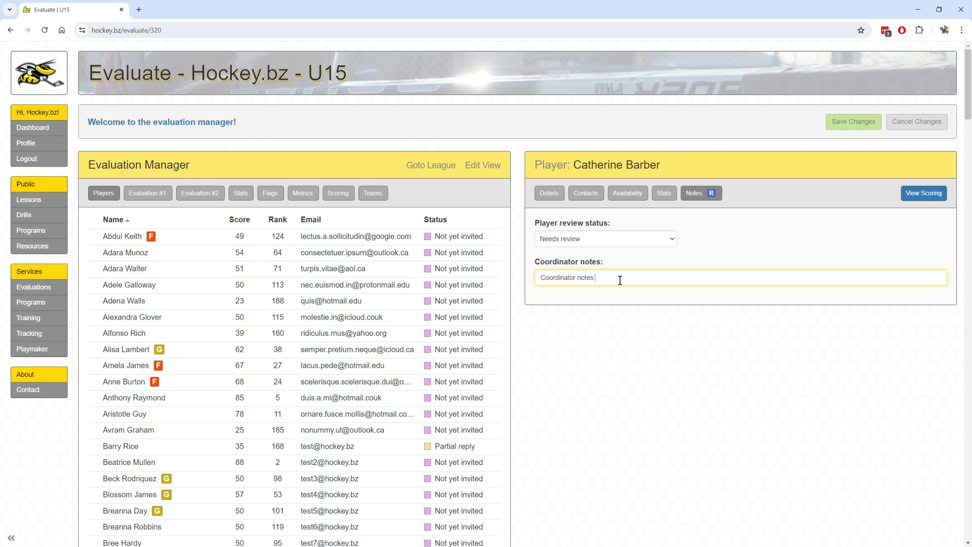
text(...)
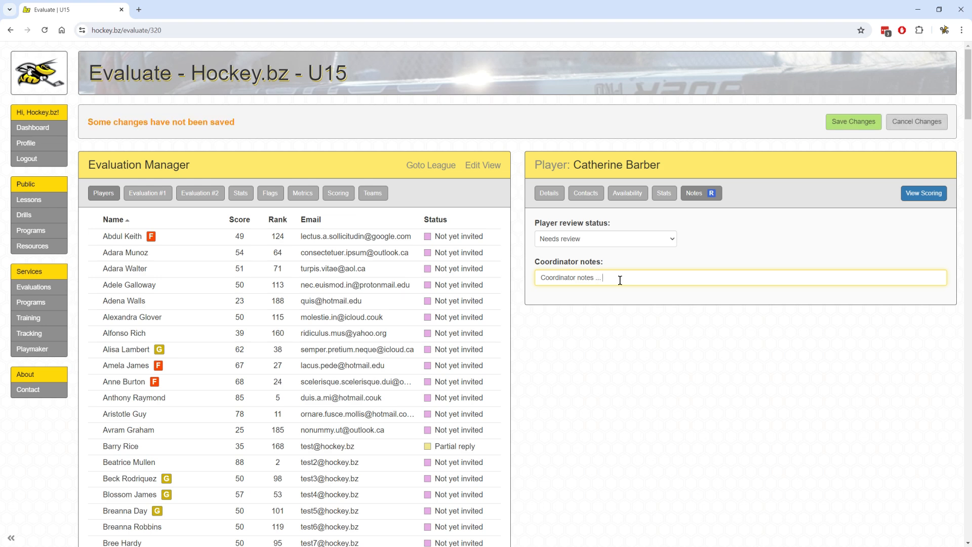
text( ok fixed!)
click(587, 241)
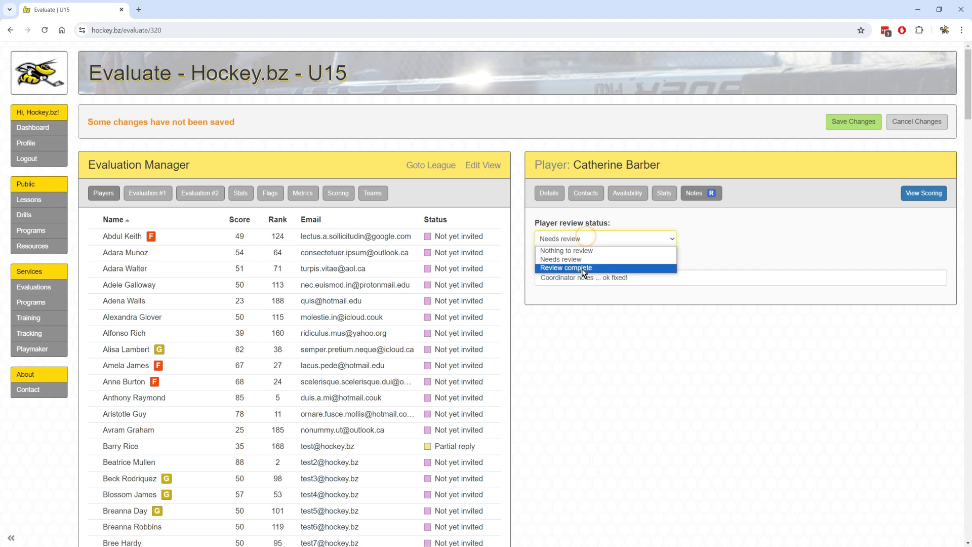
click(582, 262)
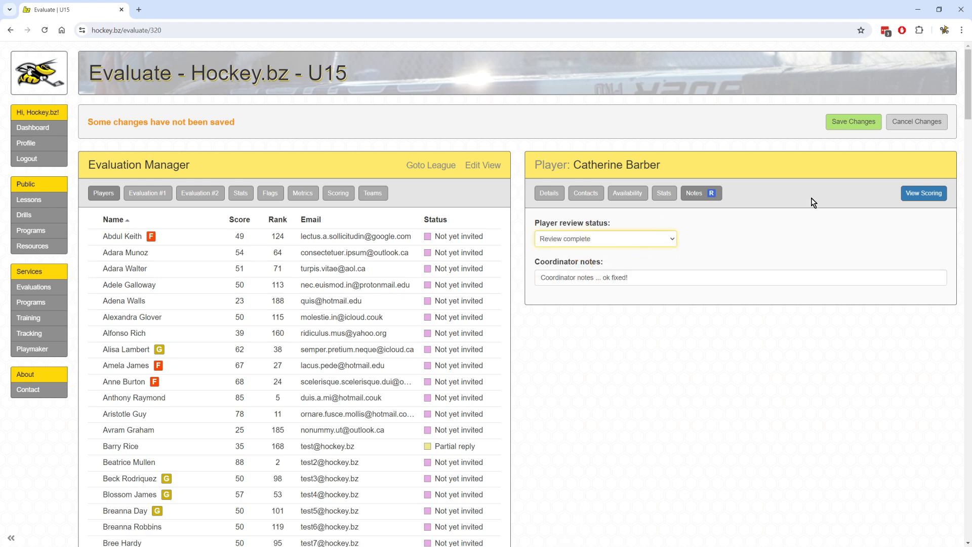
click(849, 126)
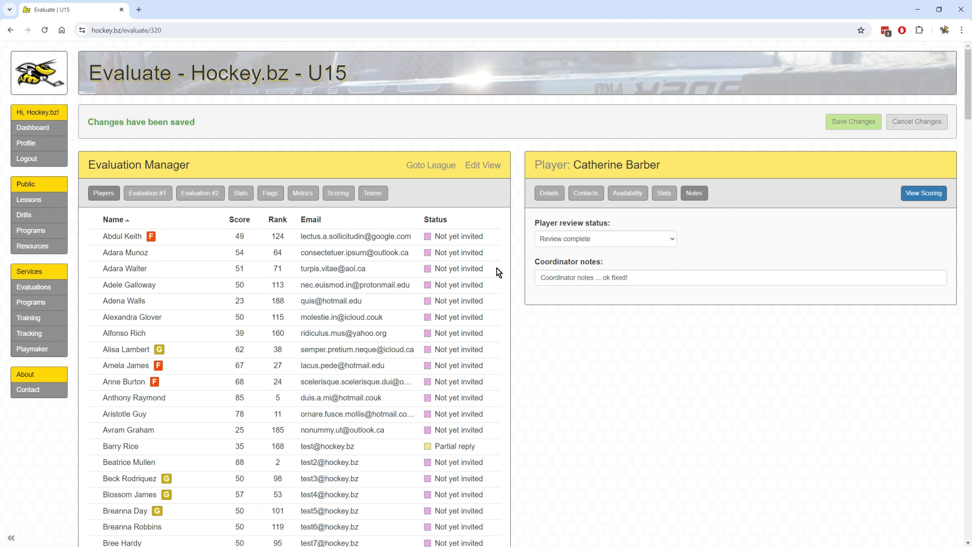
scroll(395, 314, down, 5)
scroll(527, 274, up, 5)
scroll(527, 274, down, 12)
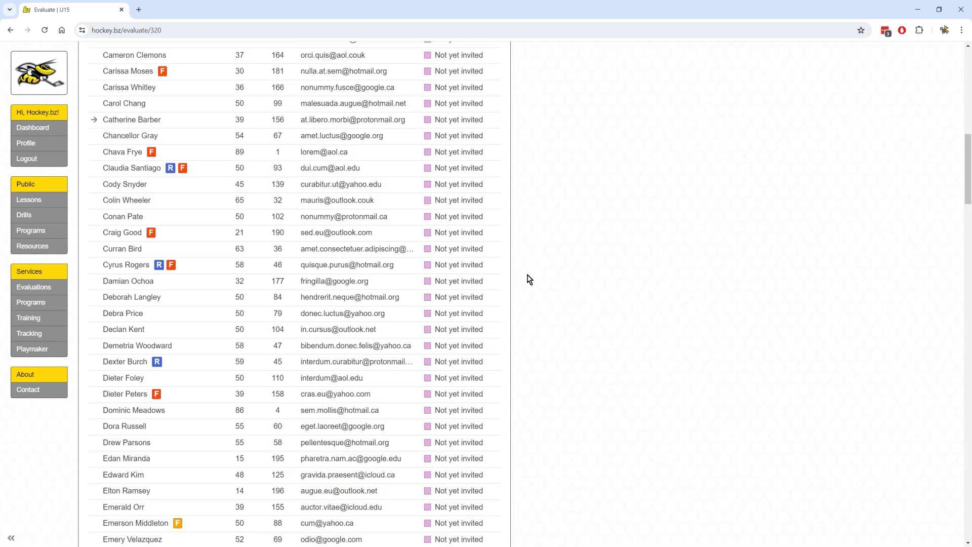
scroll(329, 287, up, 6)
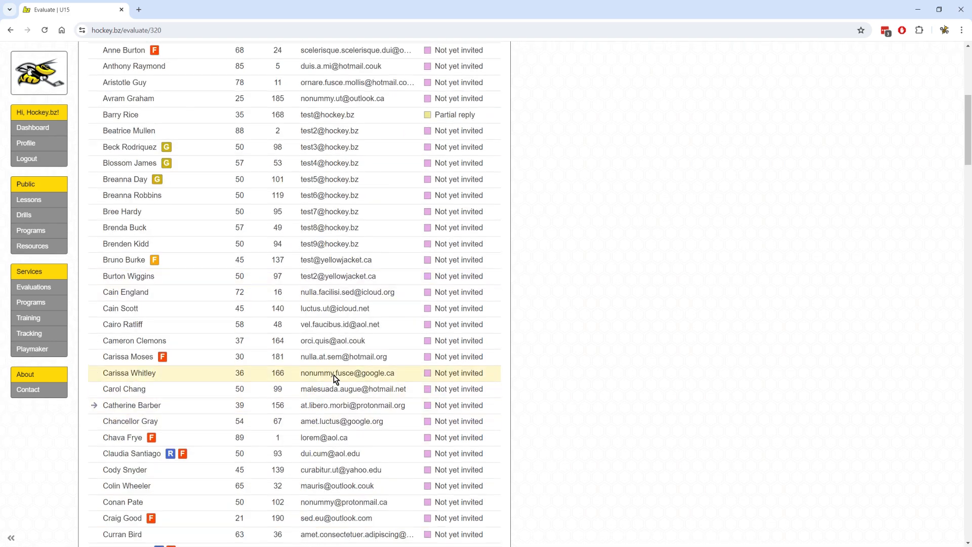
scroll(333, 375, up, 1)
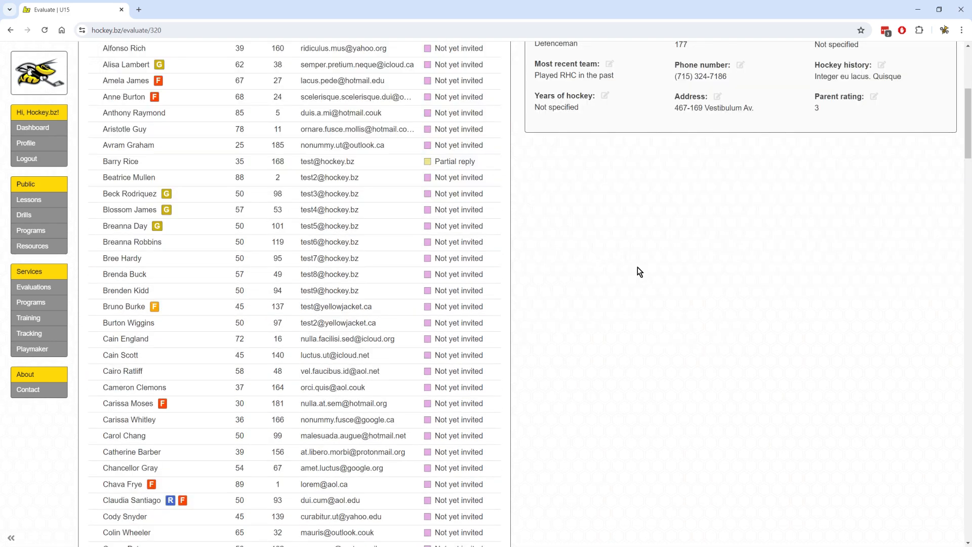
scroll(245, 174, up, 2)
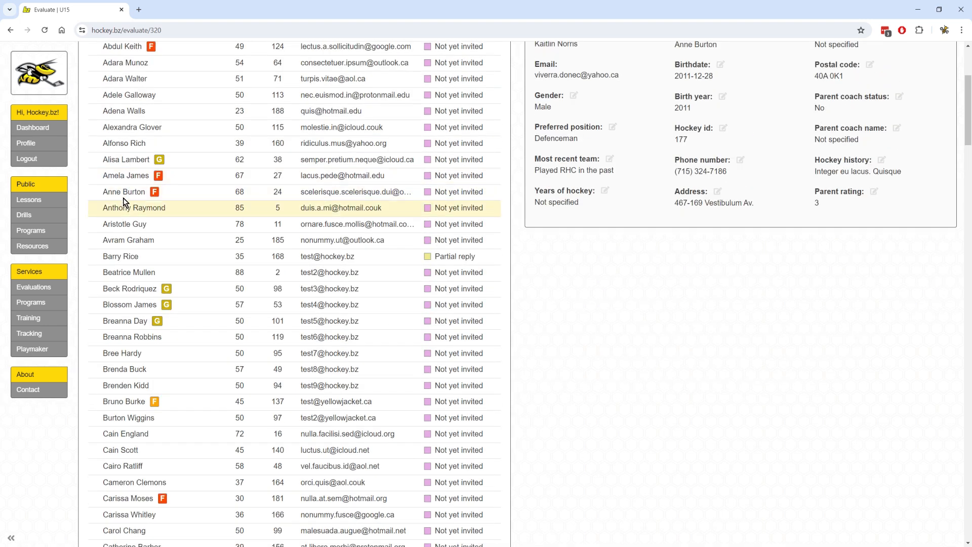
click(129, 191)
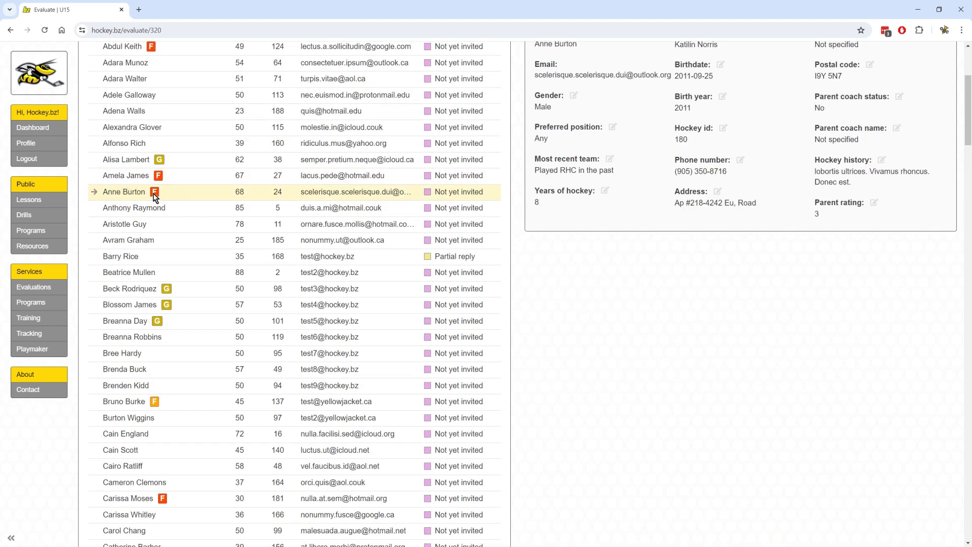
mouse_move(155, 193)
scroll(211, 258, down, 8)
scroll(212, 261, down, 11)
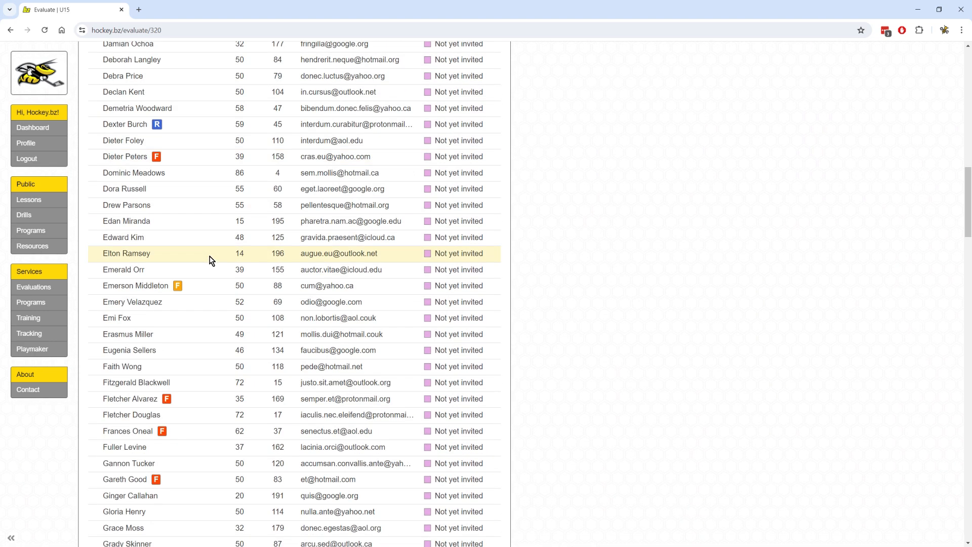
scroll(212, 260, down, 5)
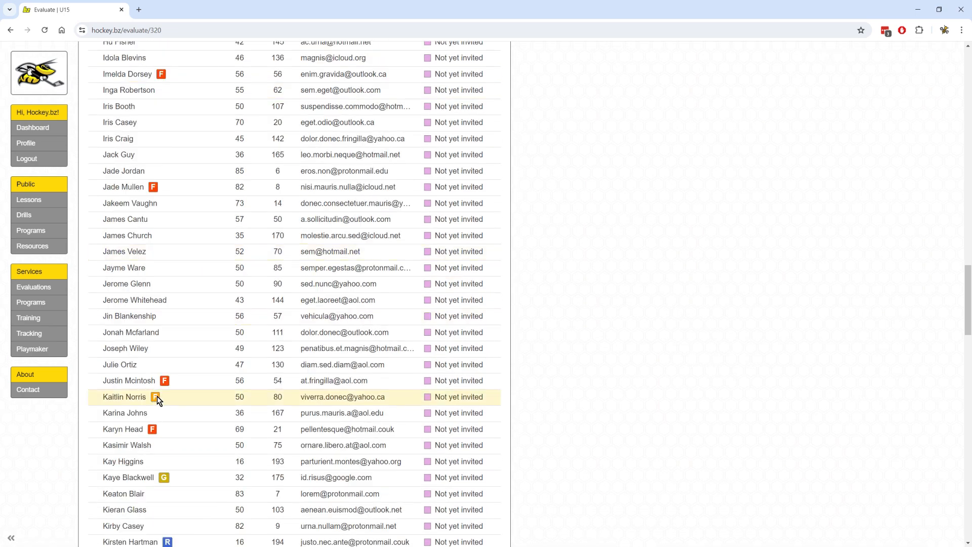
mouse_move(156, 396)
scroll(156, 398, up, 10)
scroll(237, 152, up, 8)
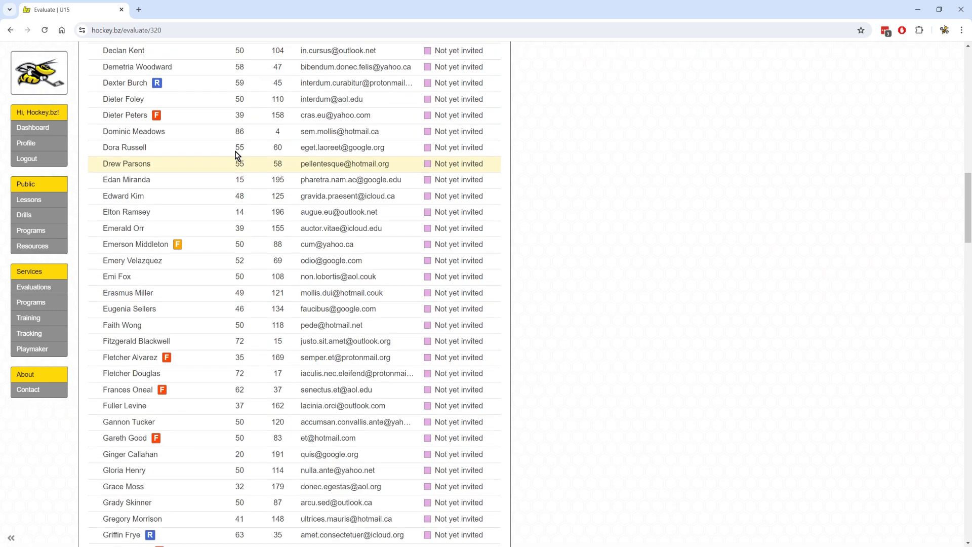
scroll(197, 219, up, 4)
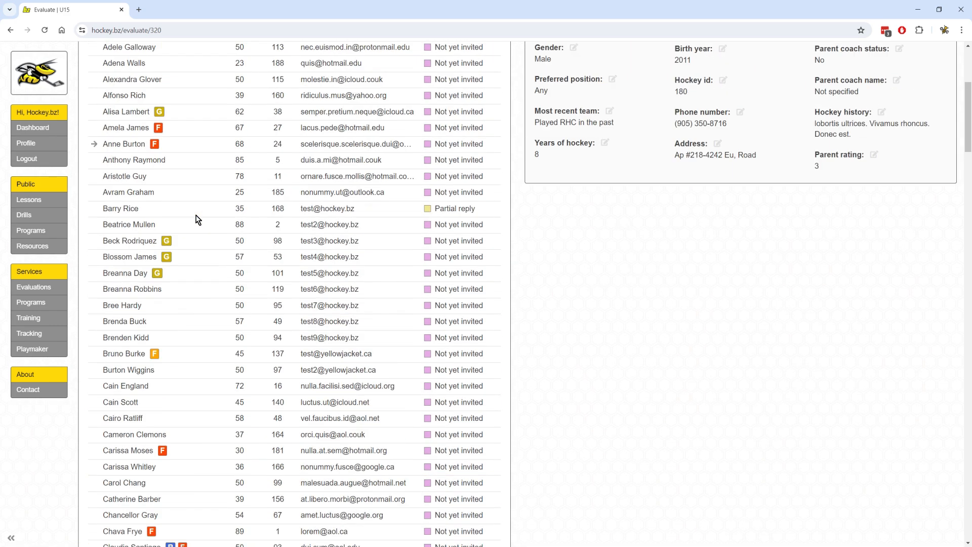
scroll(600, 192, up, 3)
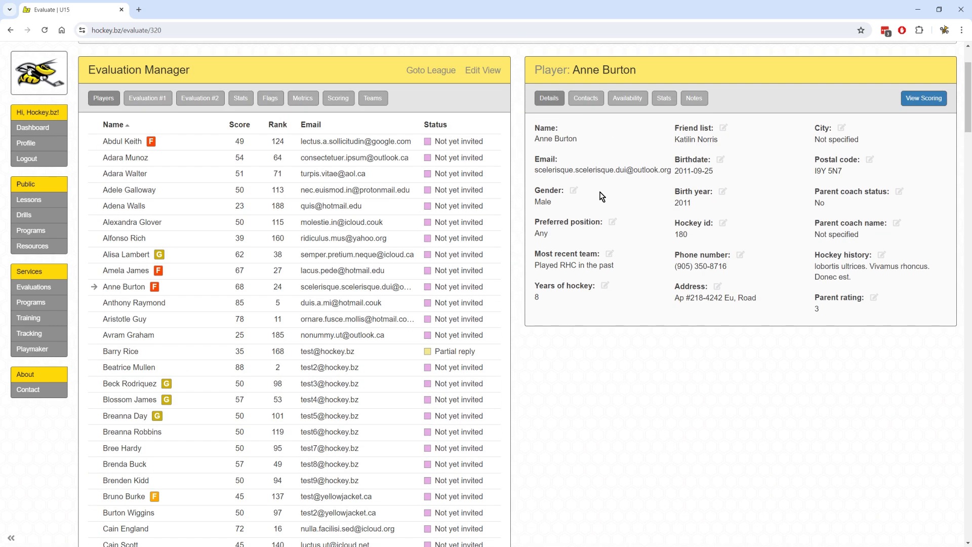
Fix the misspelled friend-list name, then return to Evaluation #1's sessions.
double_click(684, 140)
drag(683, 141, 714, 149)
click(708, 150)
click(723, 128)
drag(406, 131, 398, 130)
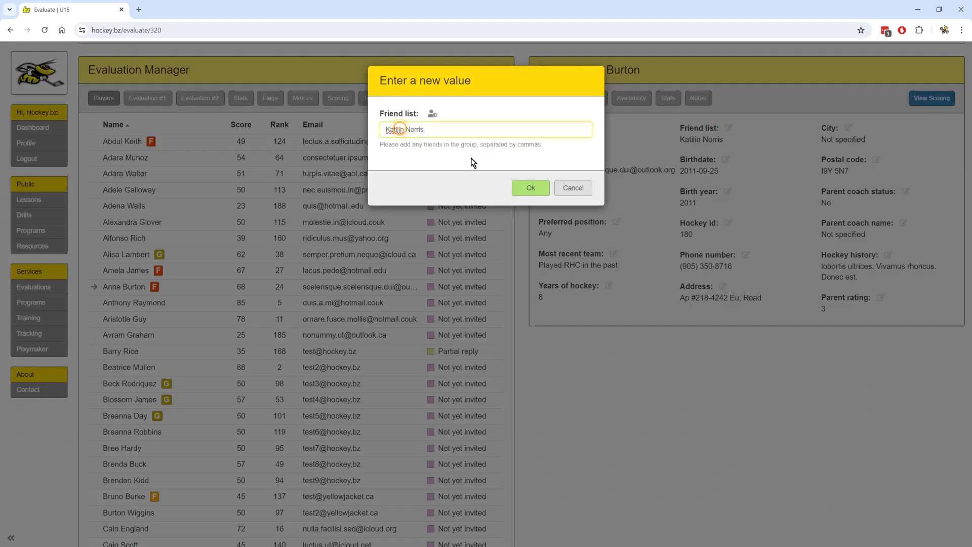
key(BackSpace)
key(Left)
text(i)
key(Right)
text(li)
click(517, 195)
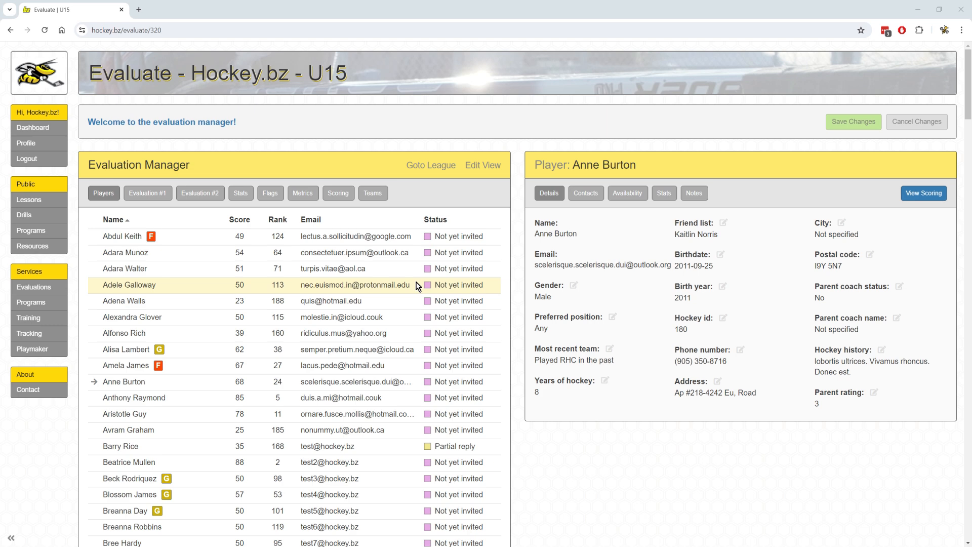
click(141, 193)
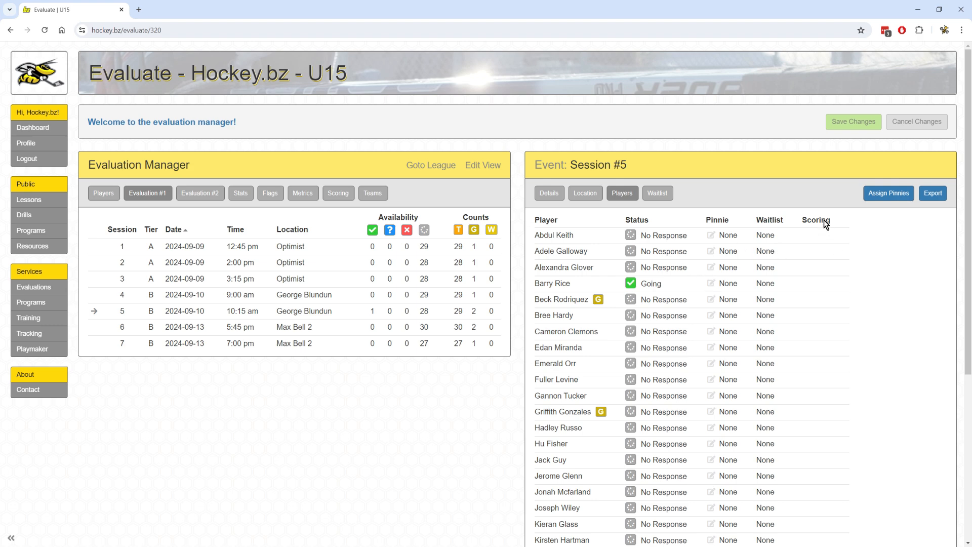
Assign pinnie colours and numbers to Session #5's 29 players and export them as Pinnies - U15 (2).xlsx.
click(893, 195)
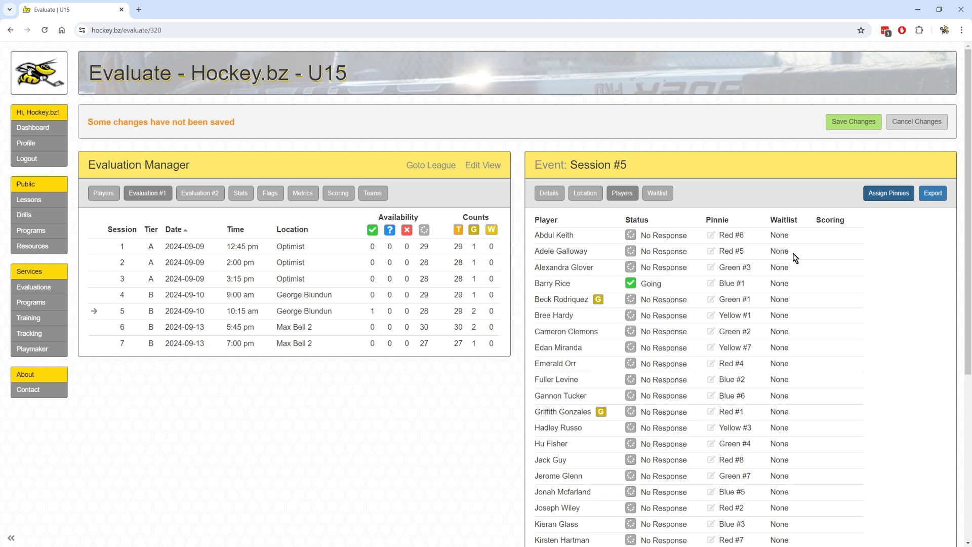
scroll(733, 236, down, 2)
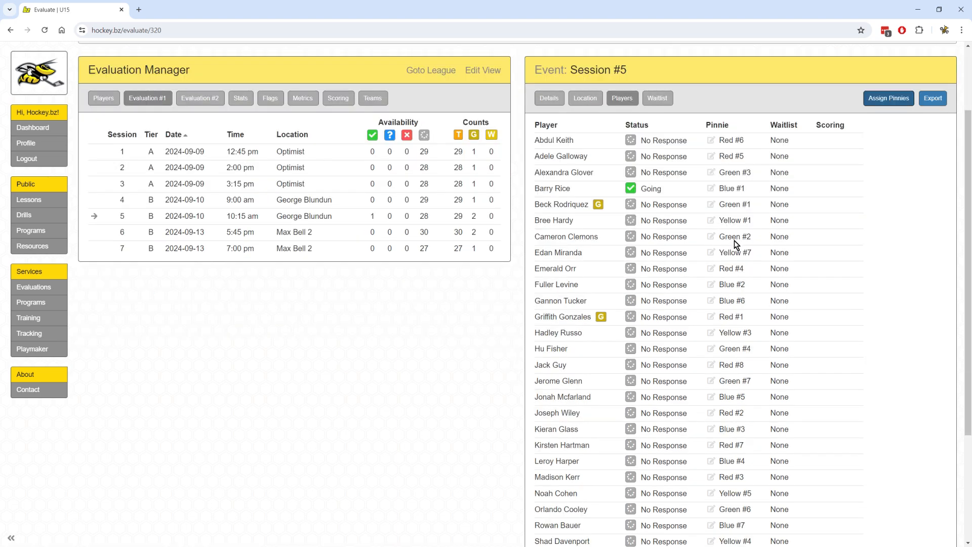
scroll(736, 244, down, 4)
scroll(739, 242, up, 6)
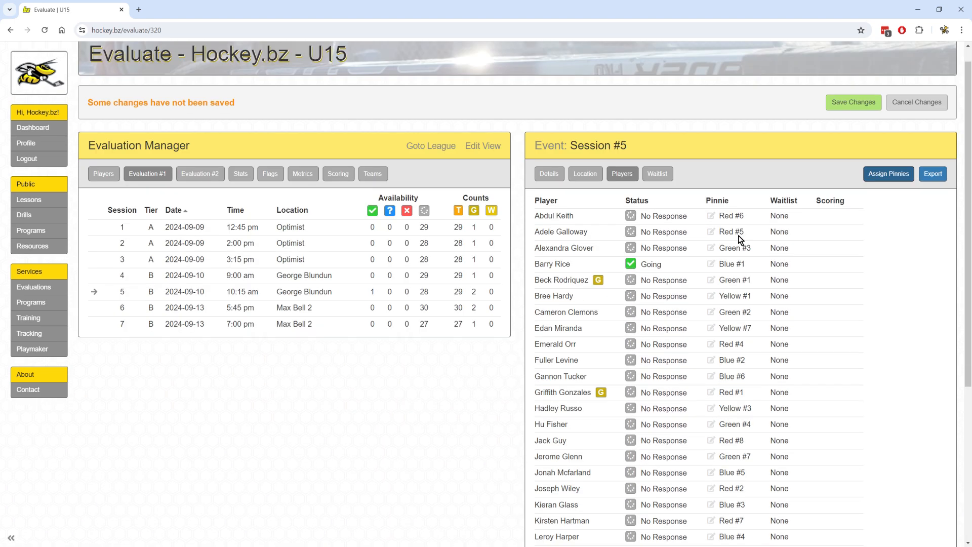
click(936, 180)
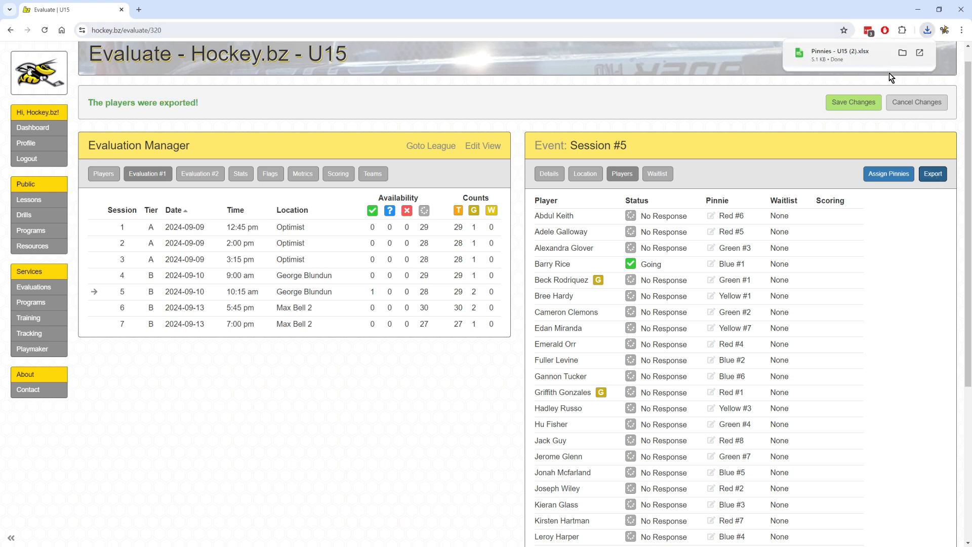
click(920, 52)
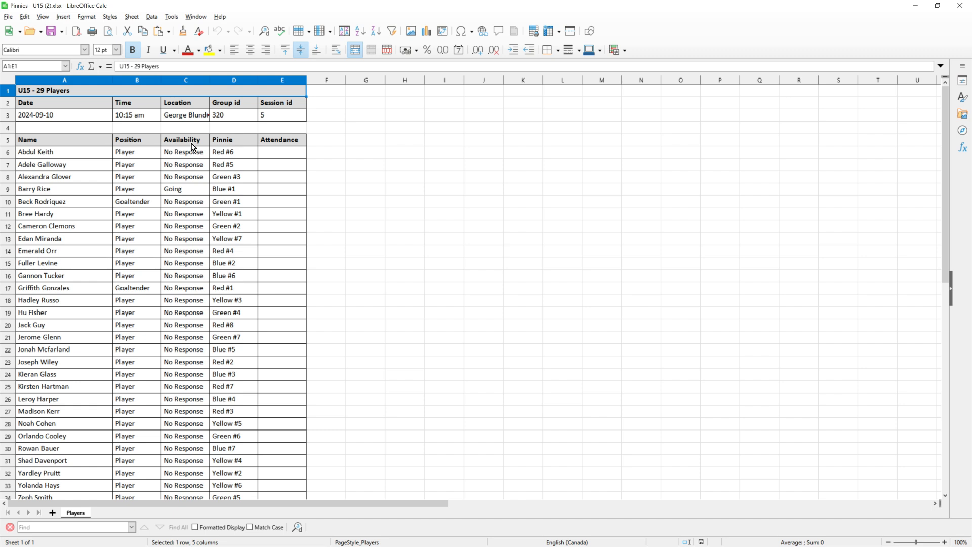
Scroll the Players sheet to review each player's position, availability and pinnie.
scroll(193, 152, down, 3)
scroll(196, 165, up, 3)
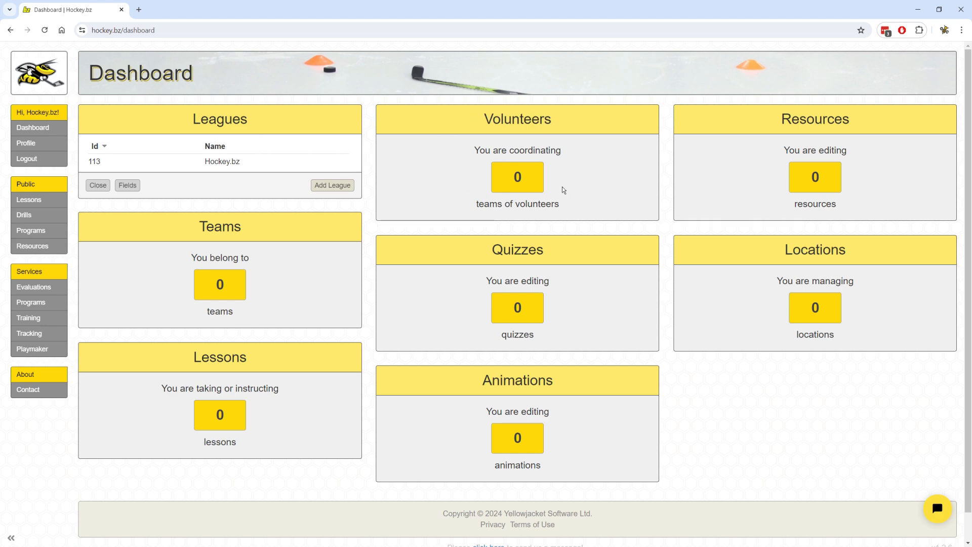
Create a new volunteer team named 'Hockey.bz'.
click(528, 175)
click(625, 176)
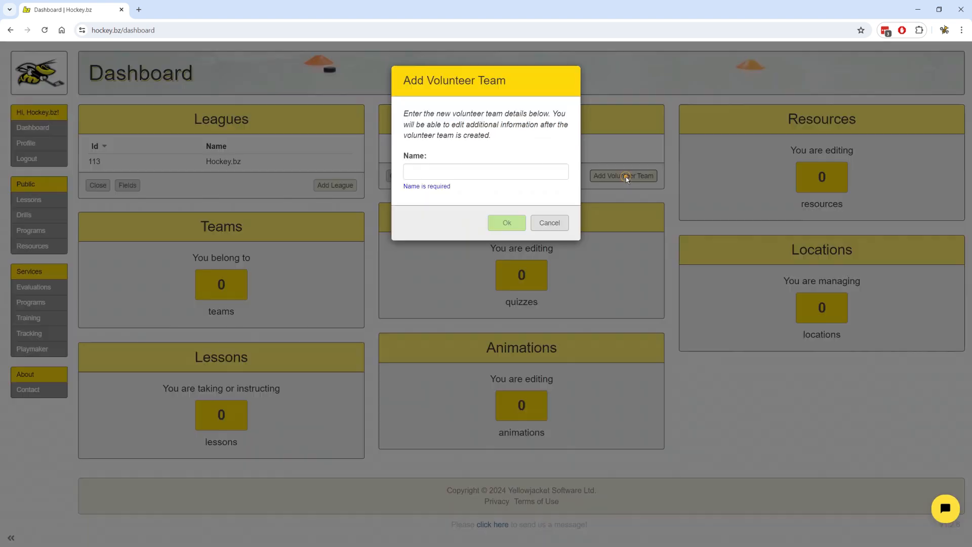
text(Hockey)
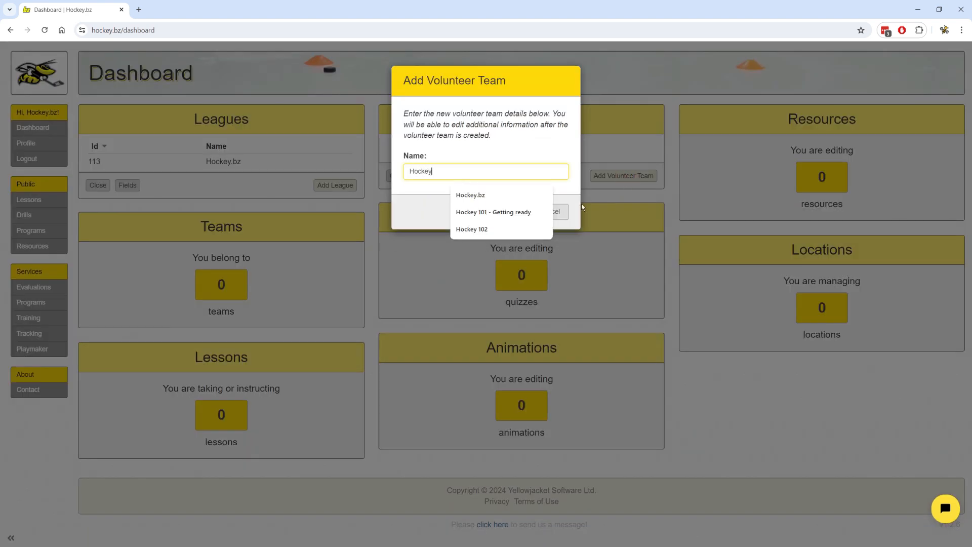
text(.bz)
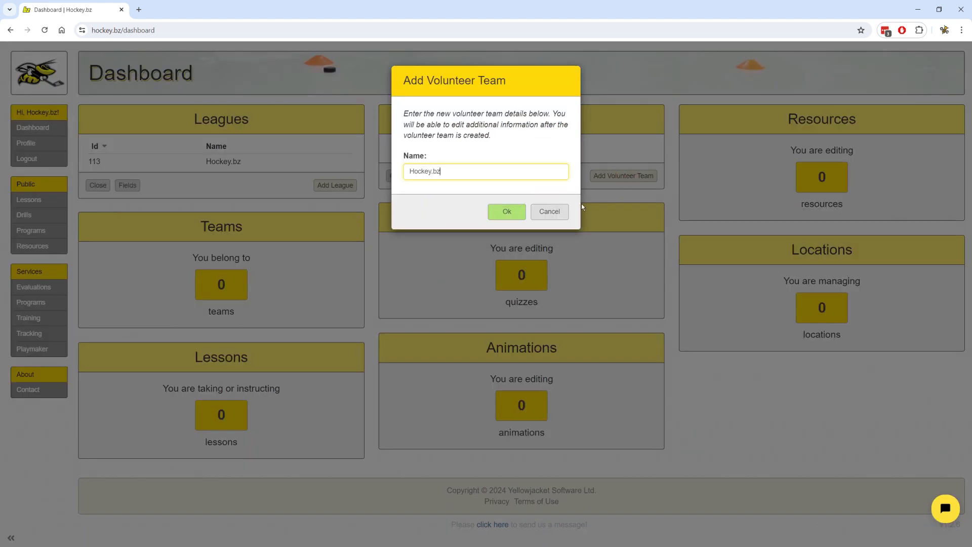
key(Return)
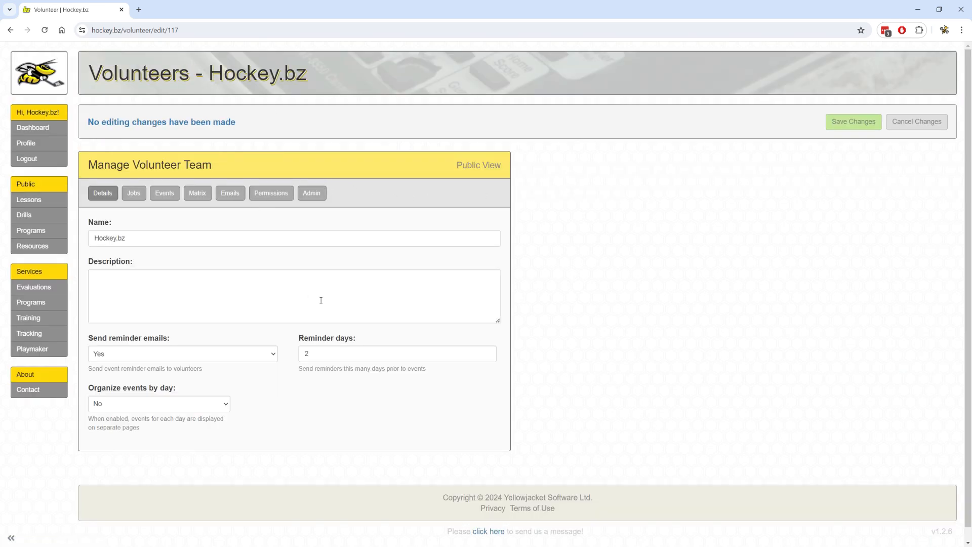
Add Registration desk, Player support, On-ice coaches and Observers jobs to the team.
click(134, 197)
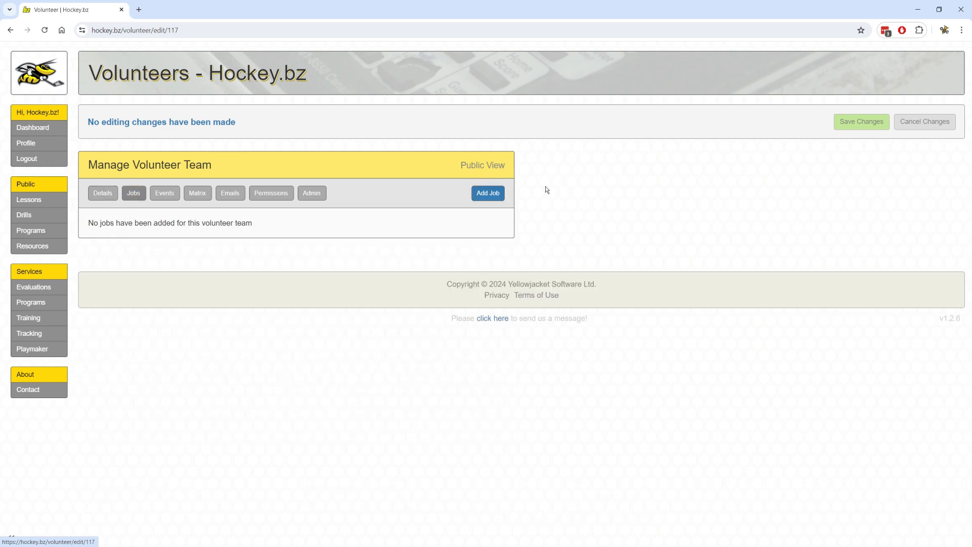
click(499, 193)
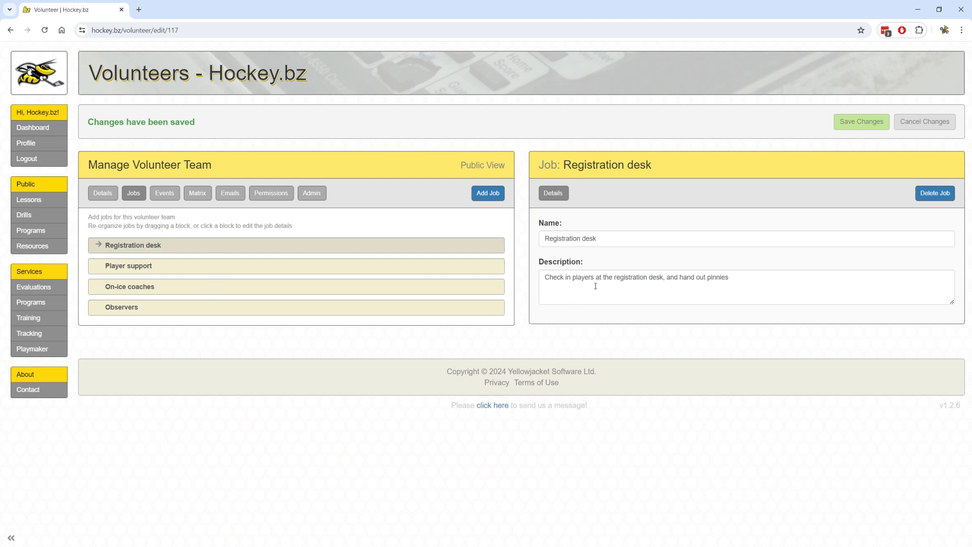
click(162, 193)
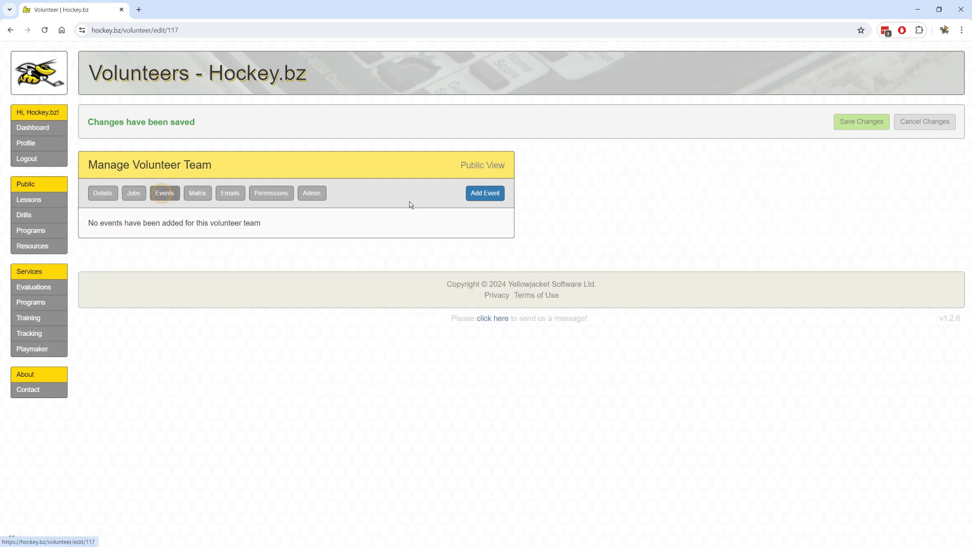
Import the team's events from Volunteer event times U15.csv.
click(481, 194)
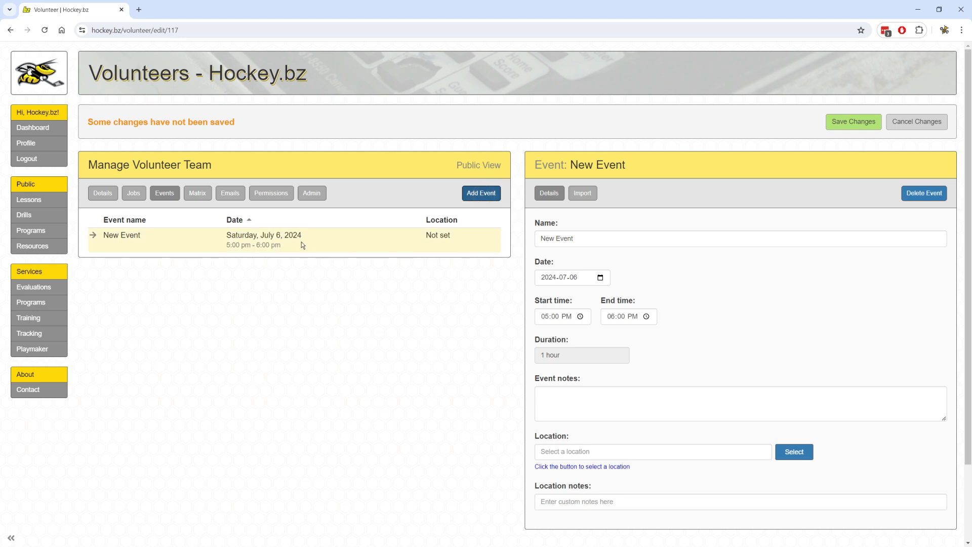
click(589, 197)
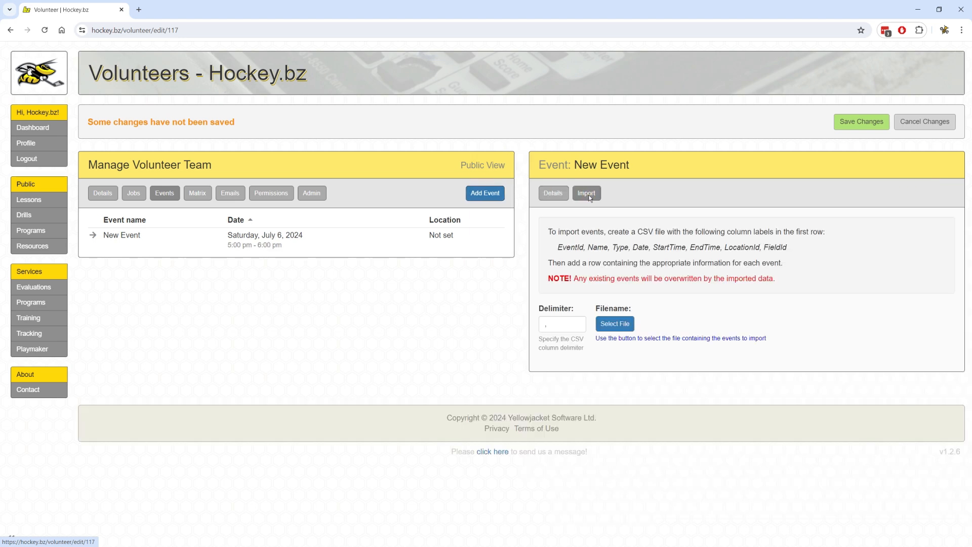
click(616, 325)
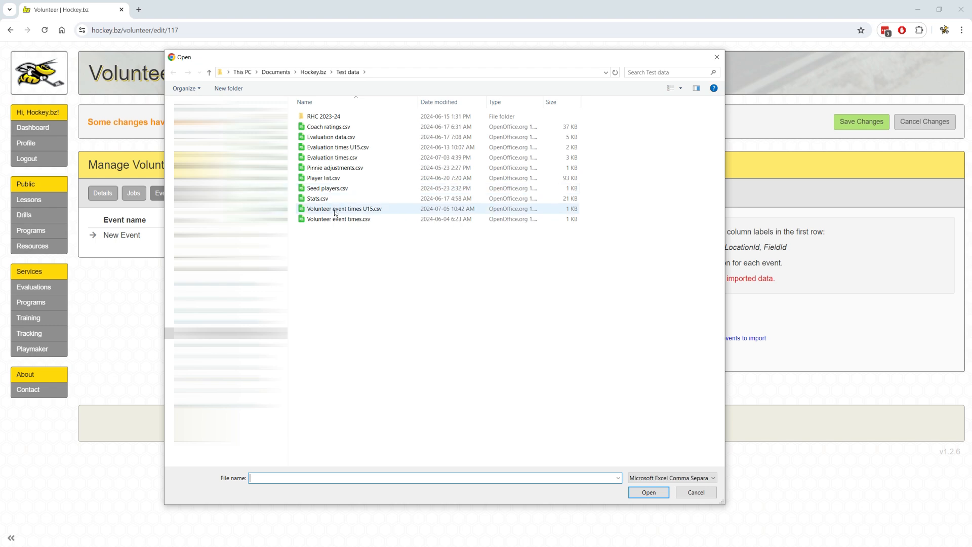
double_click(369, 211)
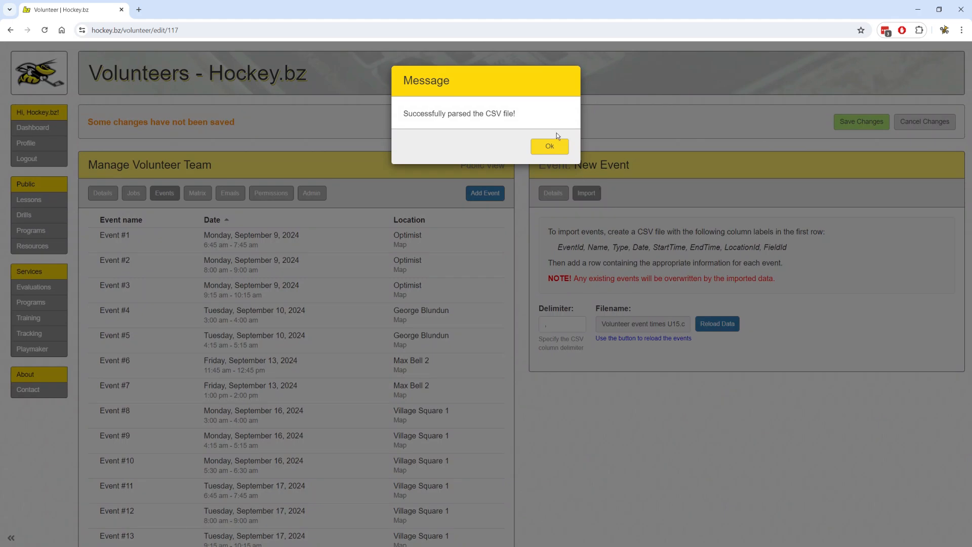
click(549, 146)
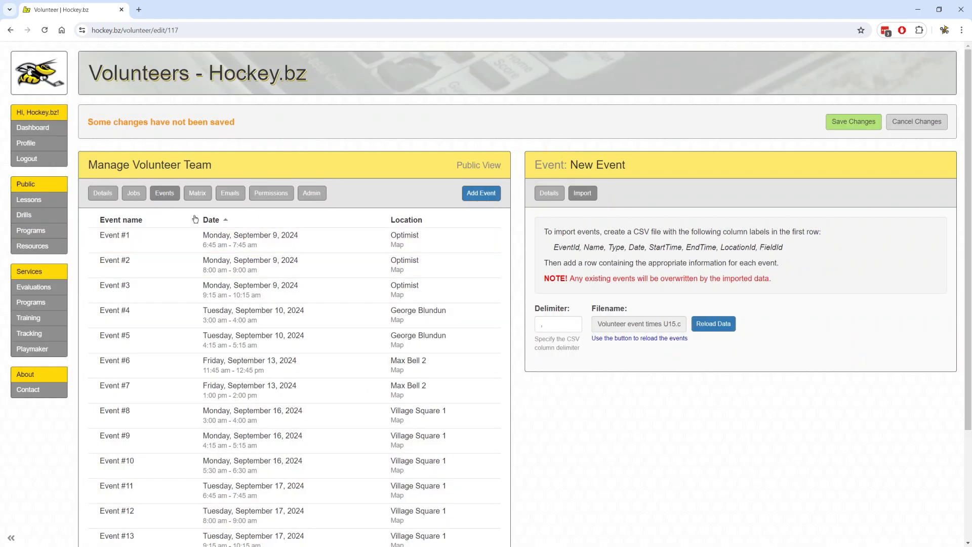
Check Event #1's details and show the jobs-by-events matrix with 0 volunteers per event.
scroll(217, 270, down, 3)
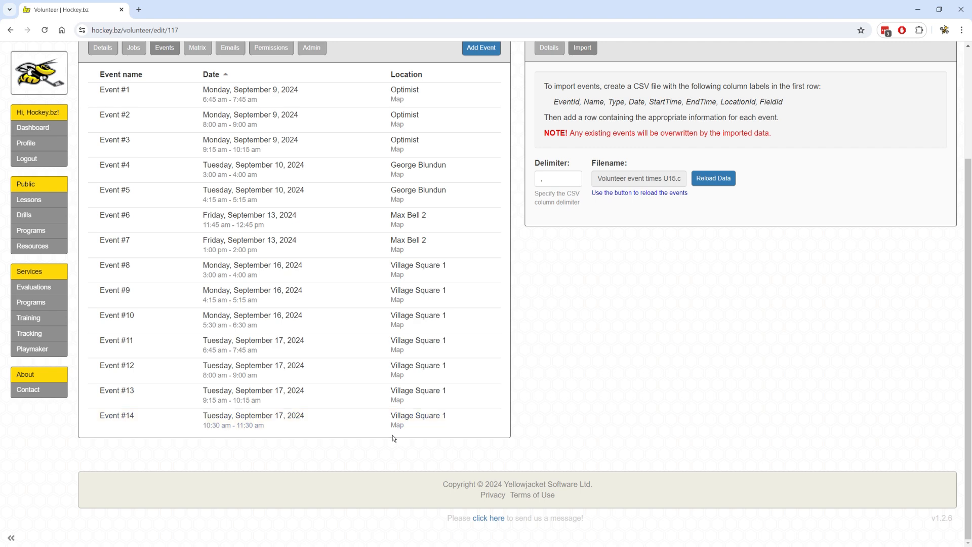
scroll(393, 435, up, 3)
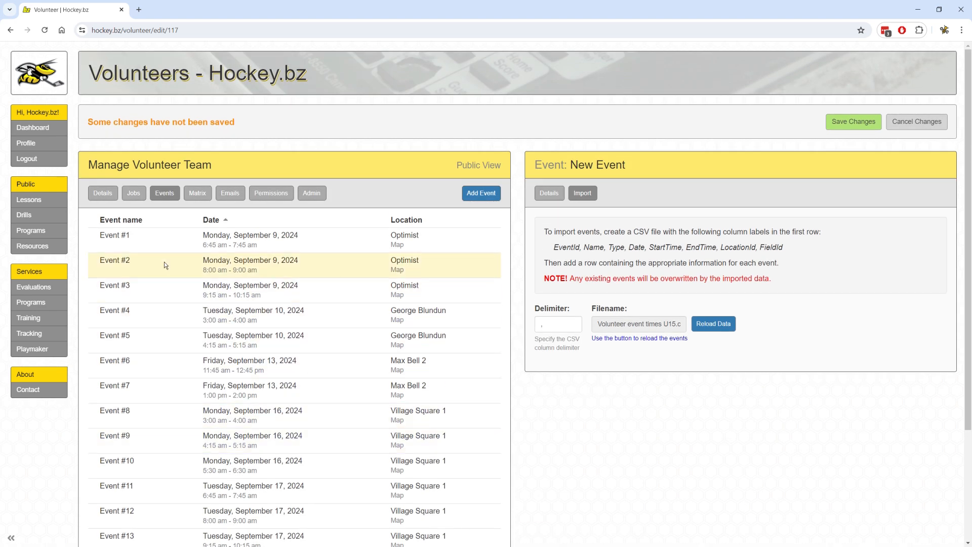
click(200, 250)
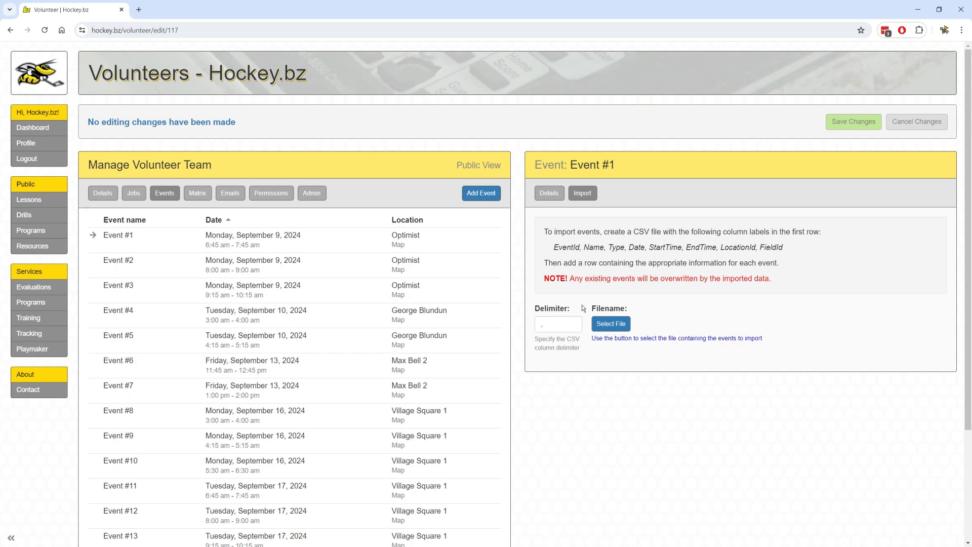
click(197, 193)
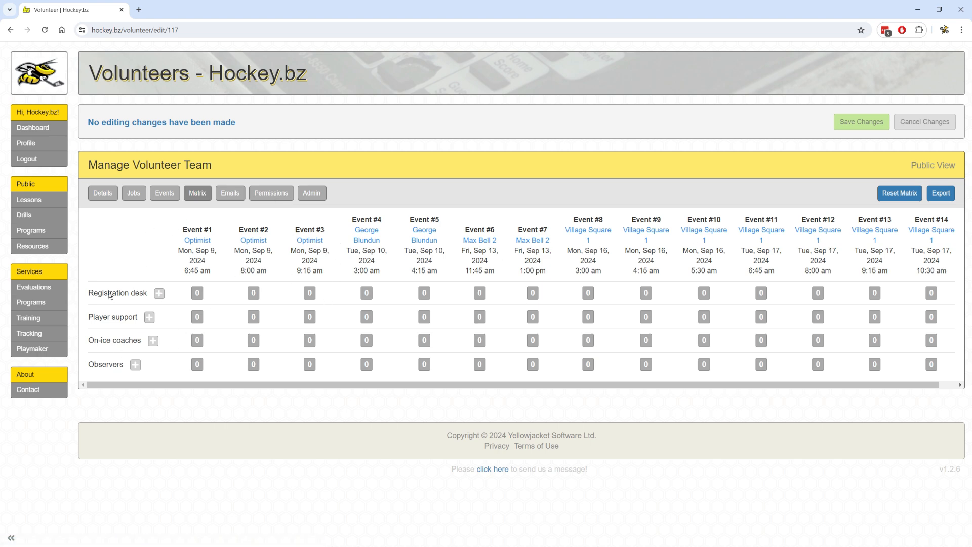
Confirm 2 Registration desk volunteers and set 1 Player support volunteer for all events.
click(159, 293)
click(393, 131)
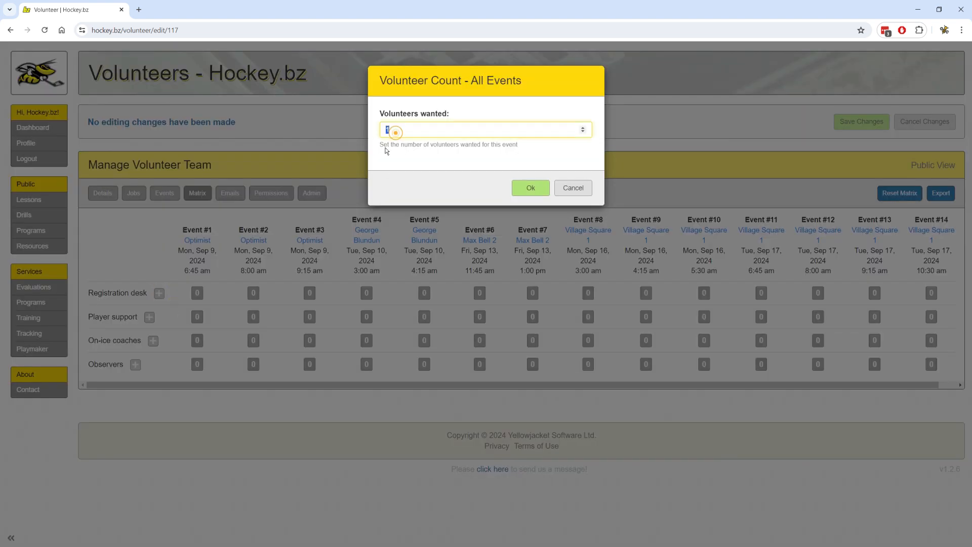
click(521, 187)
click(149, 317)
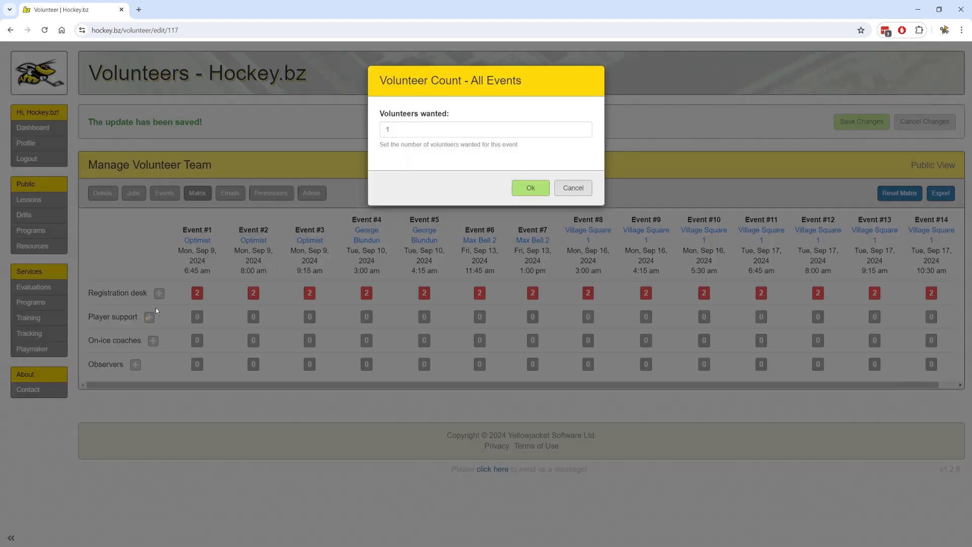
click(524, 188)
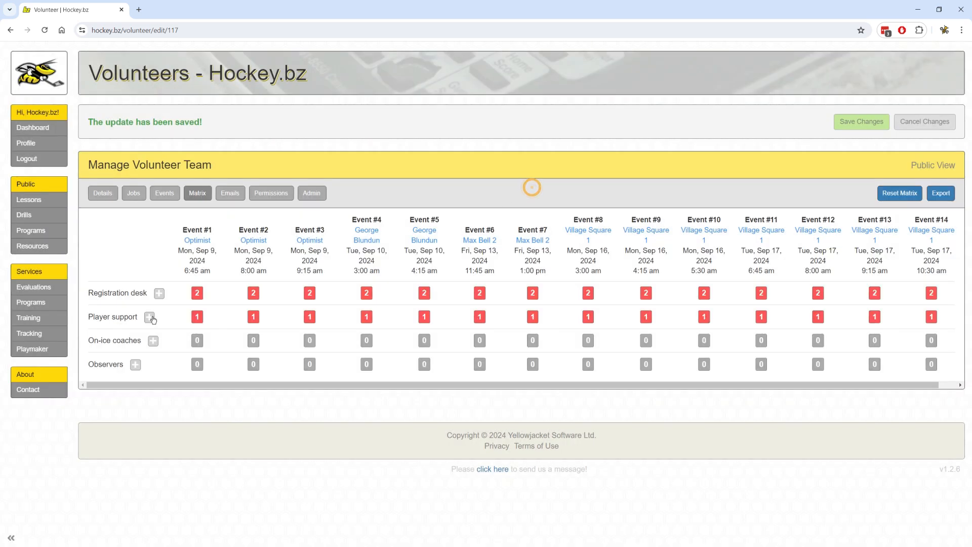
Set On-ice coaches to 4 for every event.
click(153, 340)
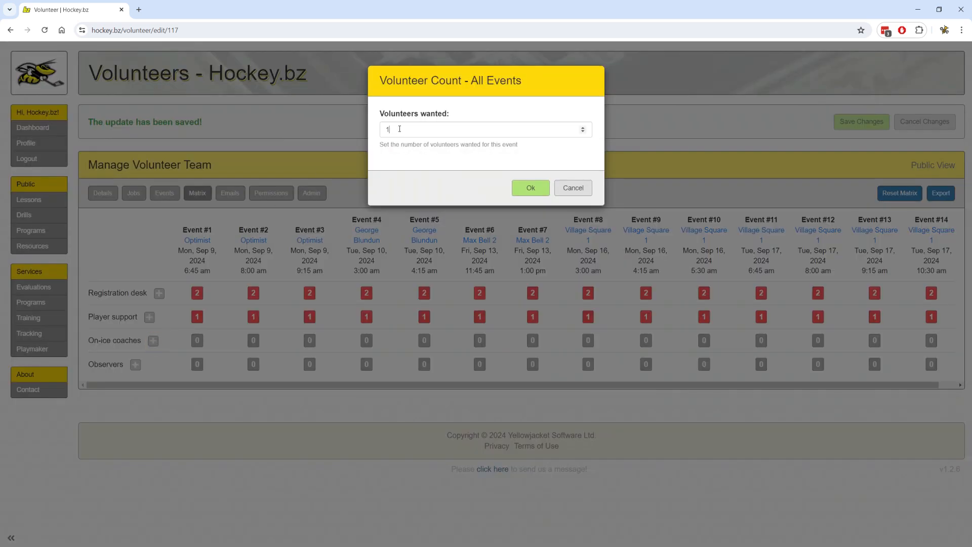
click(340, 138)
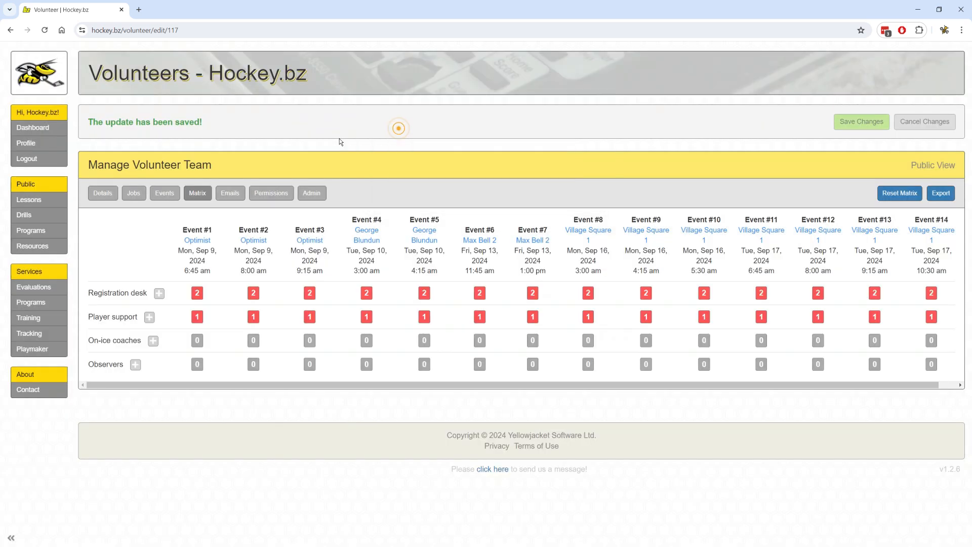
click(153, 341)
double_click(403, 130)
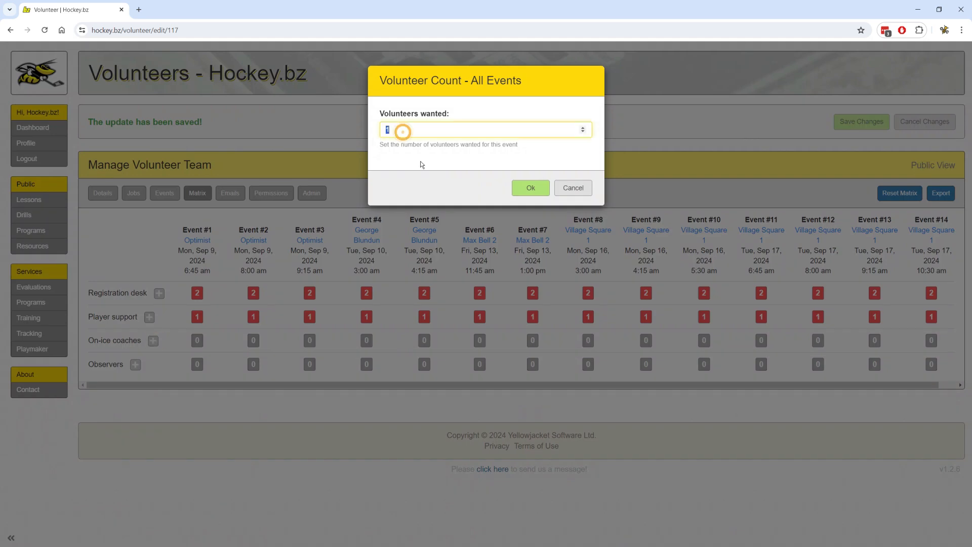
text(4)
click(527, 188)
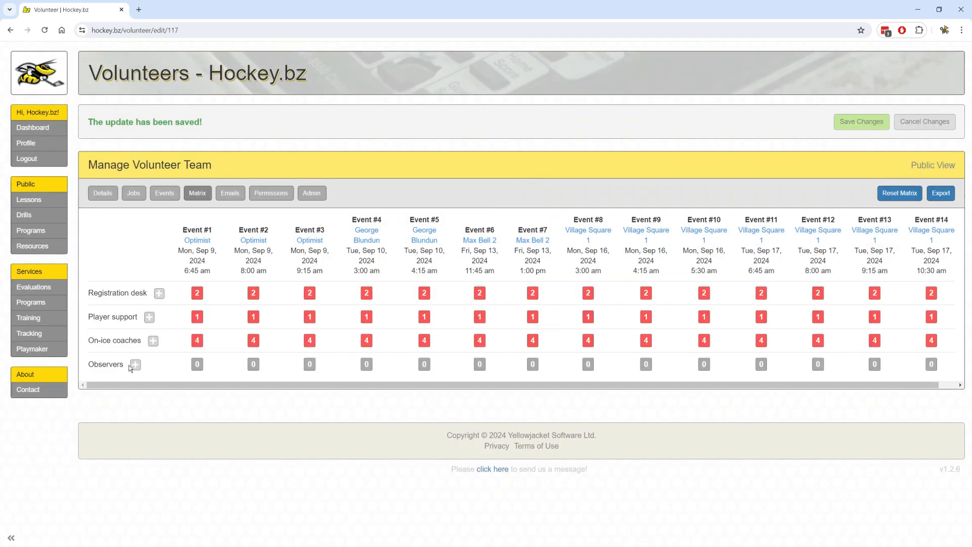
Set Observers to 5 for every event.
click(134, 365)
double_click(384, 131)
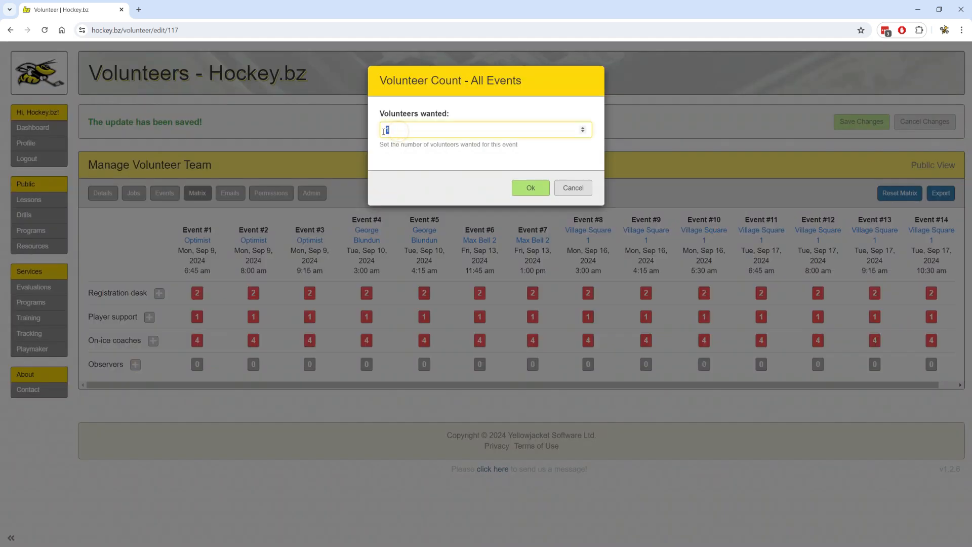
click(531, 189)
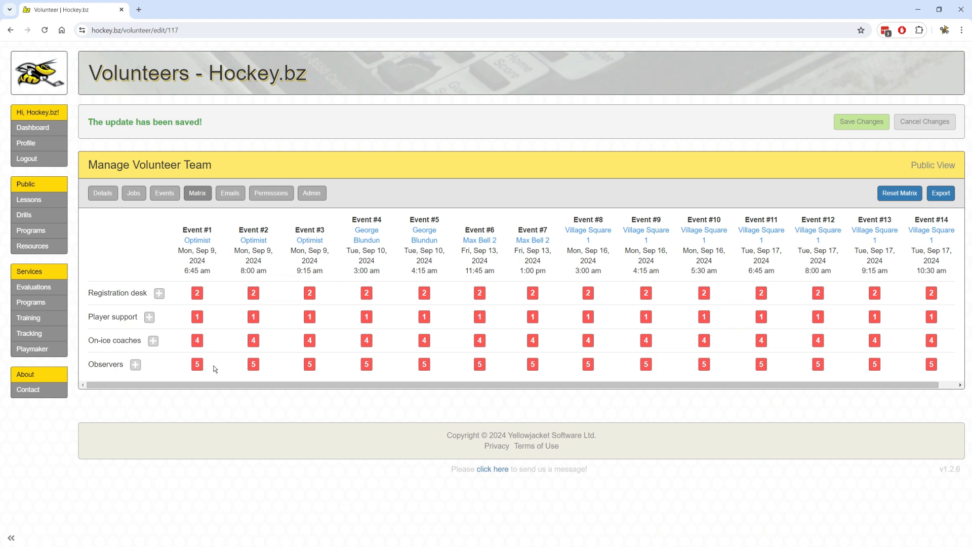
Change Event #1's observers to 3, then restore it to 5.
click(197, 364)
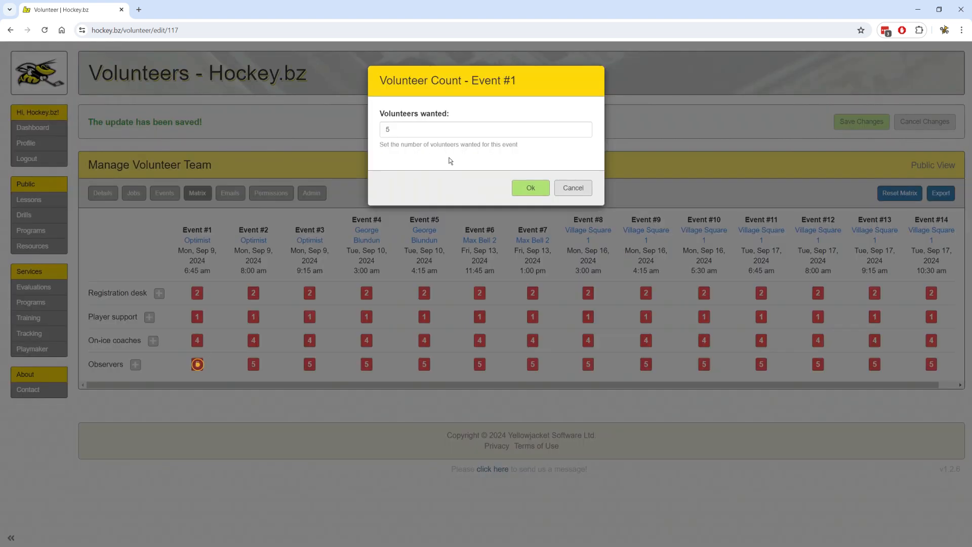
double_click(418, 130)
text(3)
click(531, 187)
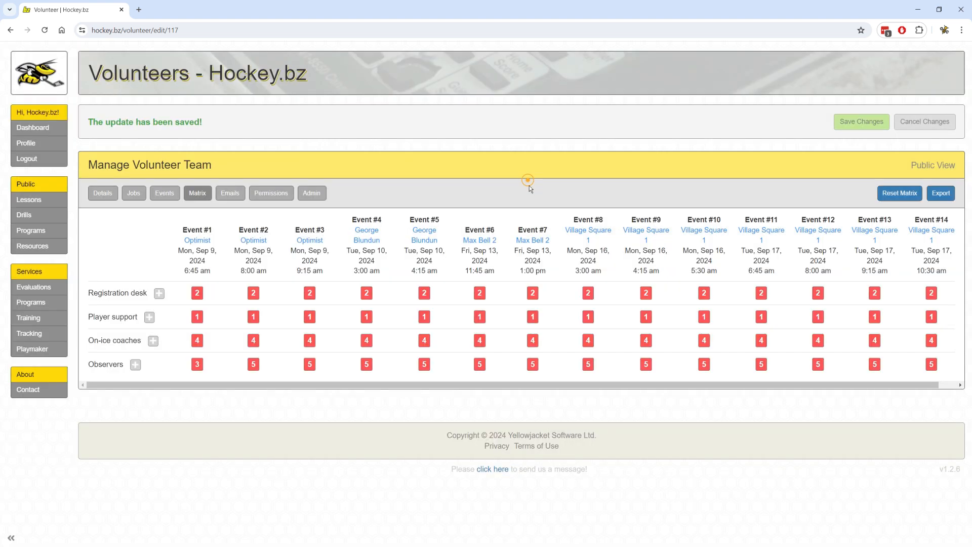
click(197, 364)
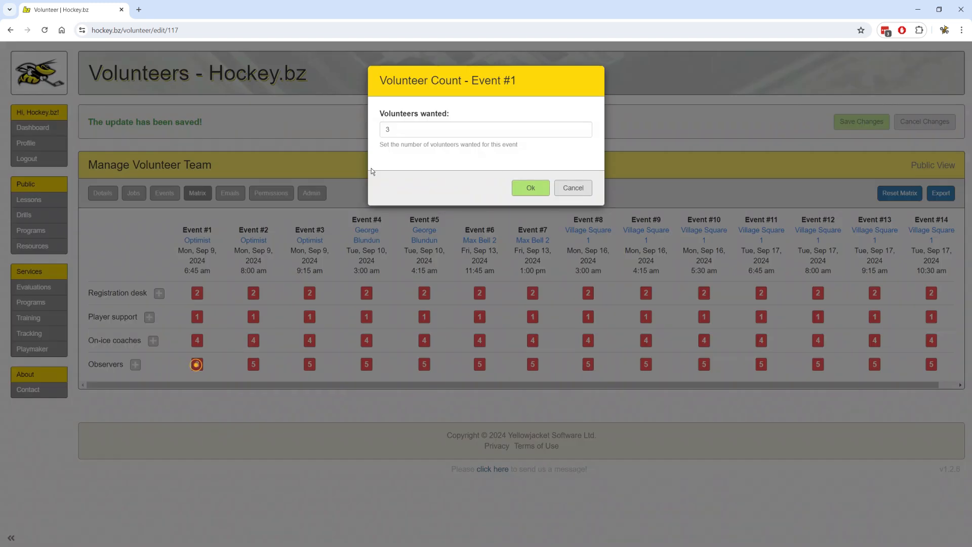
double_click(400, 129)
text(5)
click(531, 187)
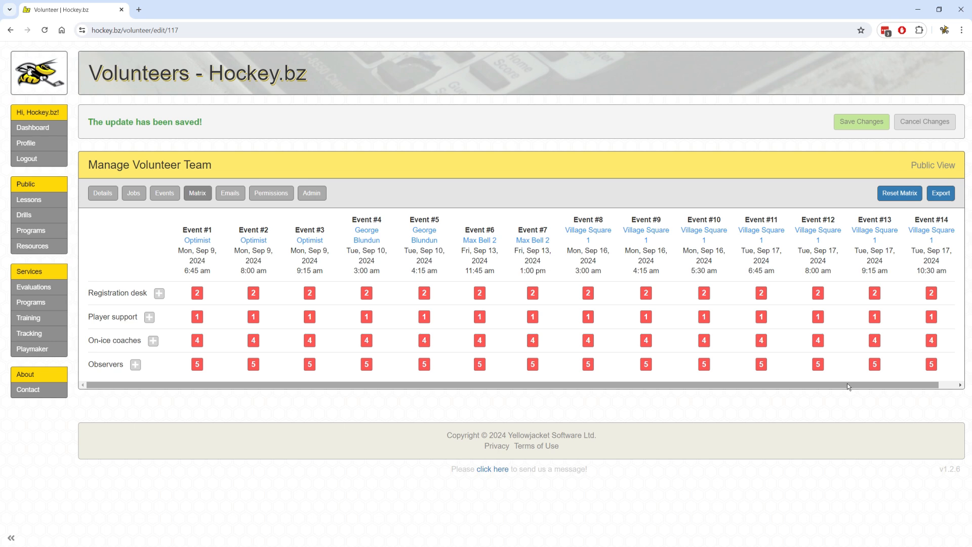
drag(847, 384, 680, 391)
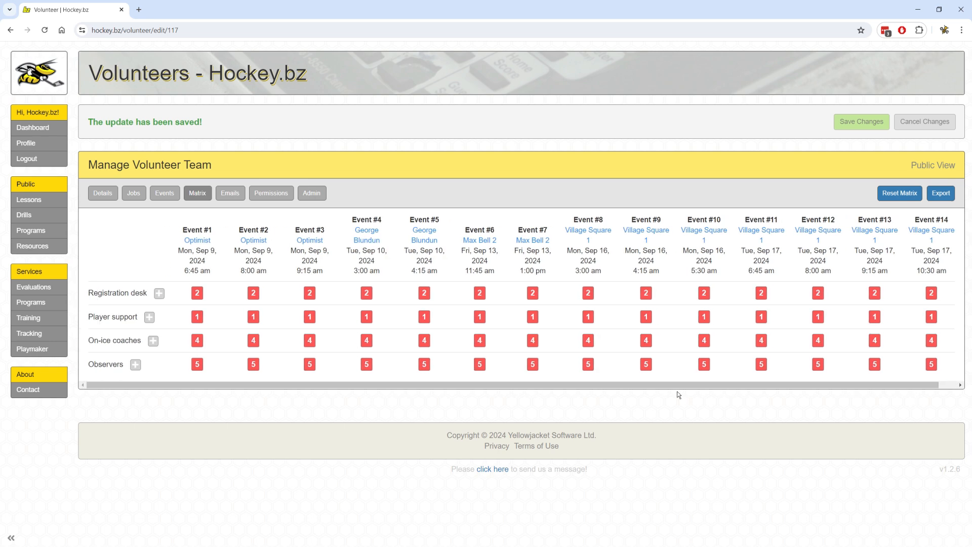
Set 'Organize events by day' to Yes in Details, check the Matrix date list, and save.
click(107, 196)
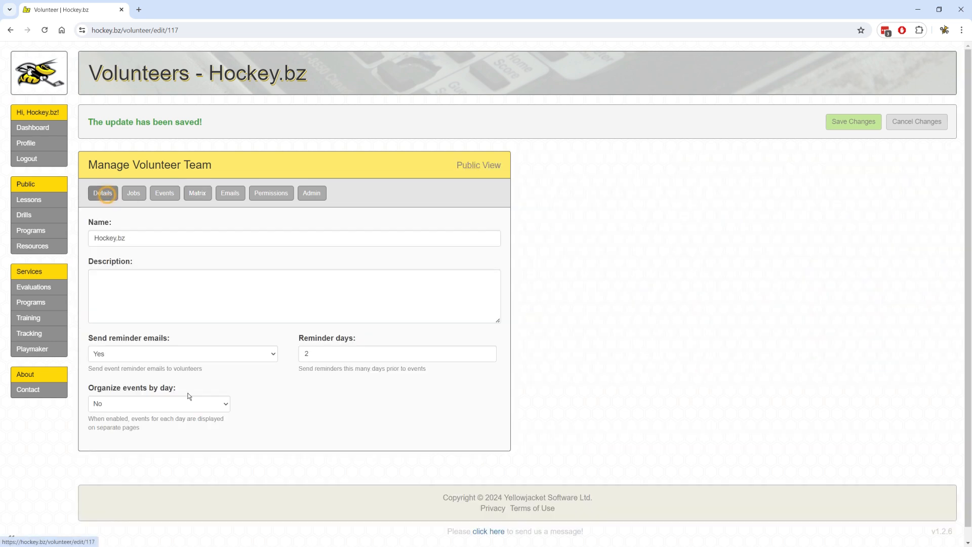
click(147, 403)
click(132, 427)
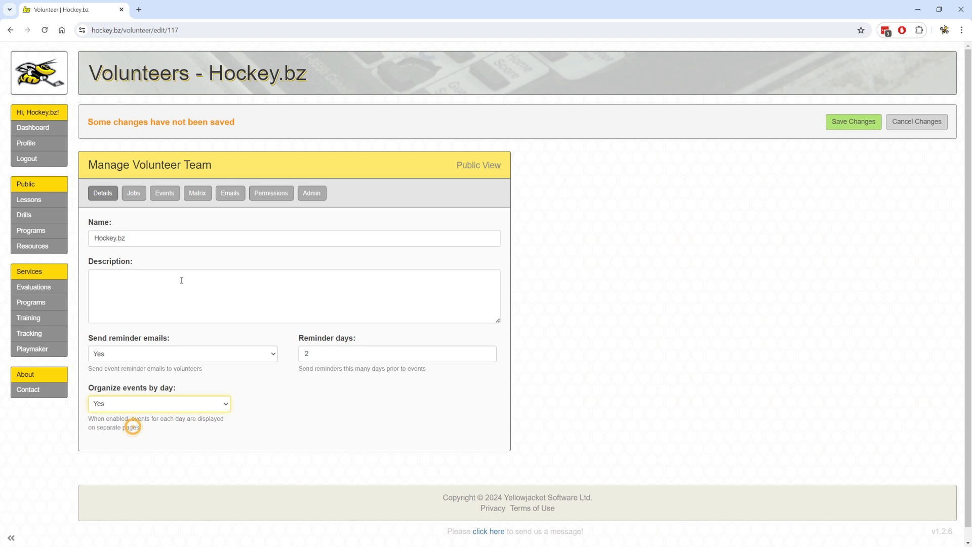
click(197, 195)
click(845, 195)
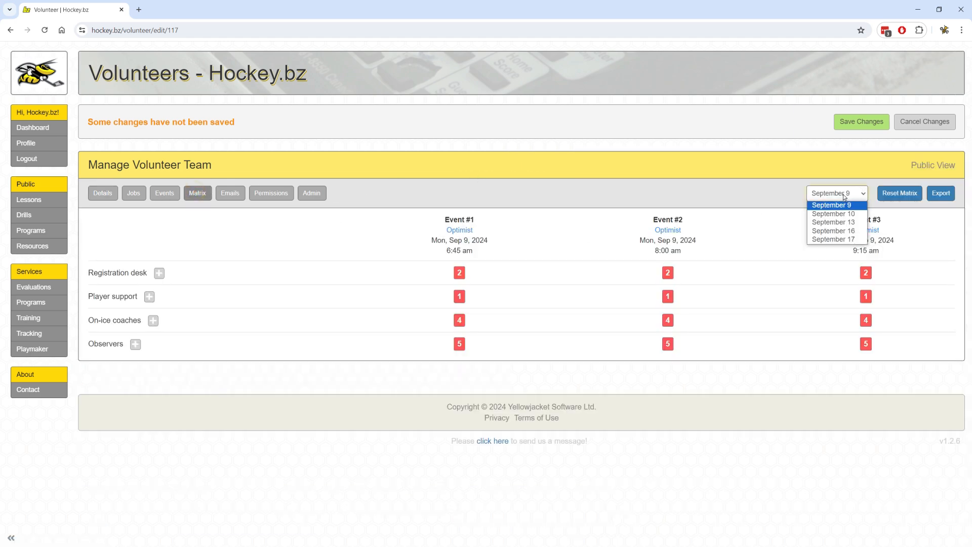
click(845, 196)
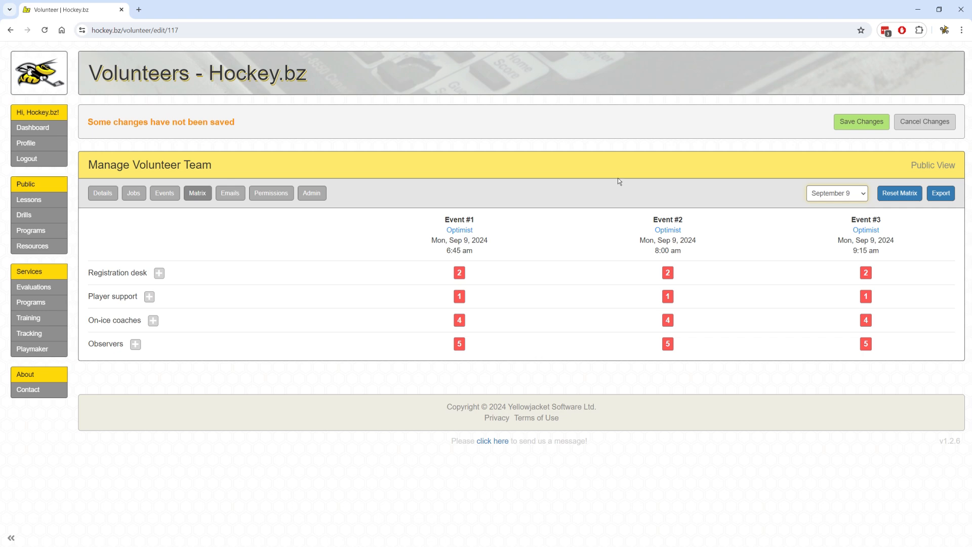
click(864, 121)
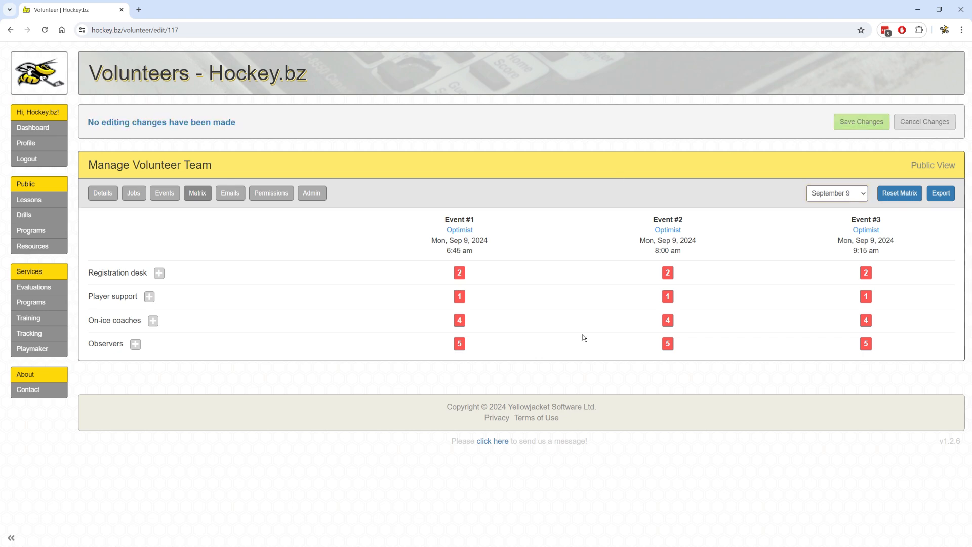
Copy the team's Public sign-up link from the Admin tab and switch to the other browser.
click(316, 193)
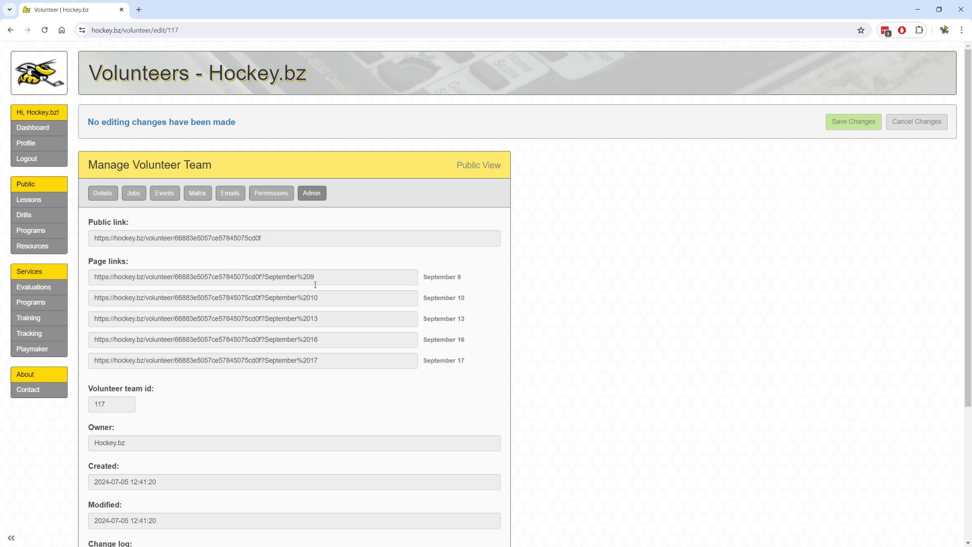
triple_click(264, 237)
key(ctrl+c)
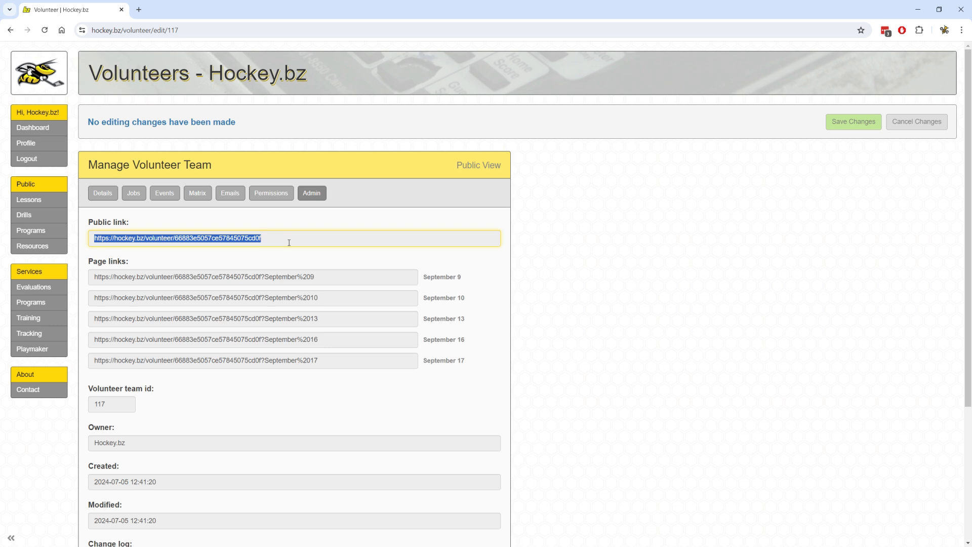
key(alt+Tab)
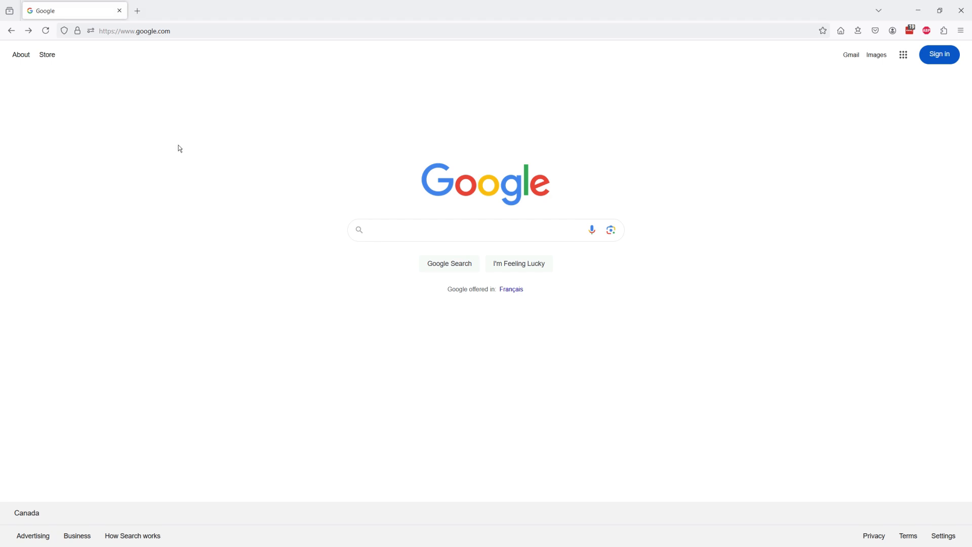
Load the pasted public link's September 9 sign-up page and dismiss the welcome message.
click(221, 27)
double_click(221, 27)
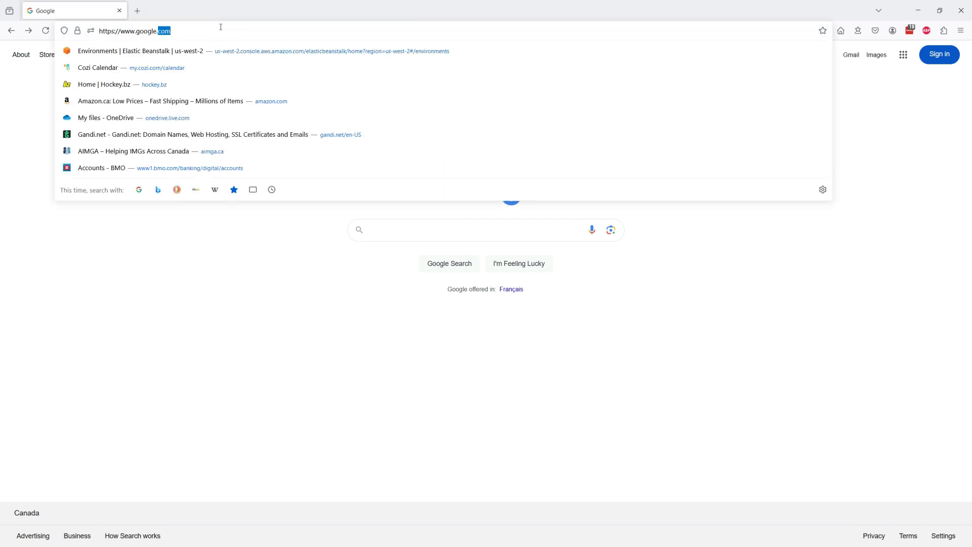
key(ctrl+a)
key(ctrl+v)
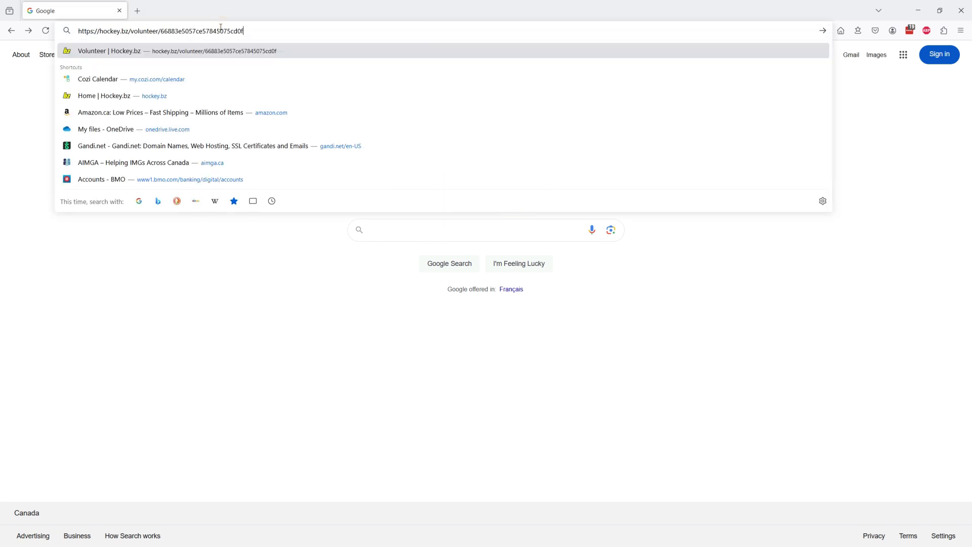
key(Return)
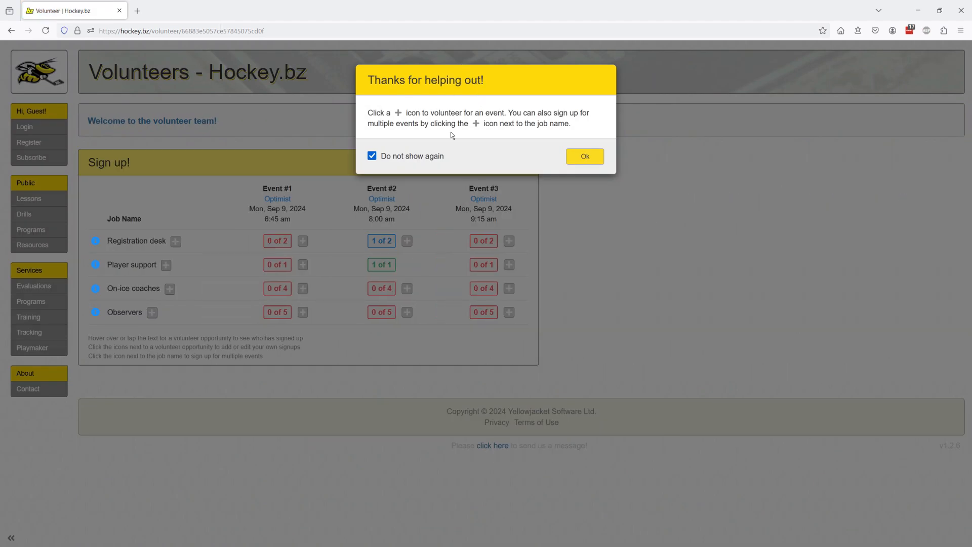
click(594, 157)
mouse_move(97, 242)
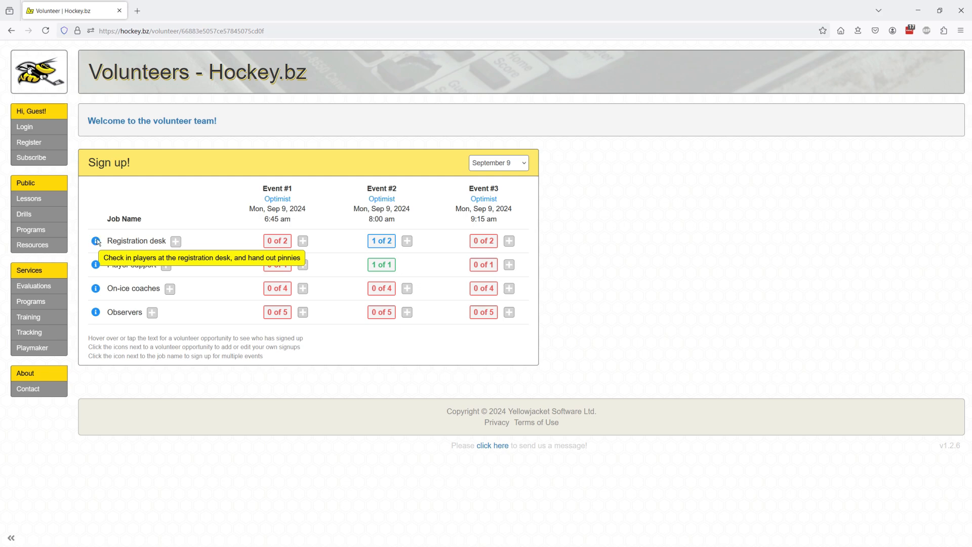
mouse_move(97, 265)
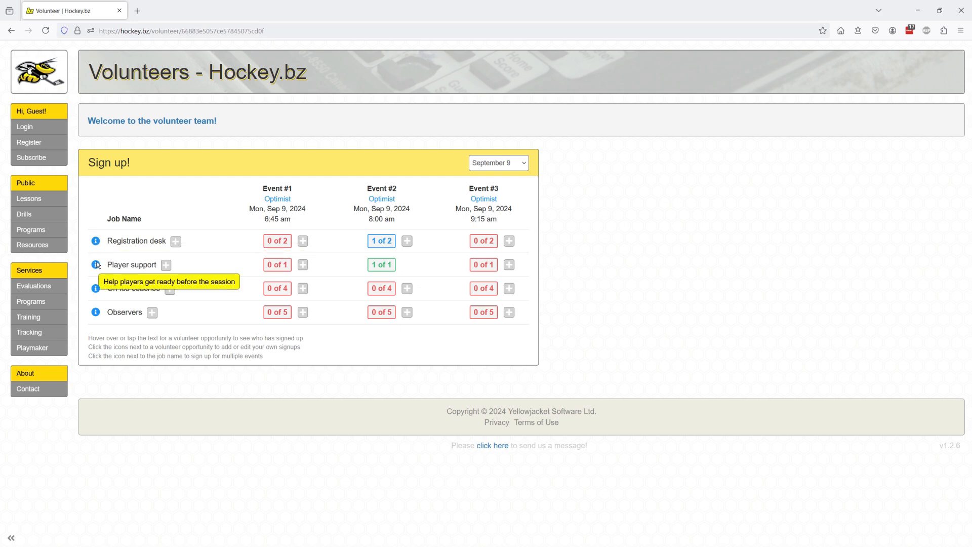
mouse_move(96, 313)
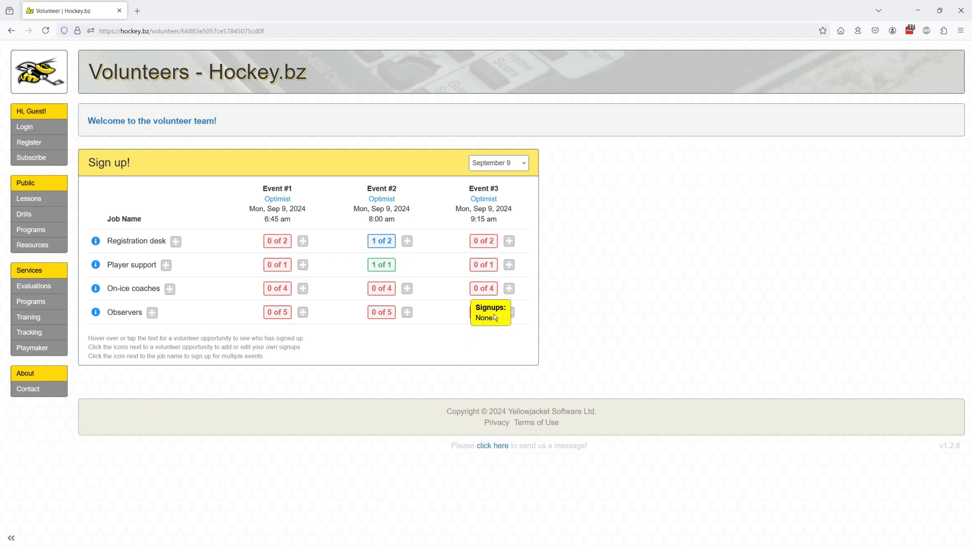
mouse_move(383, 247)
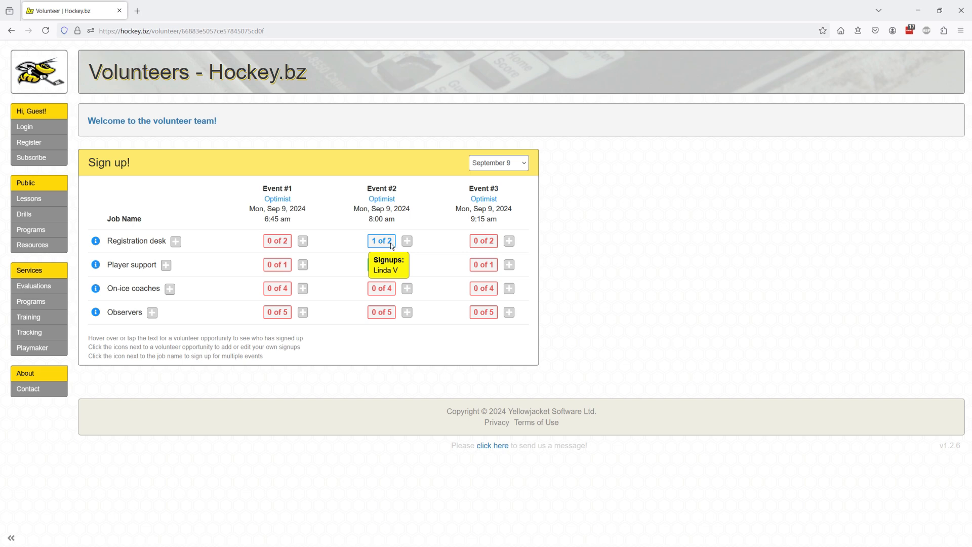
mouse_move(387, 267)
Sign up a volunteer with name and email for Event #2's Registration desk.
click(407, 242)
click(446, 152)
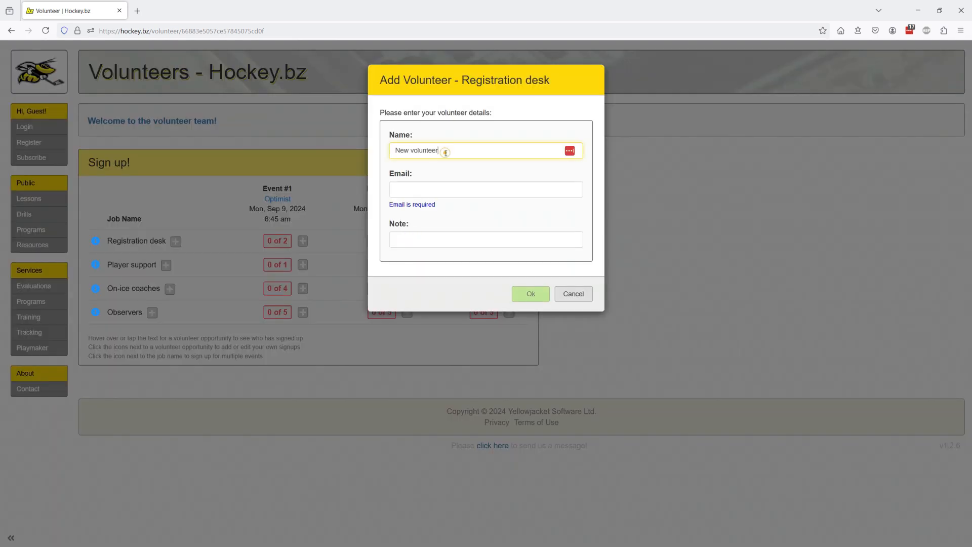
double_click(446, 153)
key(Home)
key(shift+End)
text(Kevin)
key(Tab)
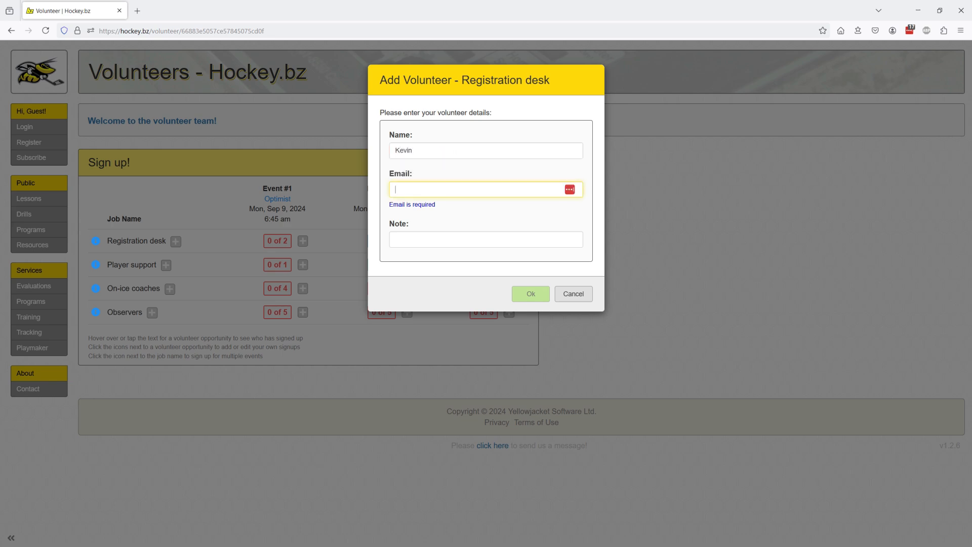
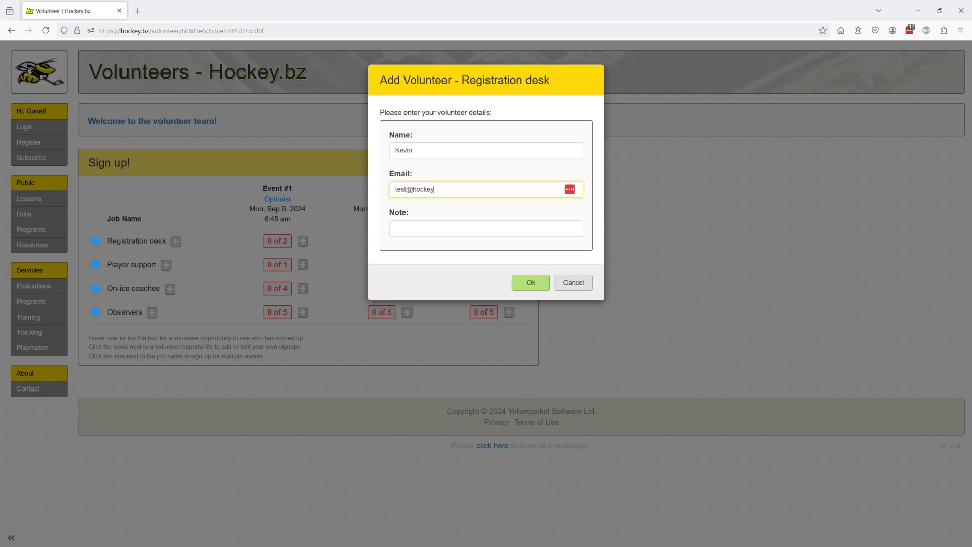
click(530, 282)
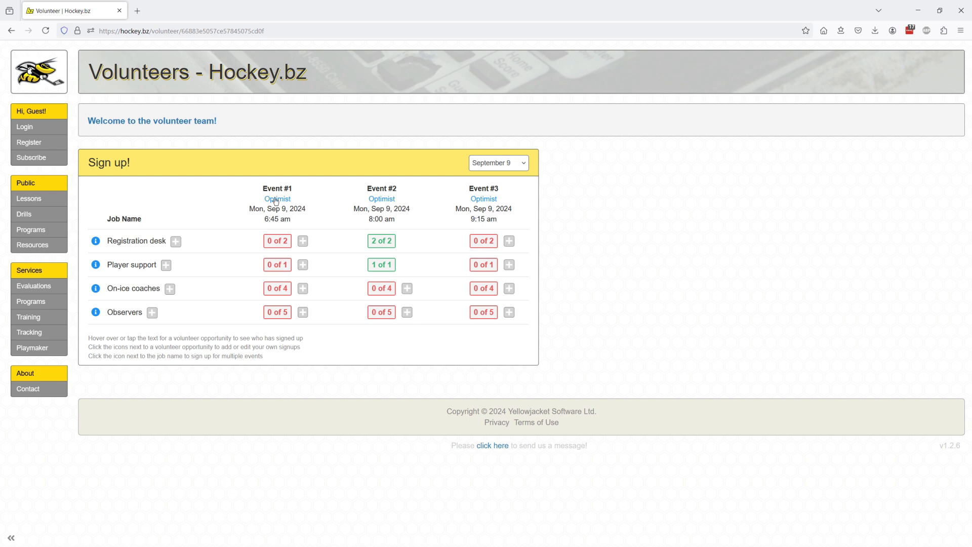
Sign up a new volunteer as On-ice coach for Events #1–#3 with name and email, then switch to Thunderbird.
click(170, 289)
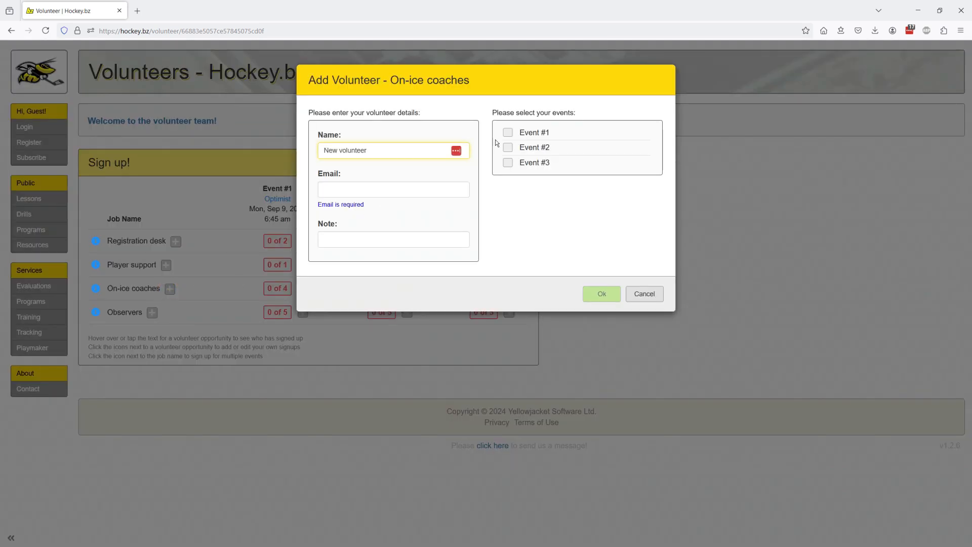
click(513, 133)
click(509, 147)
click(508, 162)
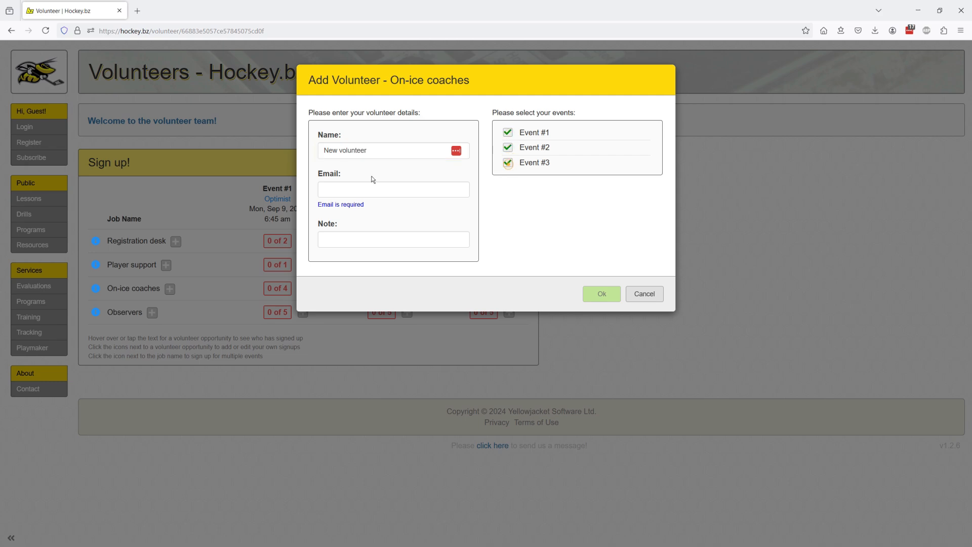
triple_click(355, 150)
text(Cathy)
key(Tab)
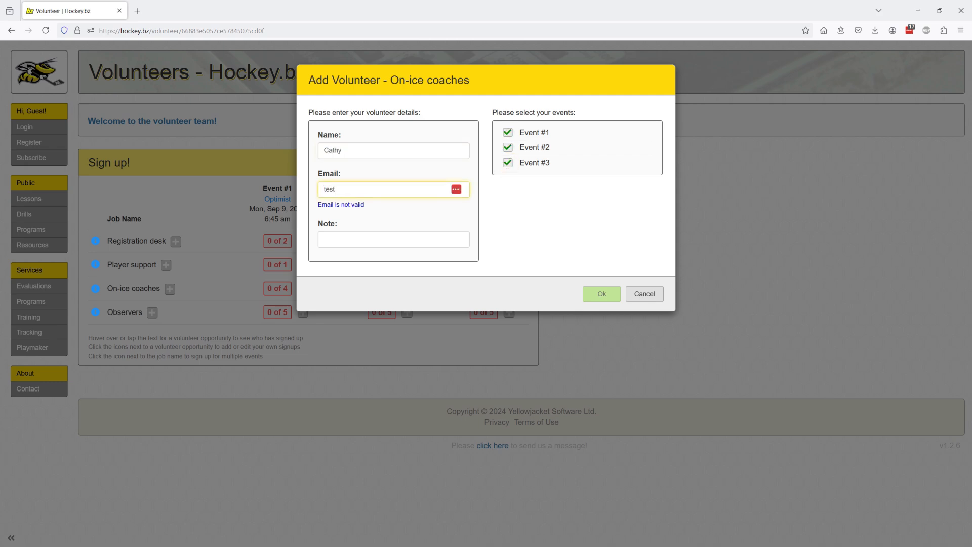
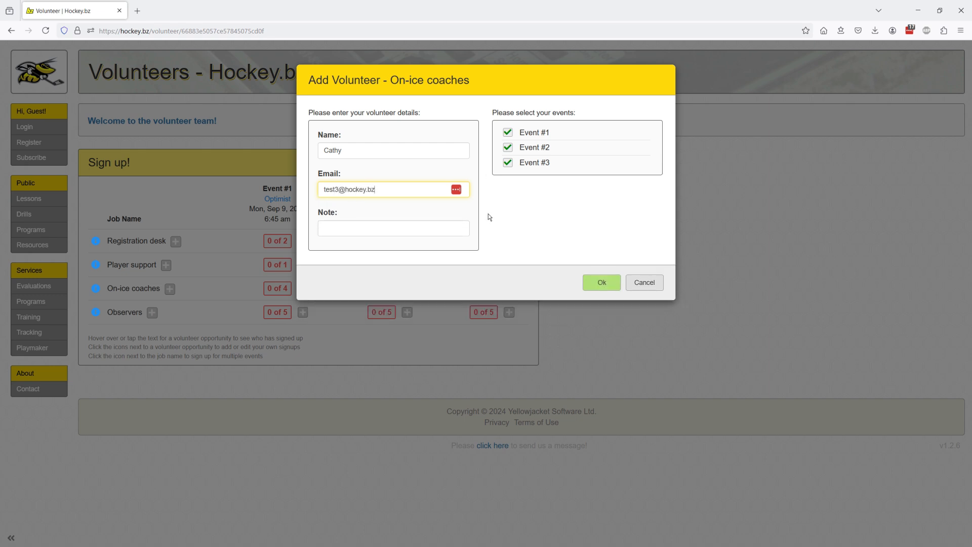
click(598, 280)
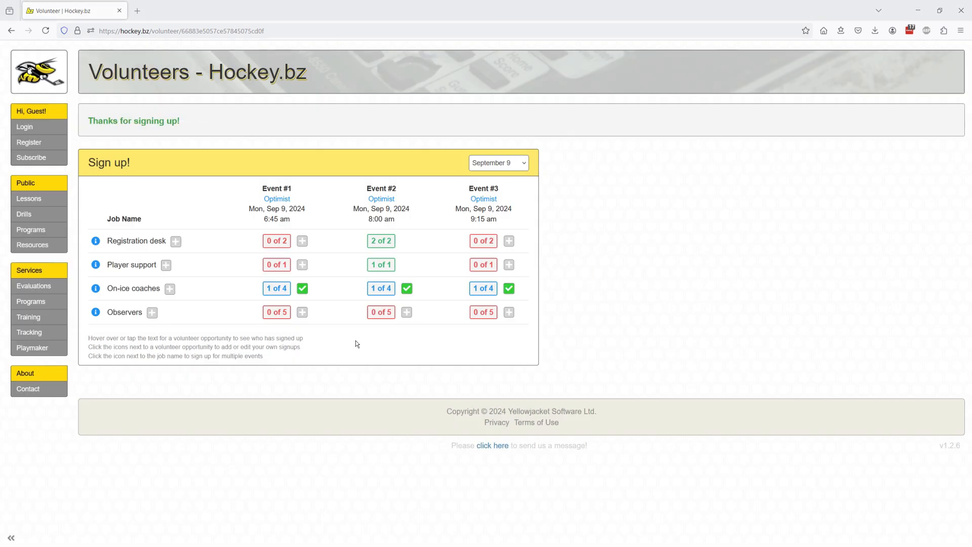
key(alt+Tab)
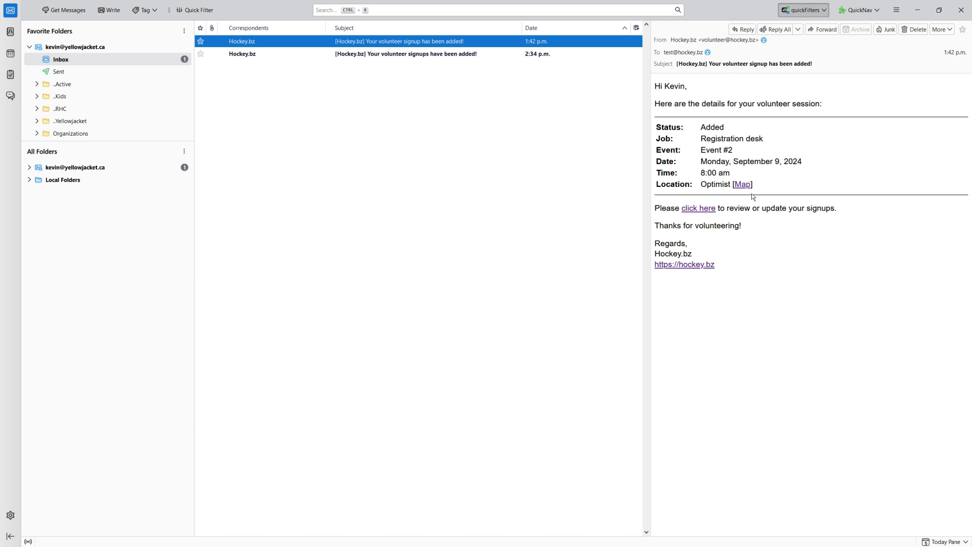
Read the three-coaching-session confirmation, then the Registration desk confirmation for Event #2.
click(259, 53)
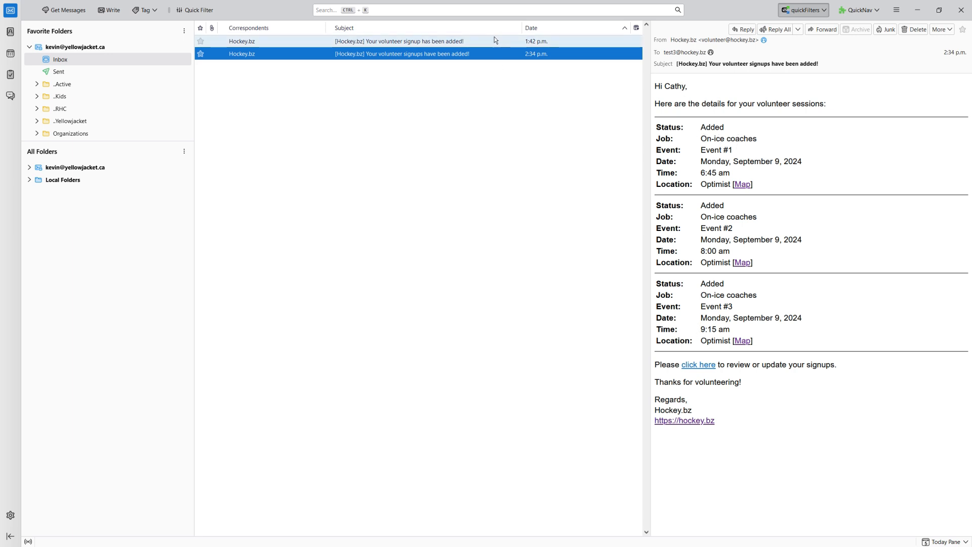
click(475, 42)
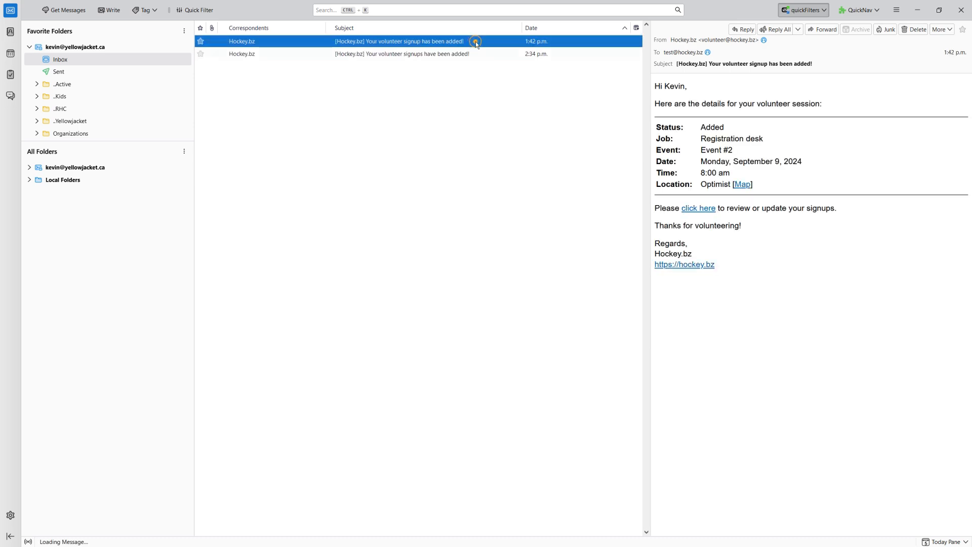
Follow the email's review link to the Registration desk signup and cancel without changes.
click(698, 211)
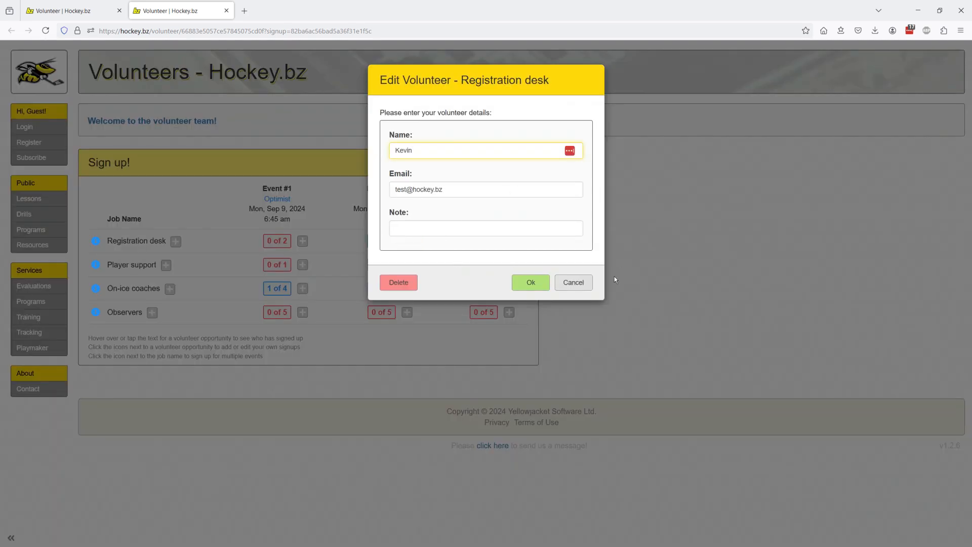
click(585, 279)
Switch to the admin browser and view the Matrix tab's signup count badges.
key(alt+Tab)
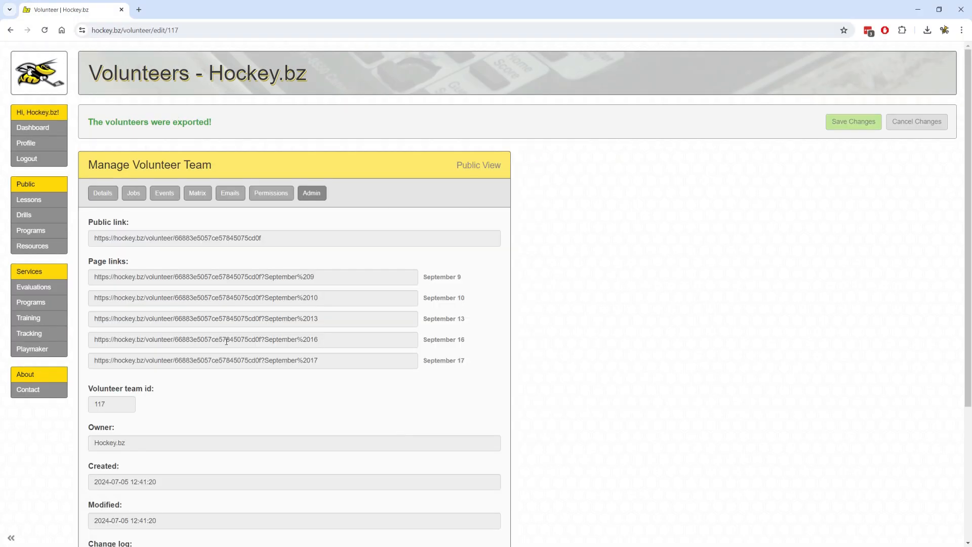
click(200, 193)
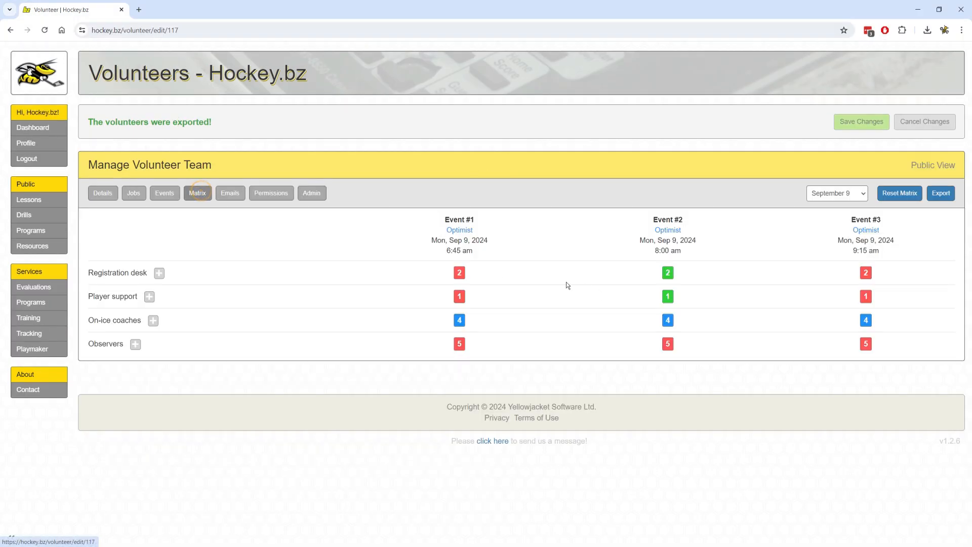
mouse_move(457, 274)
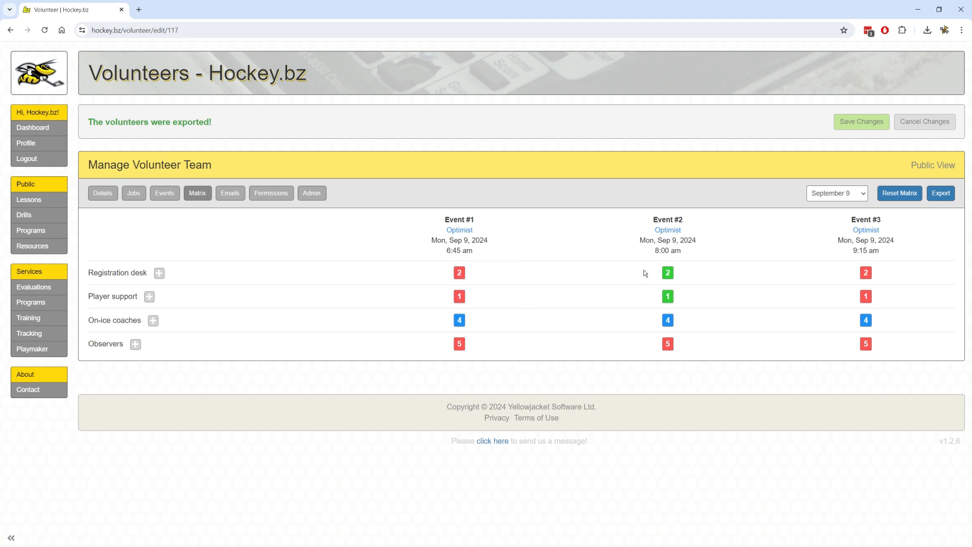
mouse_move(670, 309)
mouse_move(667, 275)
mouse_move(457, 323)
click(231, 197)
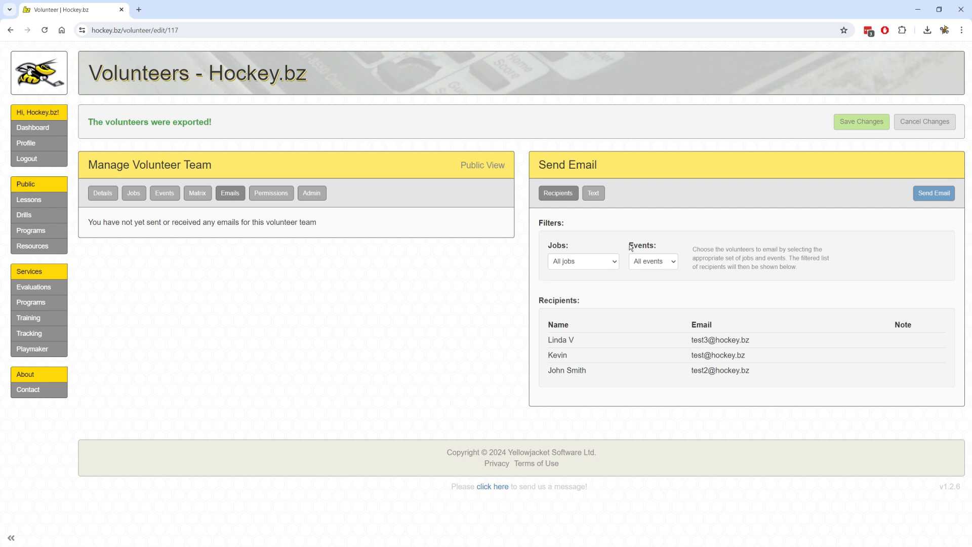
click(596, 192)
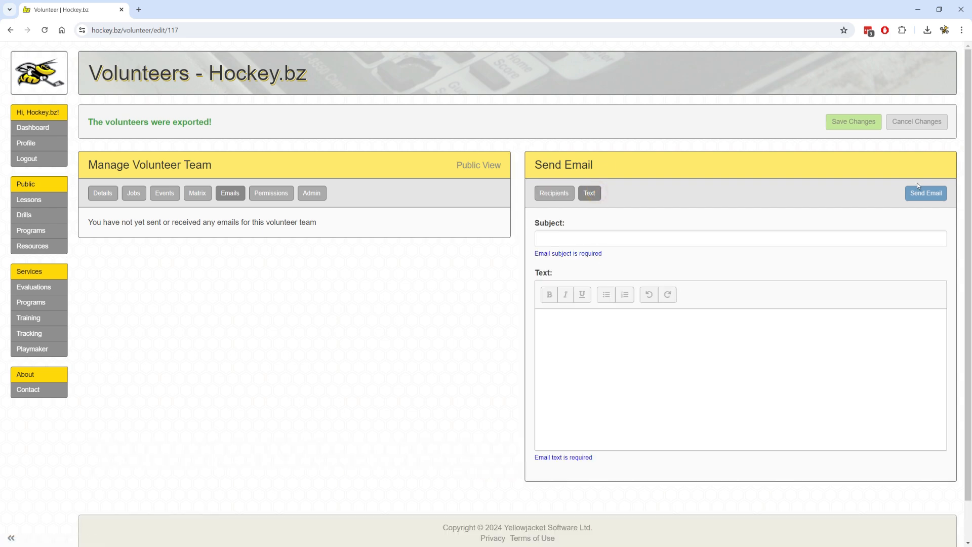
click(552, 194)
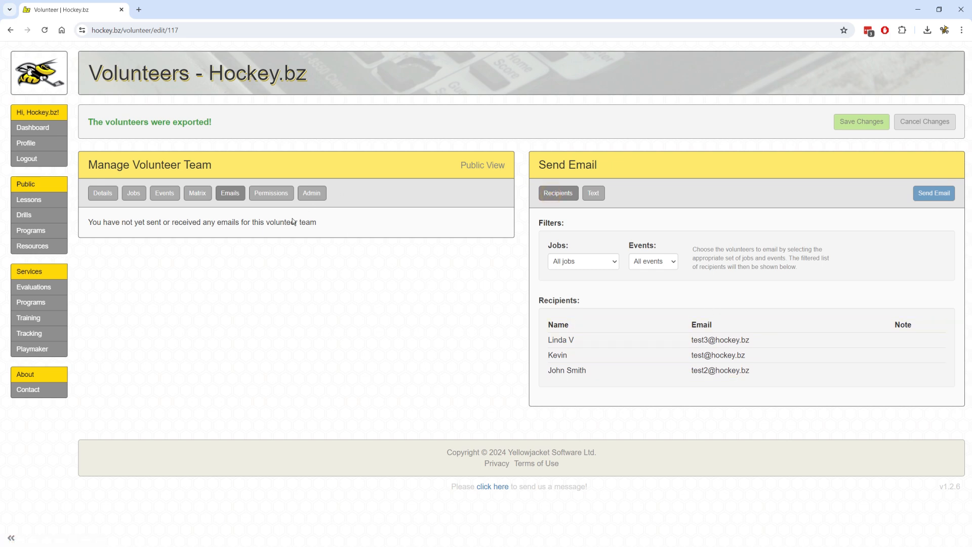
Export all jobs and events to Volunteers - Hockey.bz (3).xlsx and open it in Calc.
click(197, 193)
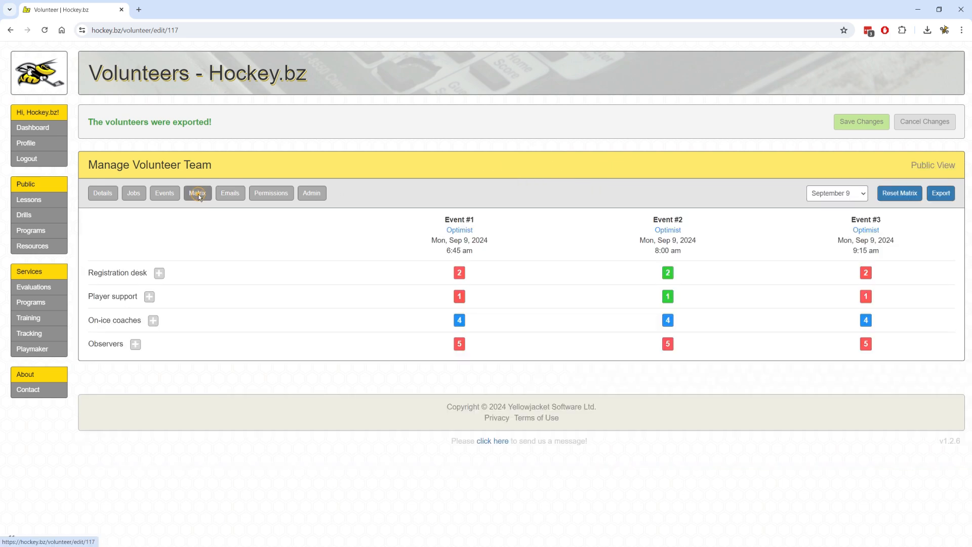
click(939, 197)
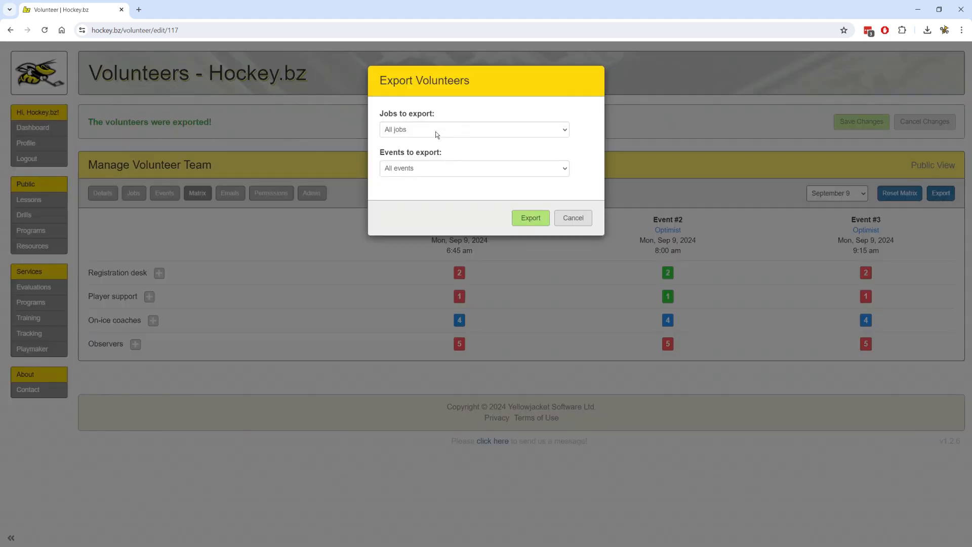
click(535, 218)
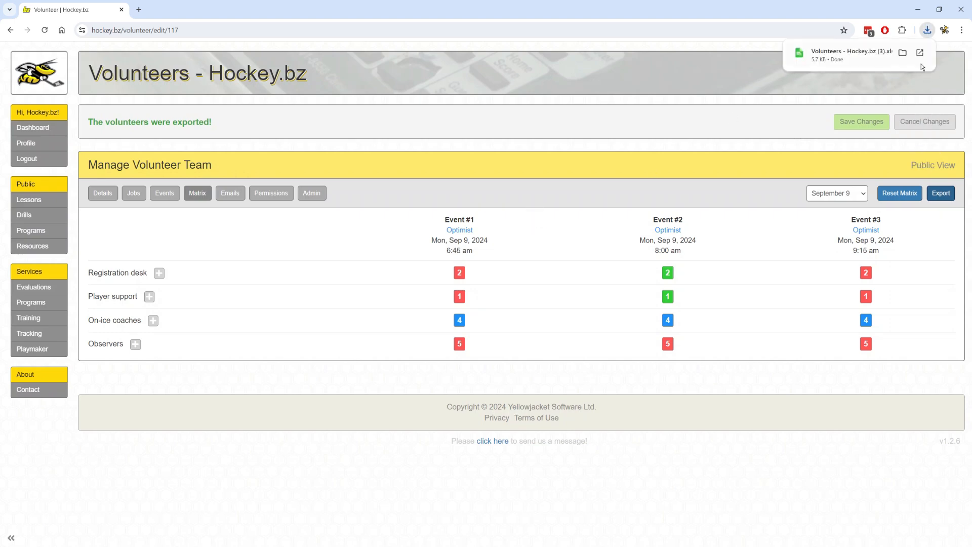
click(920, 53)
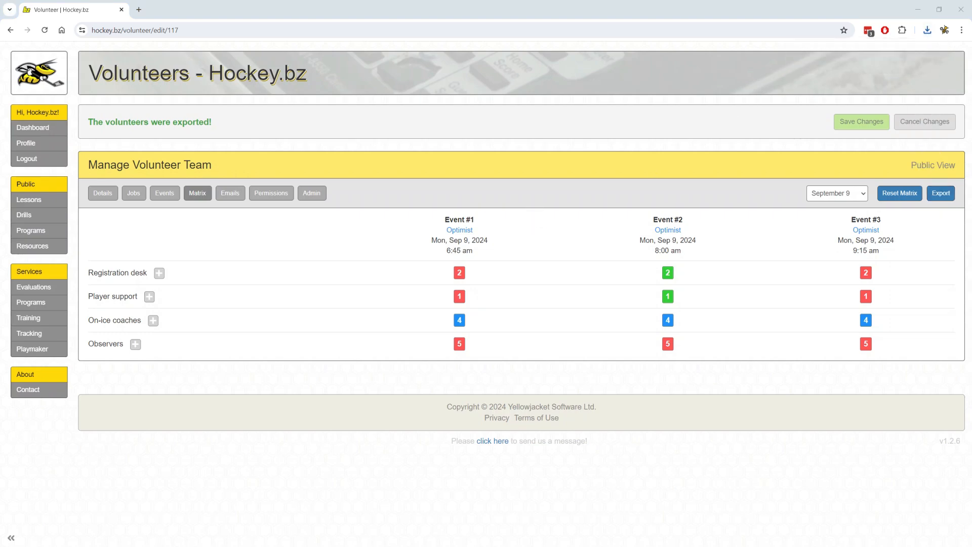
drag(968, 66, 490, 77)
Maximize the Volunteers sheet to review each event's volunteers, then switch over to the Observer Checklist PDF.
double_click(491, 77)
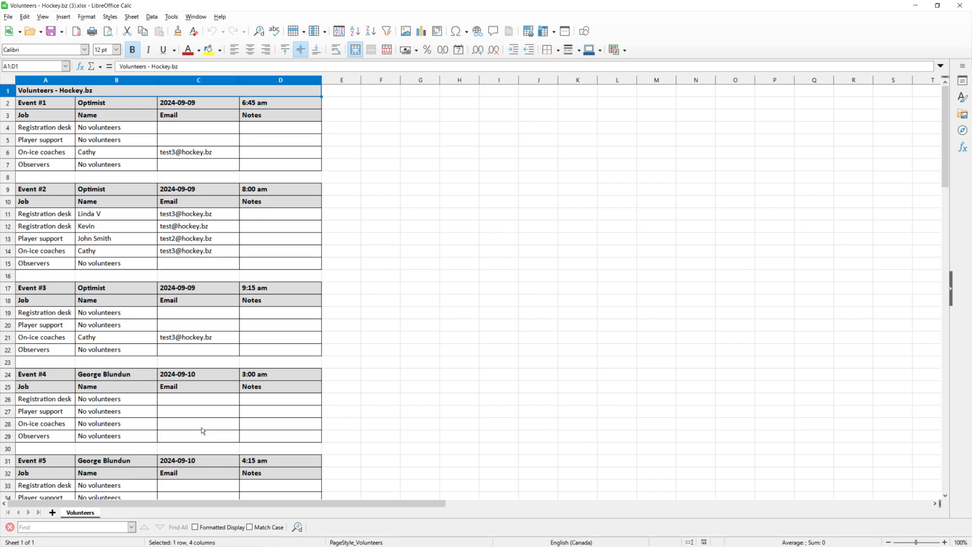
key(alt+Tab)
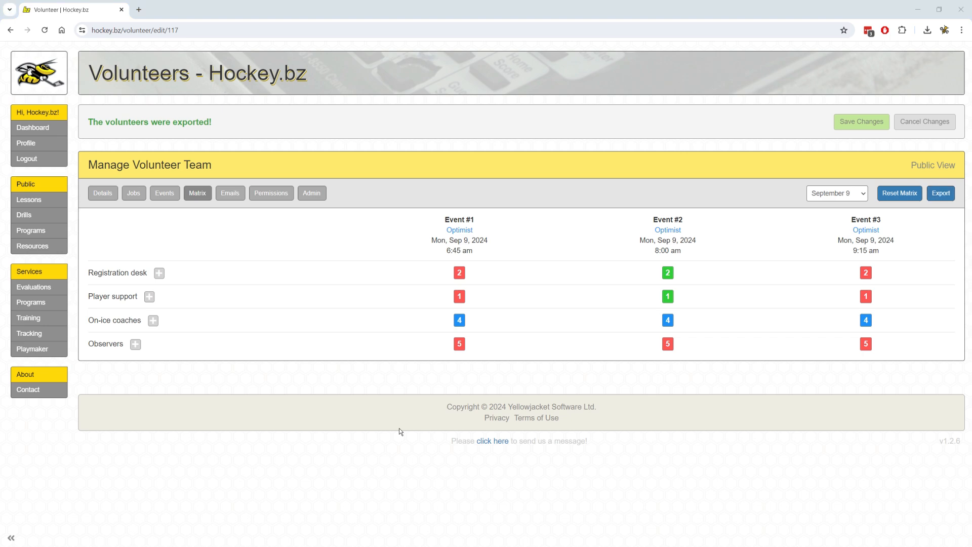
key(alt+Tab)
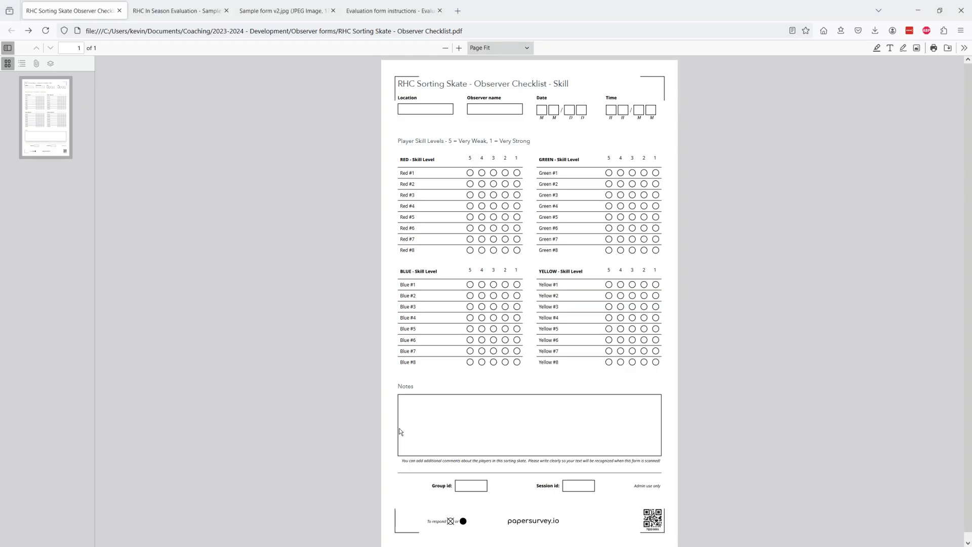
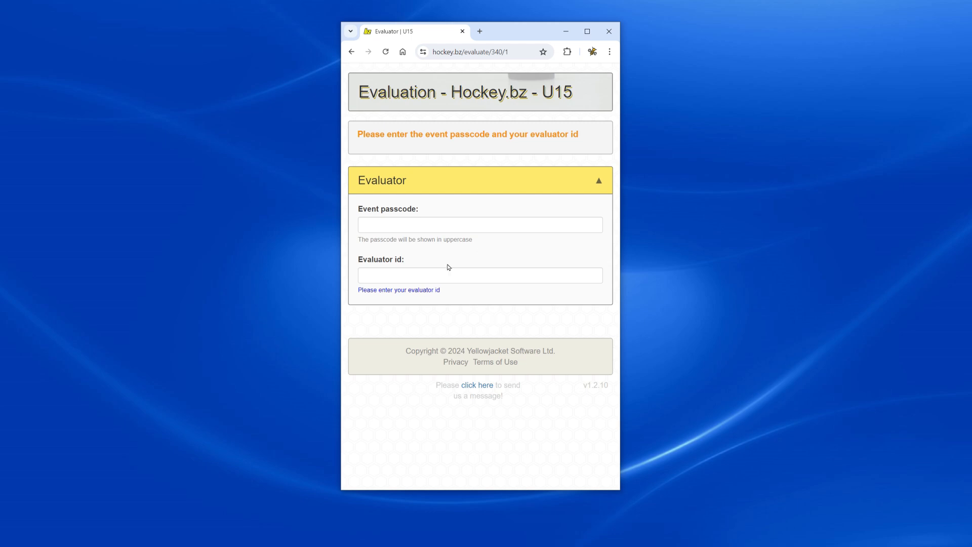
Sign in to the U15 evaluation with the event passcode and evaluator id, then expand Session Details.
click(411, 227)
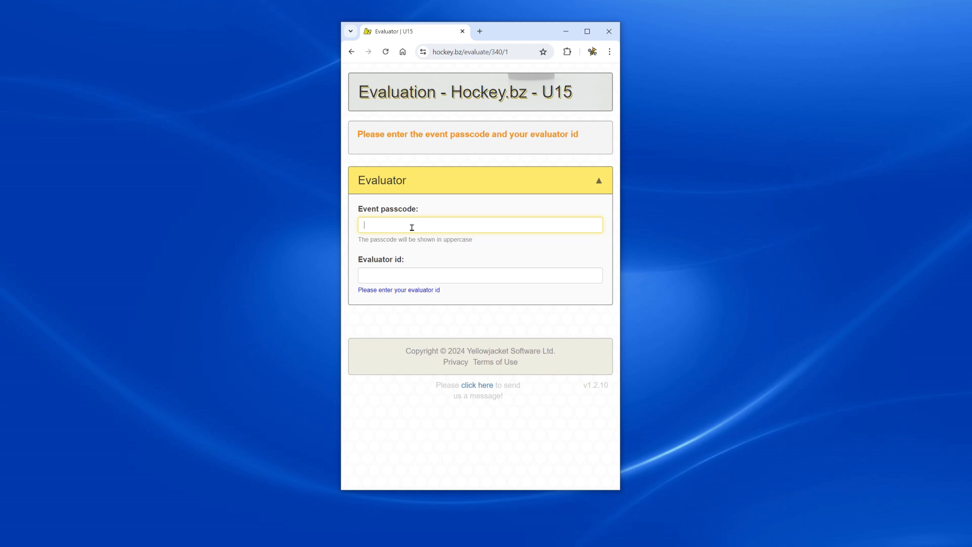
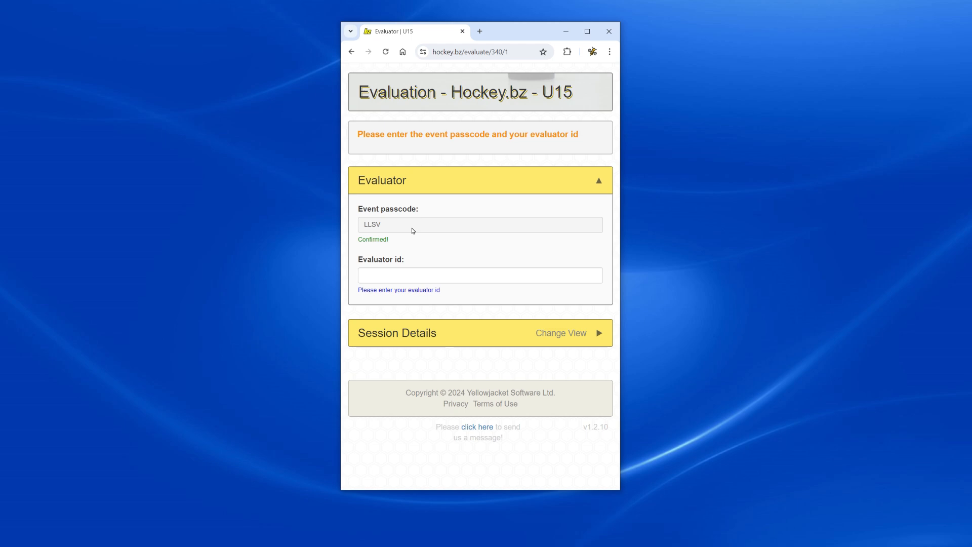
key(Tab)
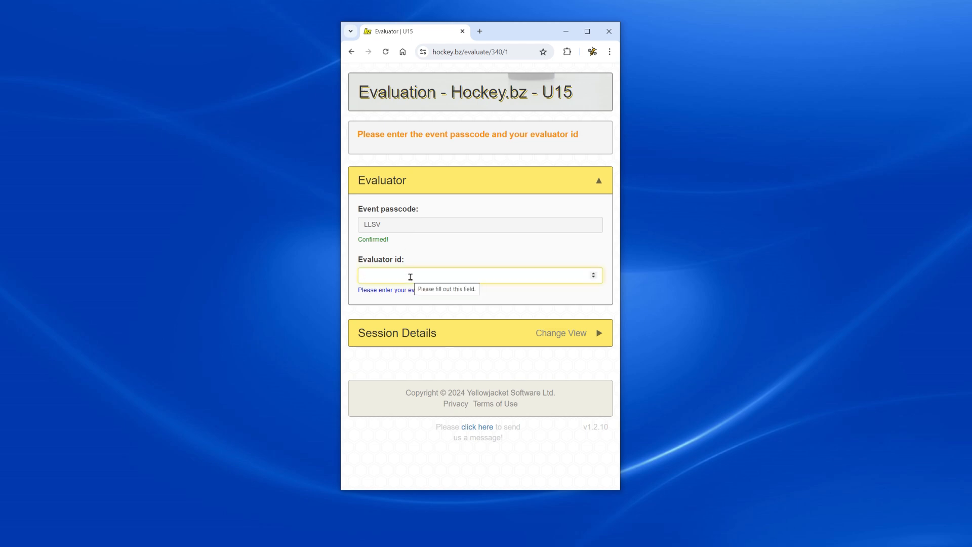
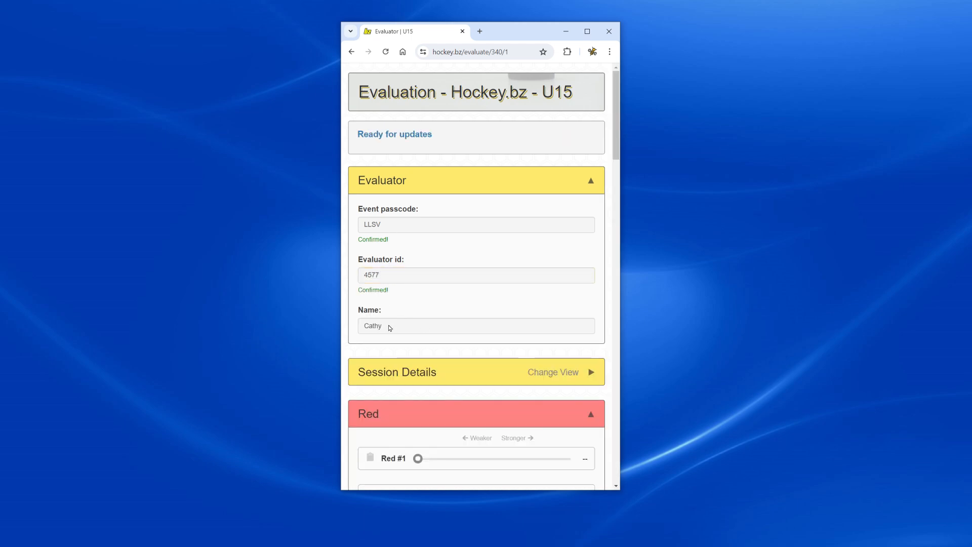
drag(391, 323, 363, 326)
click(472, 180)
click(431, 226)
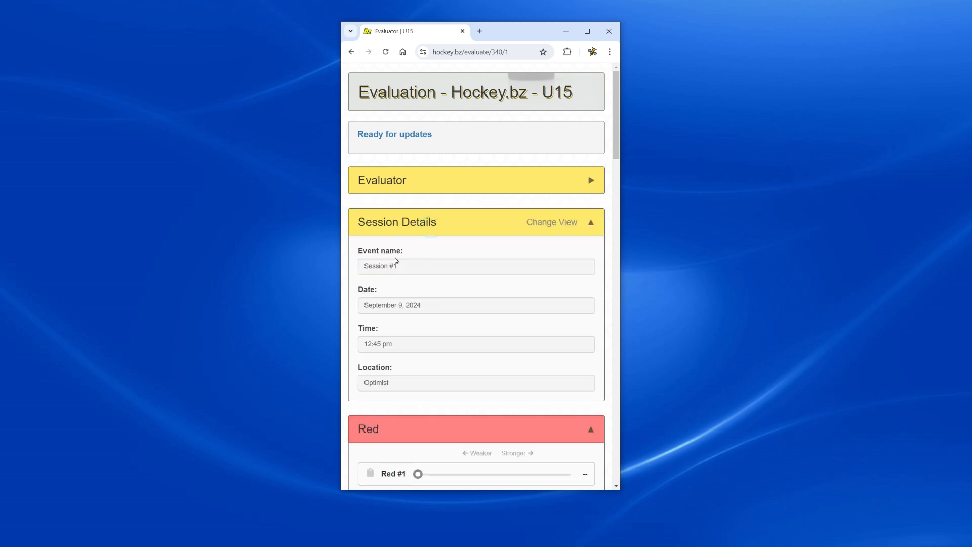
Collapse Session Details and scroll through the team panels down to the general notes.
click(408, 226)
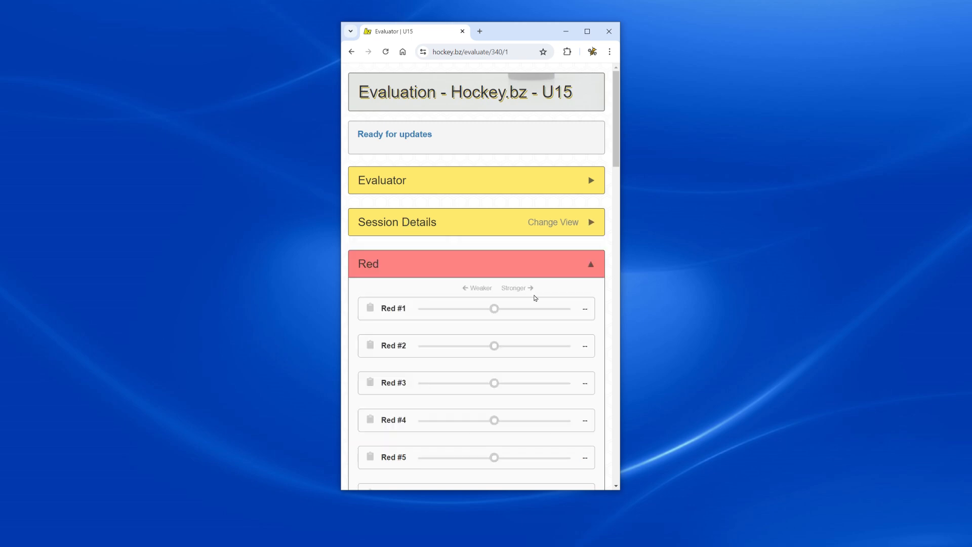
scroll(496, 282, down, 3)
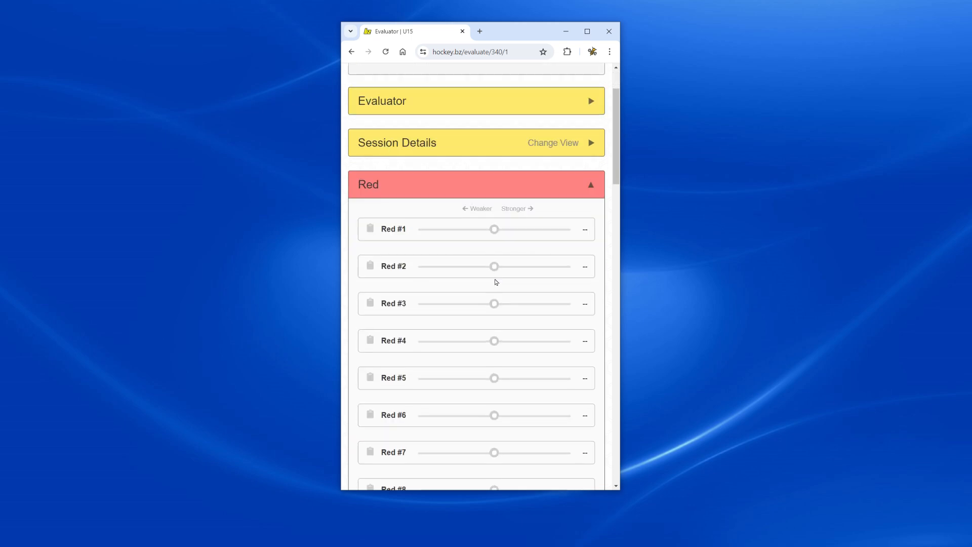
scroll(481, 135, down, 7)
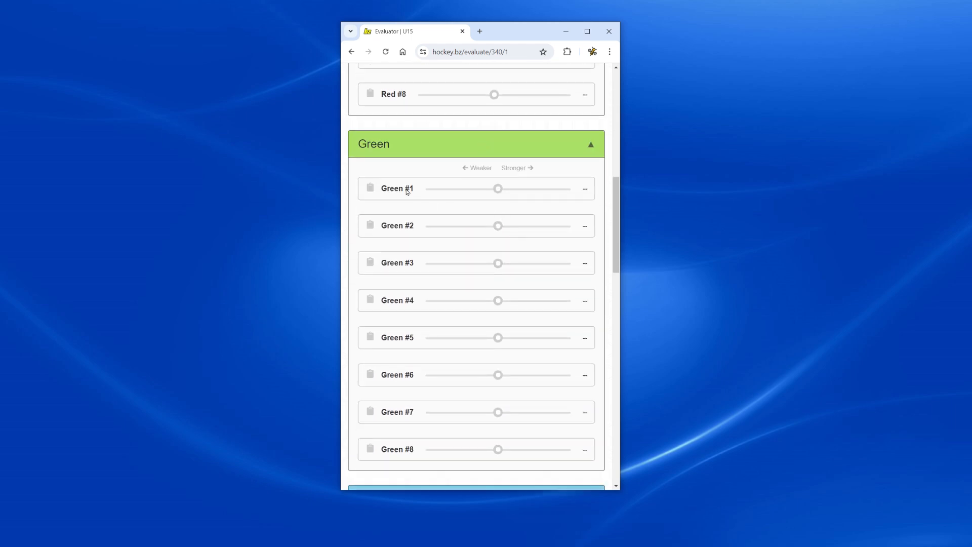
scroll(412, 189, down, 4)
scroll(425, 290, down, 4)
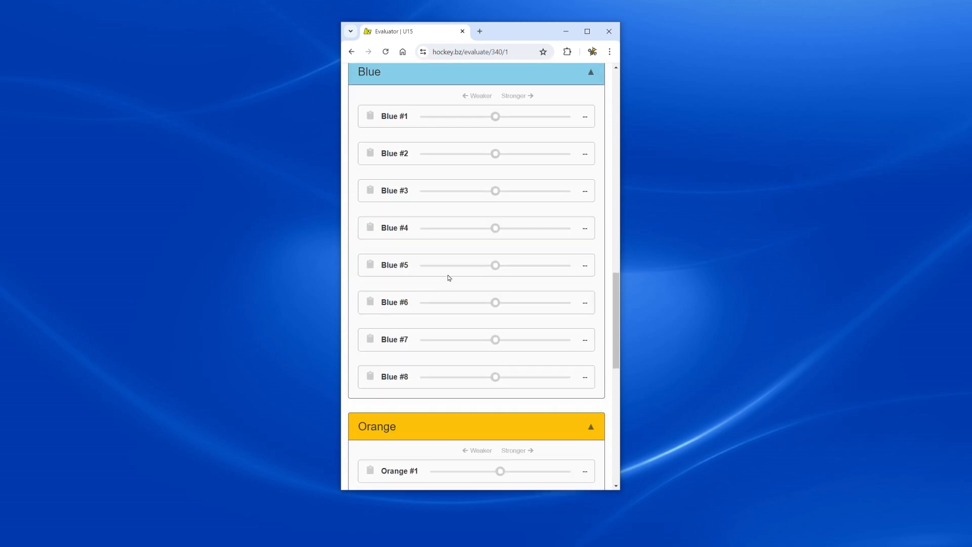
scroll(449, 276, down, 7)
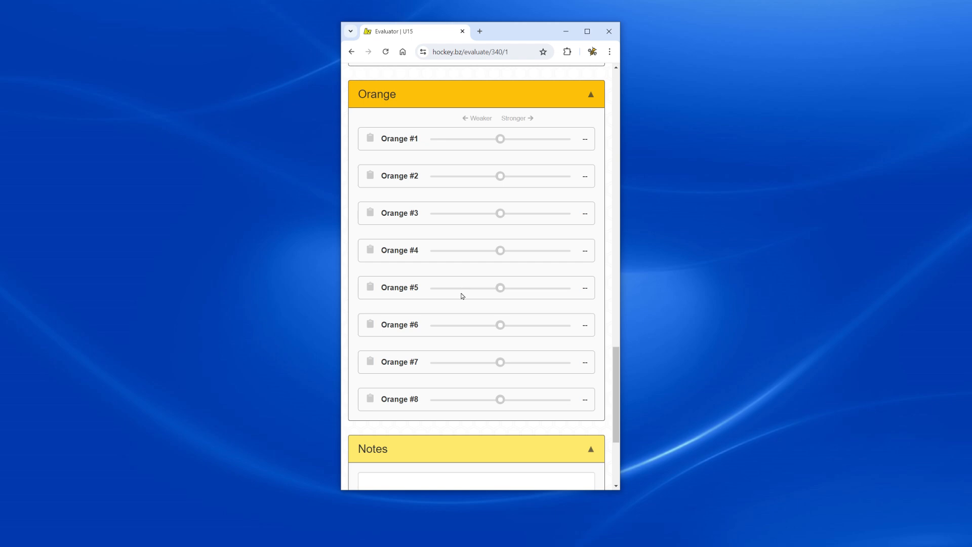
scroll(460, 296, down, 4)
click(410, 322)
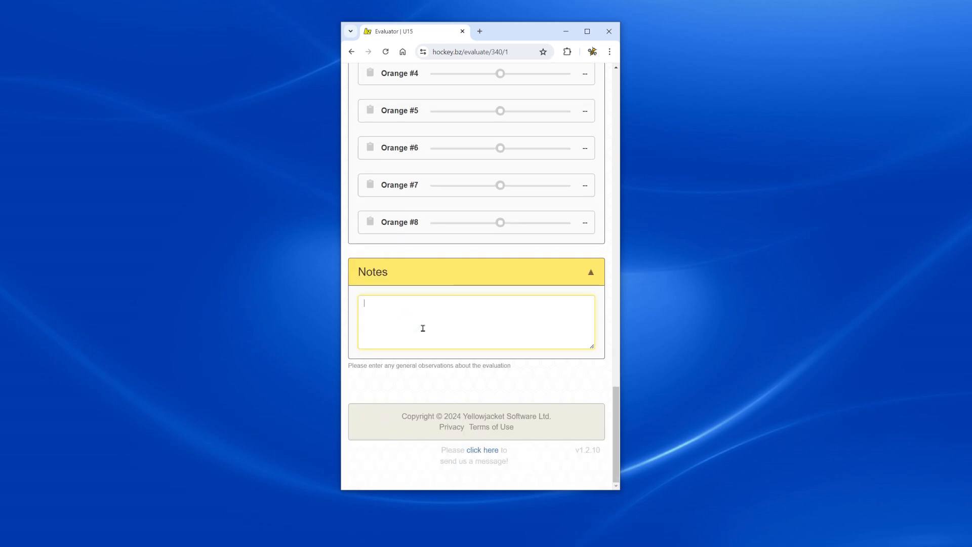
scroll(424, 319, up, 20)
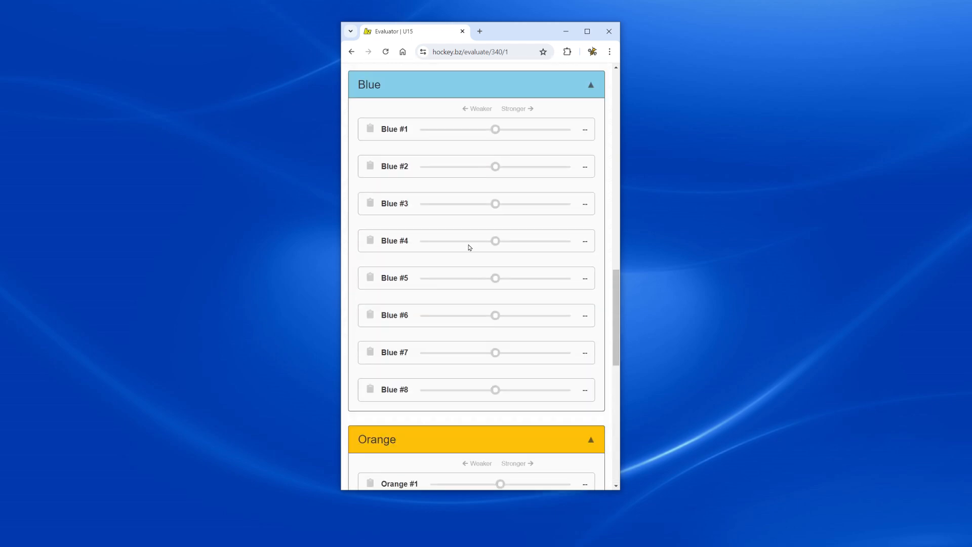
scroll(480, 242, up, 4)
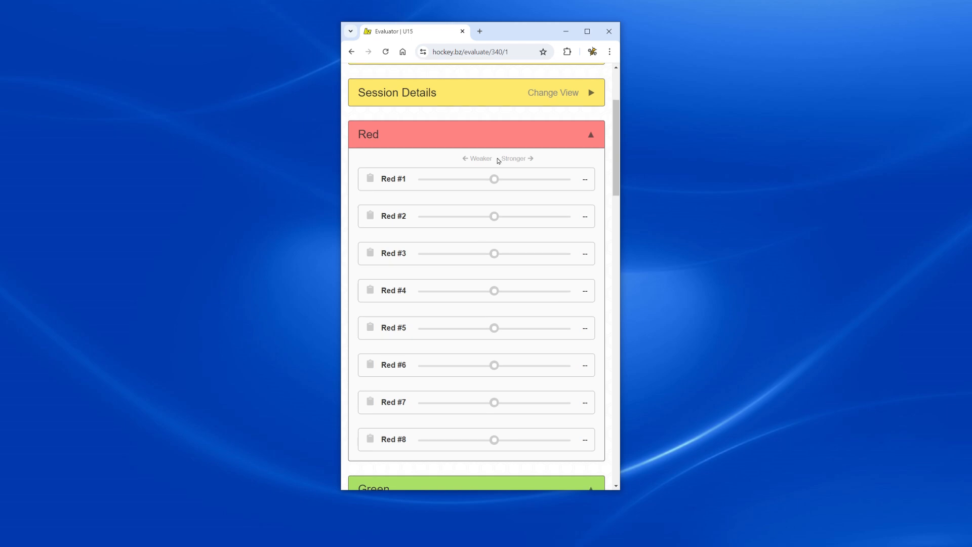
Rate Red #1–#5 (1.8, 3.9, 4.1, 1.7, …) and Green #4 and #5 (Green #5 at 2.5).
drag(499, 182, 538, 179)
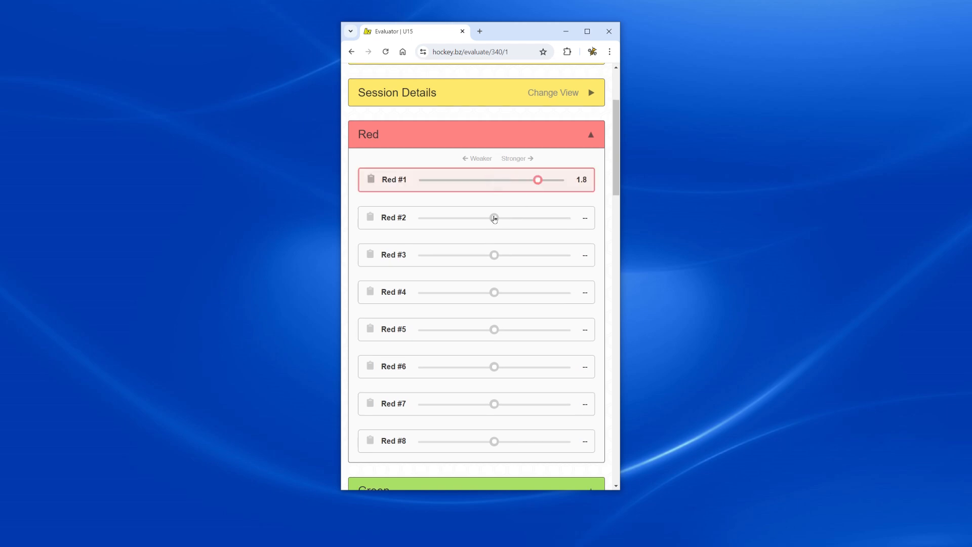
drag(497, 219, 462, 218)
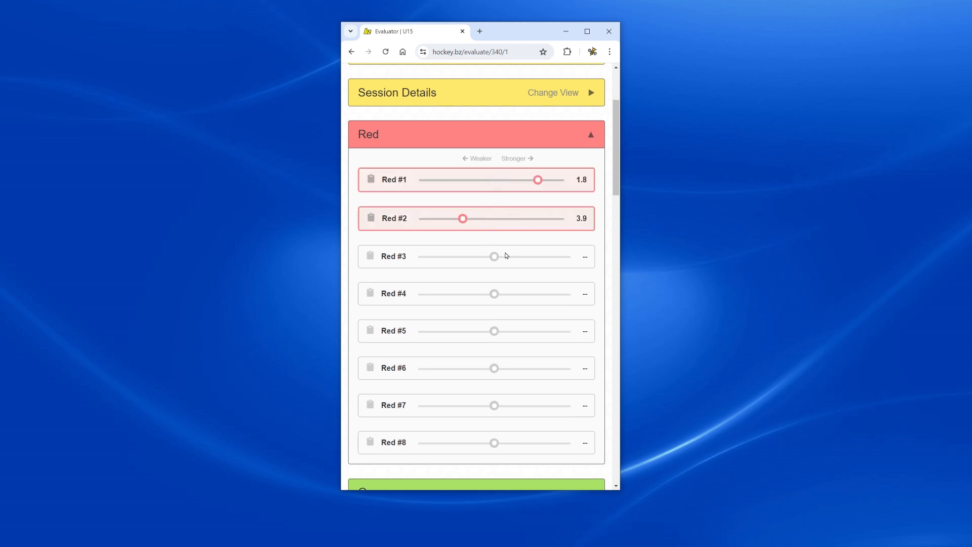
drag(495, 260, 456, 258)
drag(494, 298, 541, 296)
drag(494, 334, 452, 334)
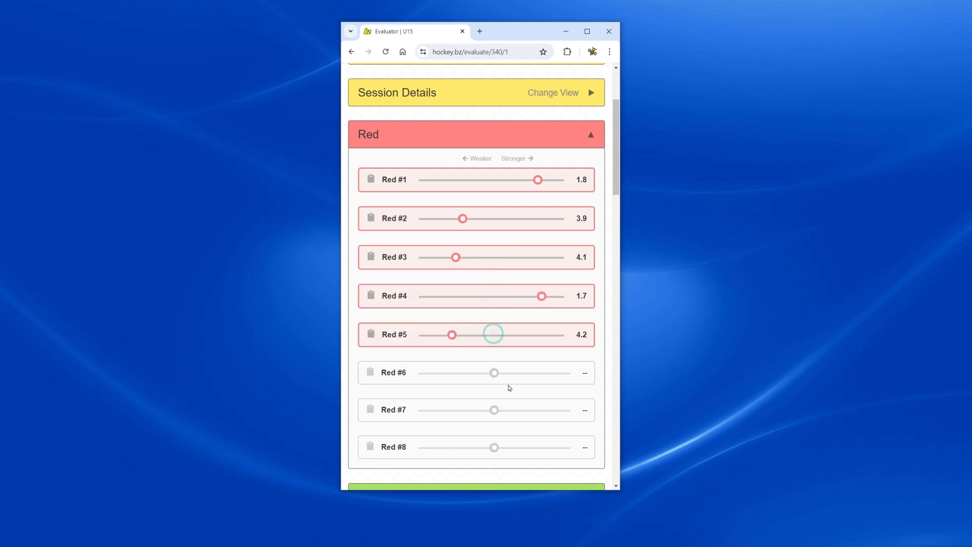
scroll(526, 312, down, 3)
scroll(498, 355, down, 5)
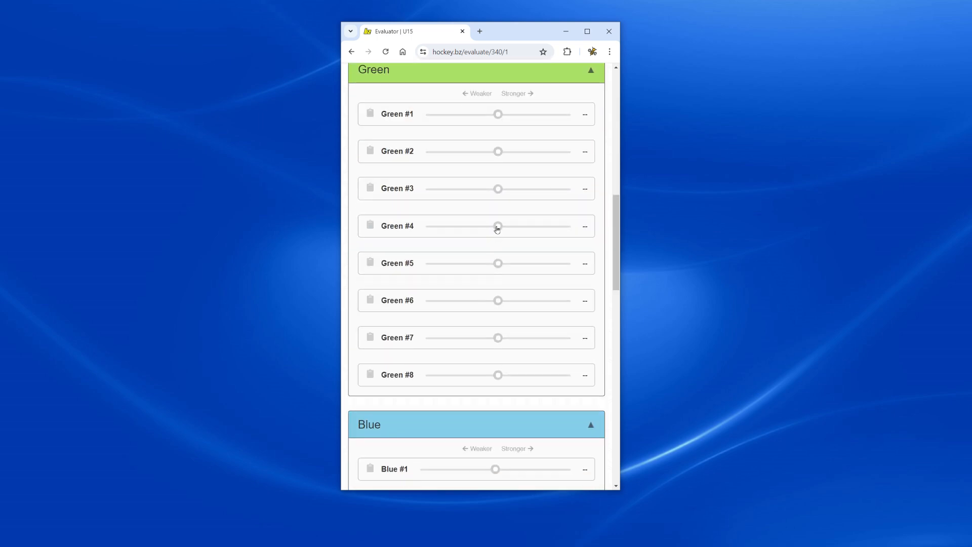
drag(496, 226, 533, 237)
drag(498, 264, 516, 267)
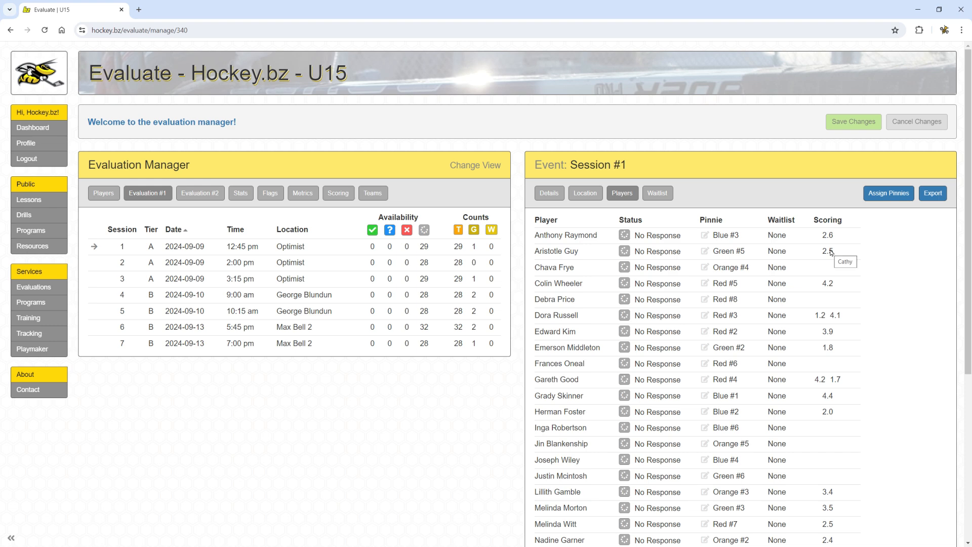
Add a comment 'T' on Green #4, shared with the coordinator, and save it.
mouse_move(835, 318)
mouse_move(835, 383)
scroll(834, 383, down, 4)
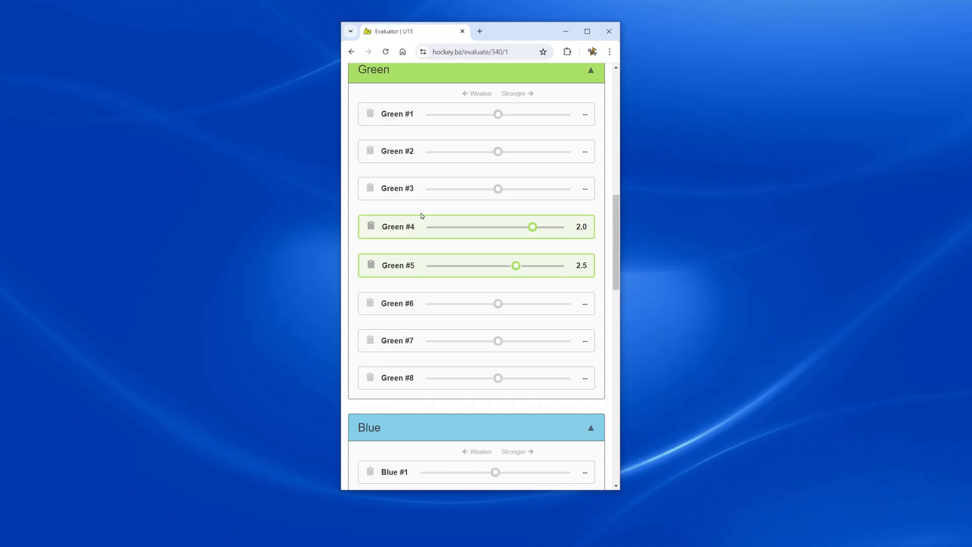
click(371, 226)
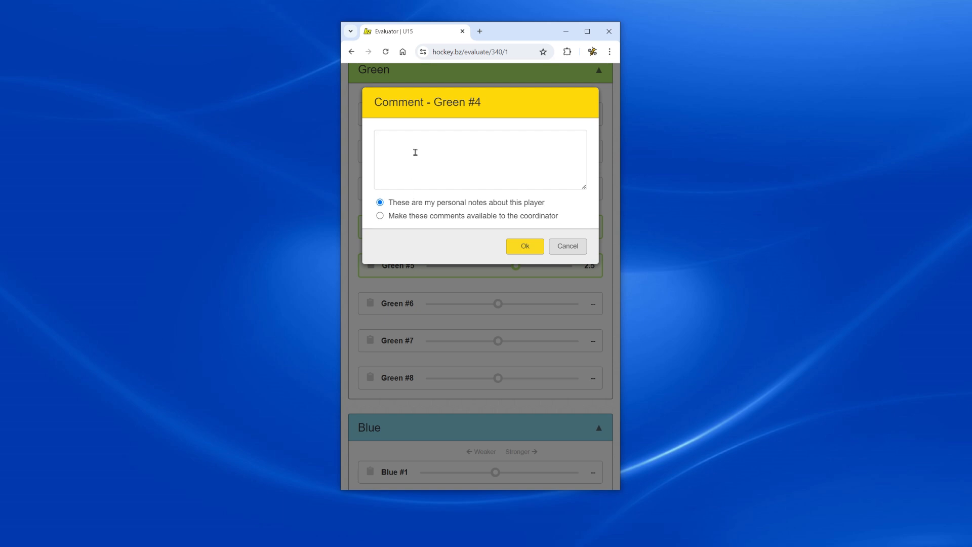
text(Test notes)
click(379, 217)
click(530, 245)
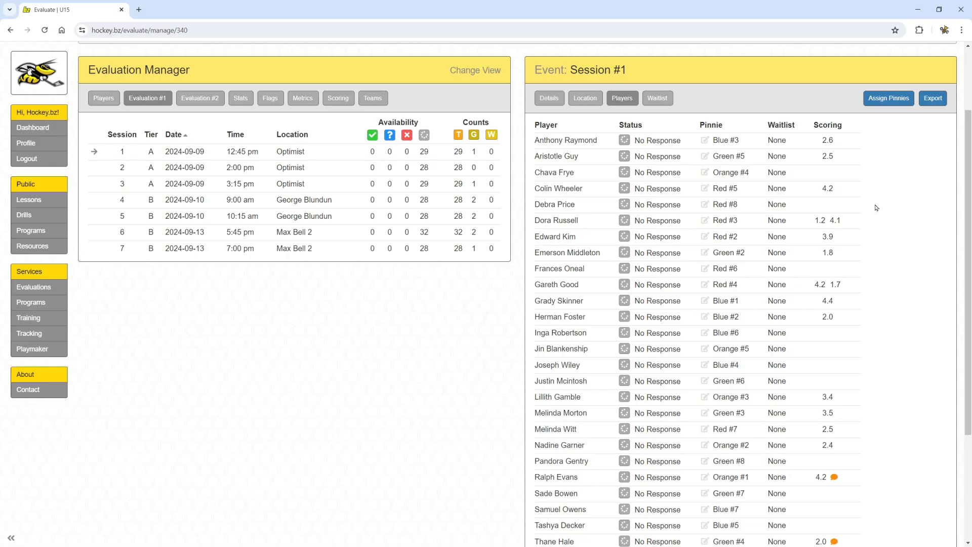
Scroll down to review the updated player list.
scroll(830, 340, down, 3)
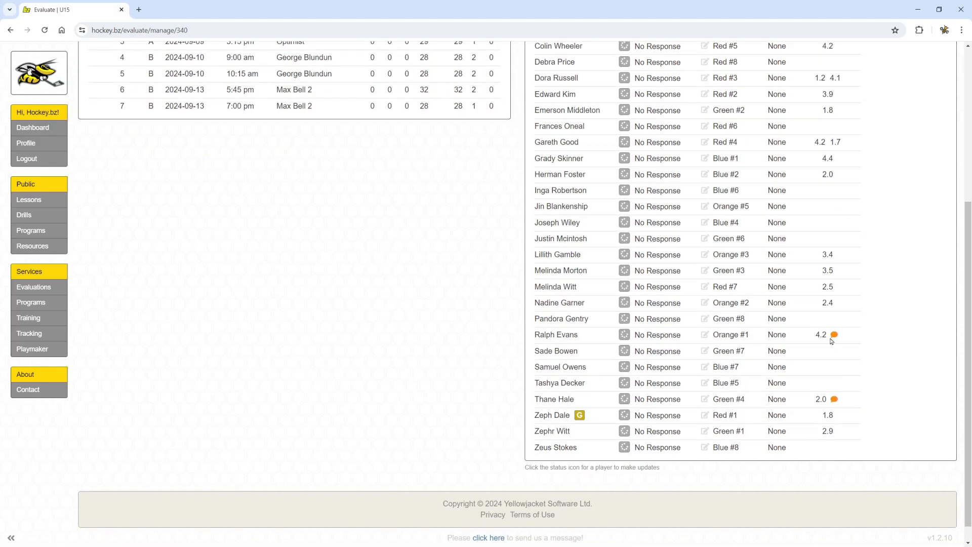
mouse_move(835, 337)
mouse_move(835, 403)
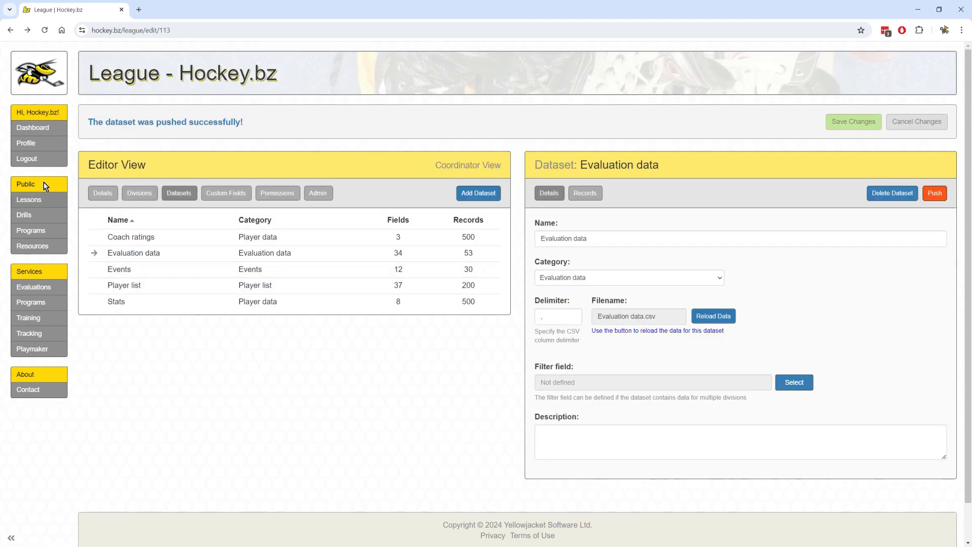
click(131, 193)
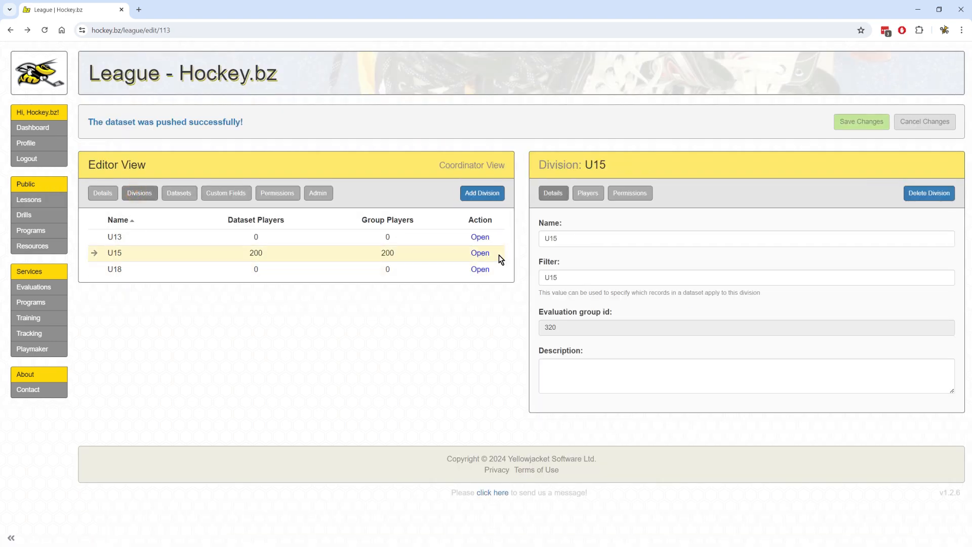
click(483, 256)
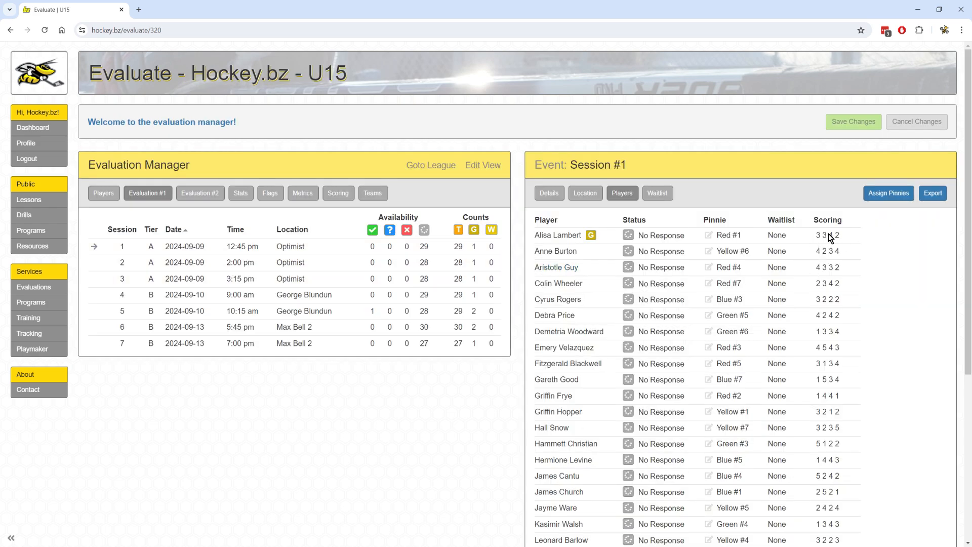
scroll(798, 266, down, 5)
scroll(800, 274, up, 5)
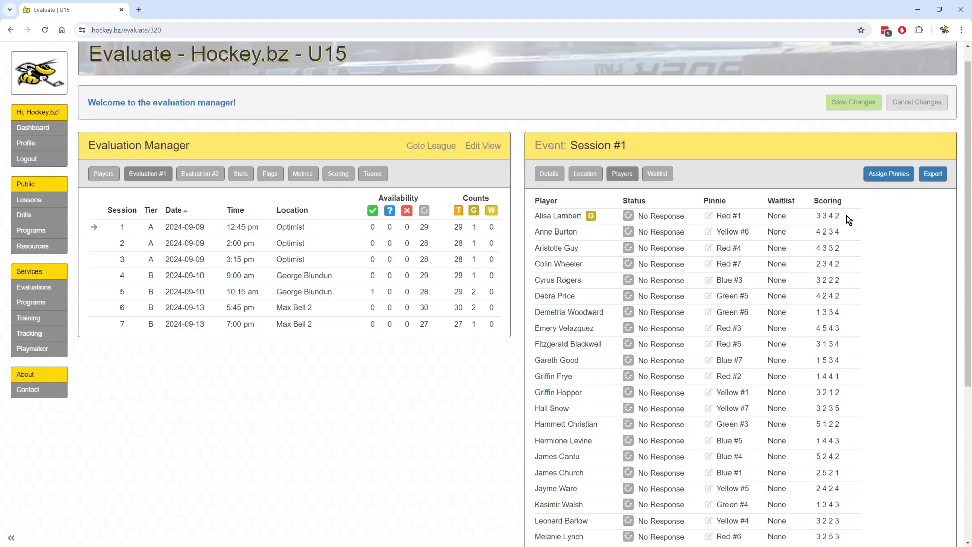
scroll(855, 228, down, 2)
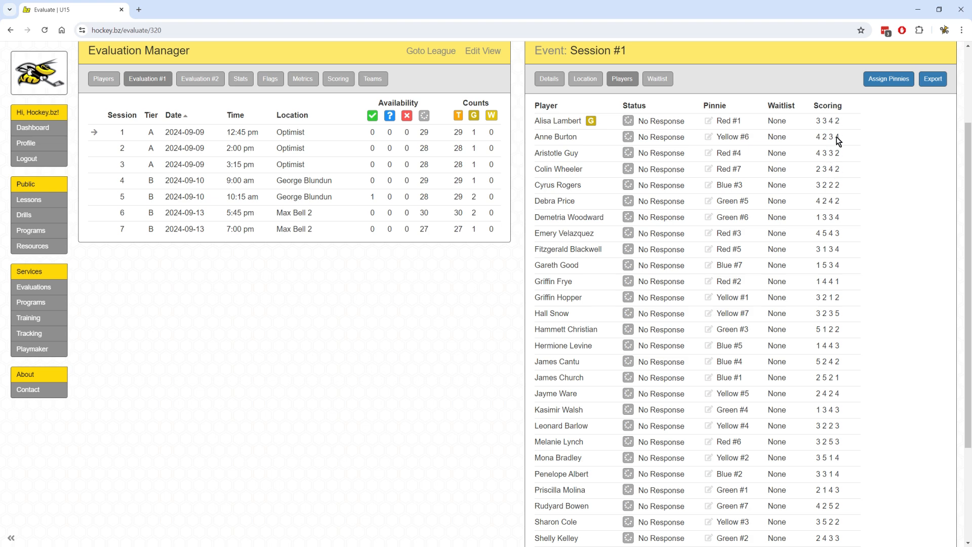
scroll(859, 193, up, 2)
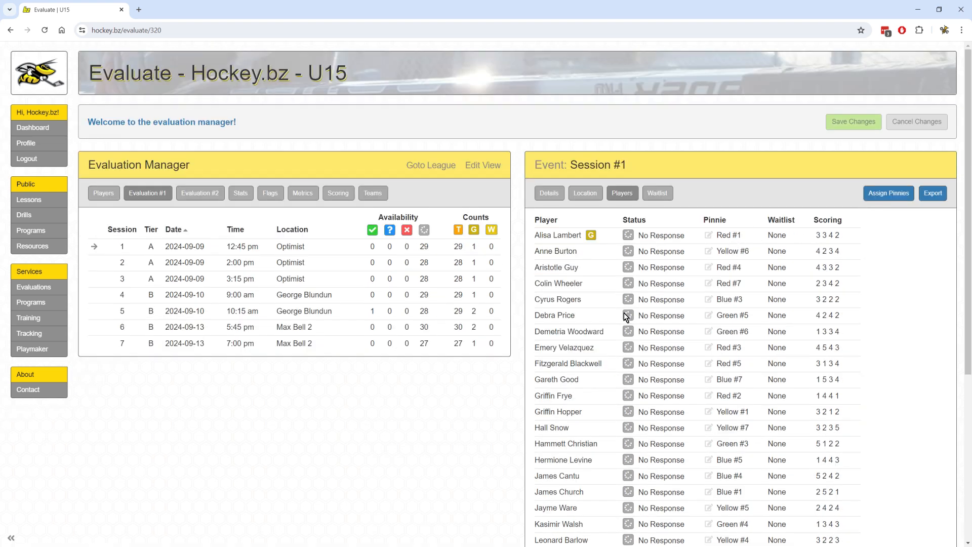
Review the ranked player table on the Scoring tab, then open the U15 division's Manage Team page.
click(338, 195)
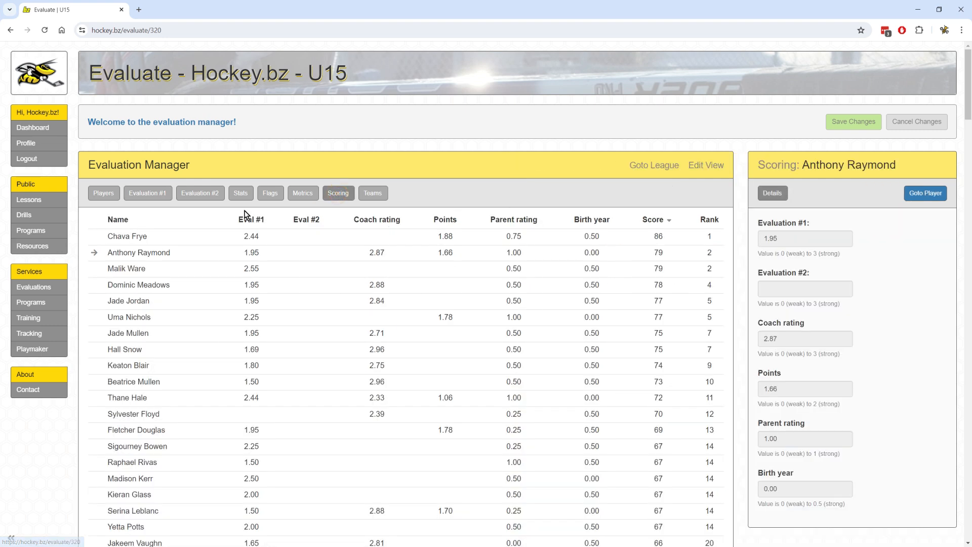
scroll(419, 185, down, 2)
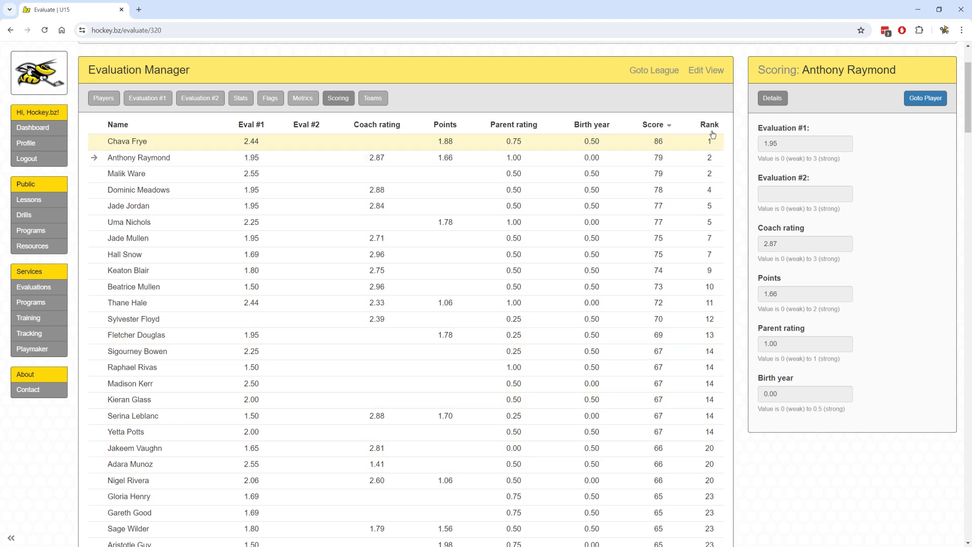
scroll(419, 336, up, 2)
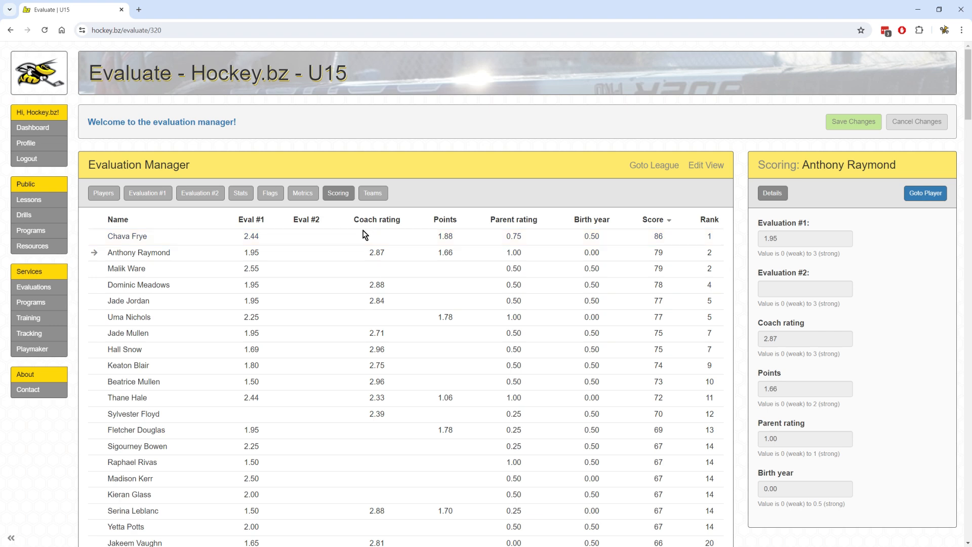
click(707, 165)
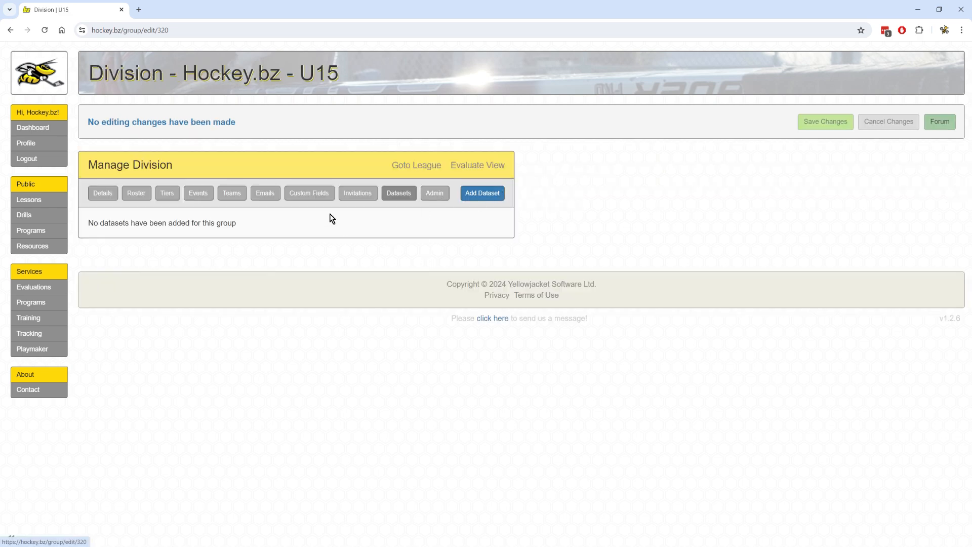
Add an Evaluation teams dataset imported from Evaluation teams - U15.csv and view its 12 records.
click(498, 193)
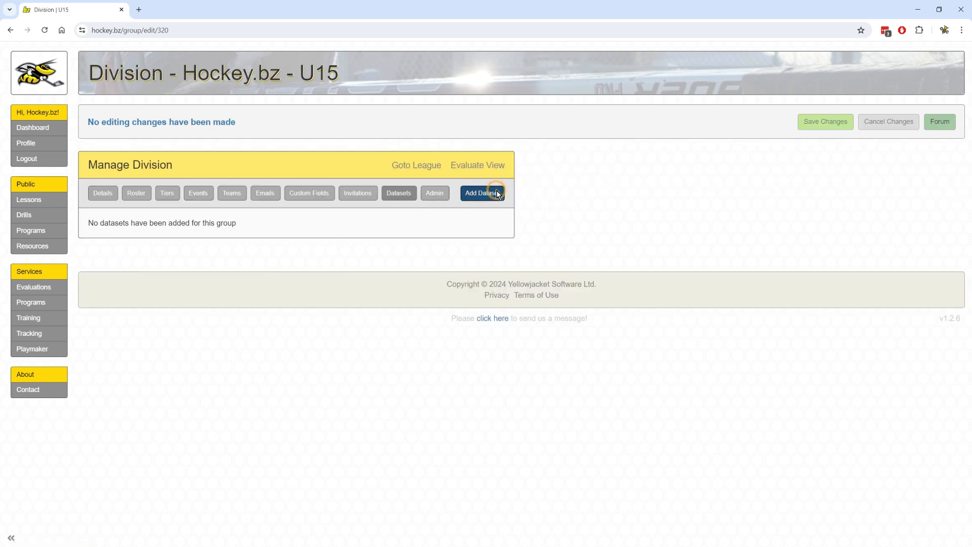
click(576, 280)
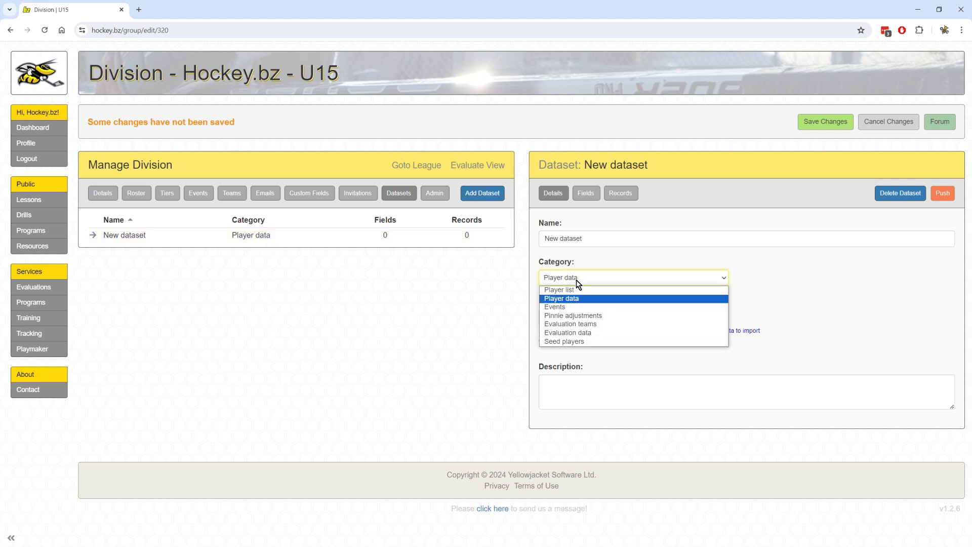
click(593, 324)
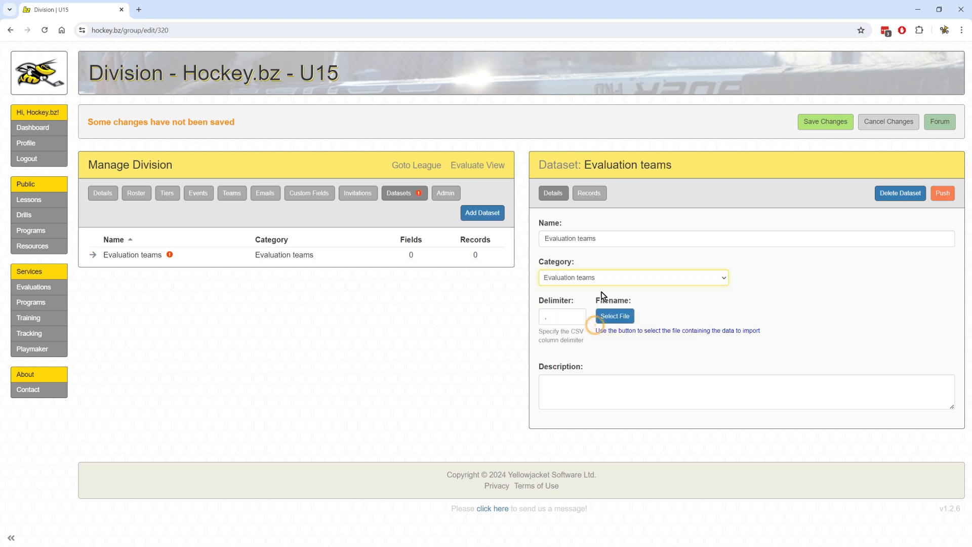
click(613, 316)
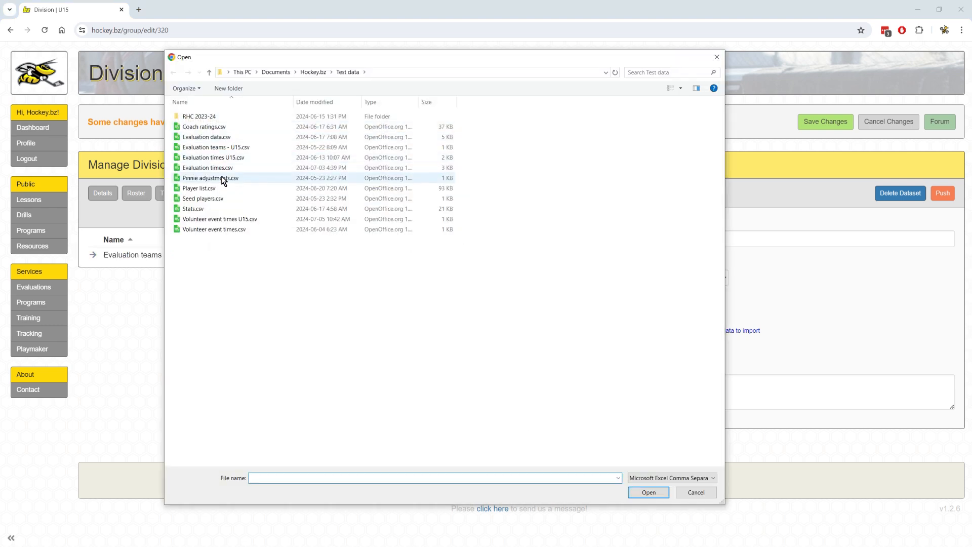
double_click(243, 148)
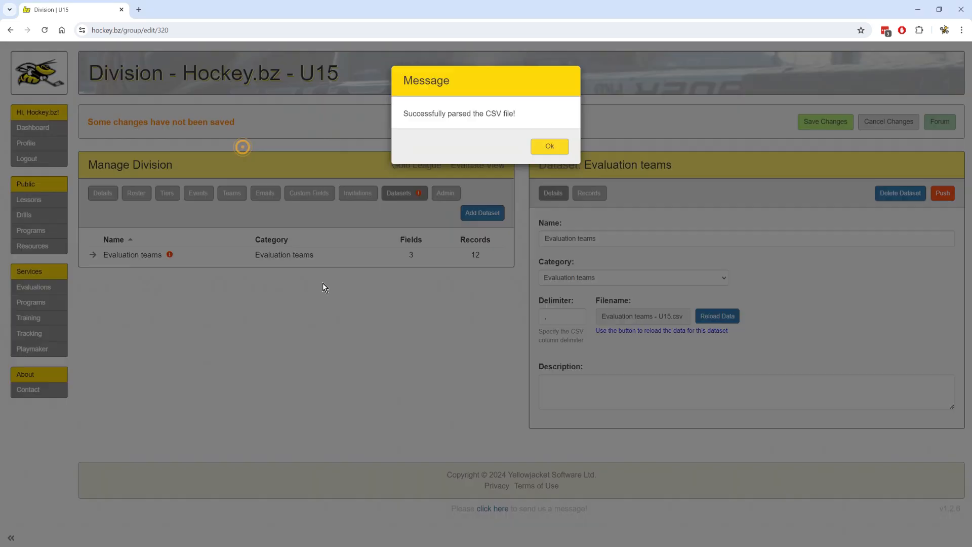
click(549, 146)
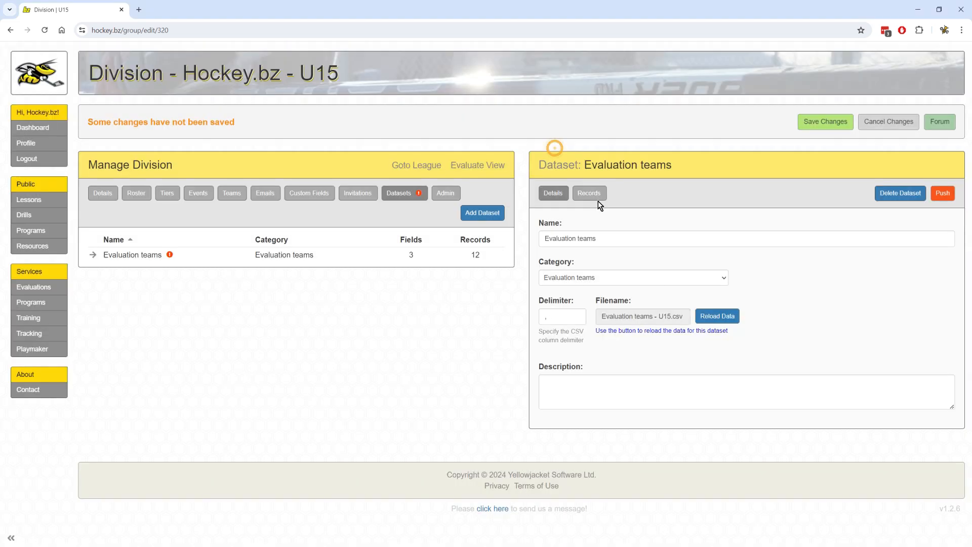
click(589, 192)
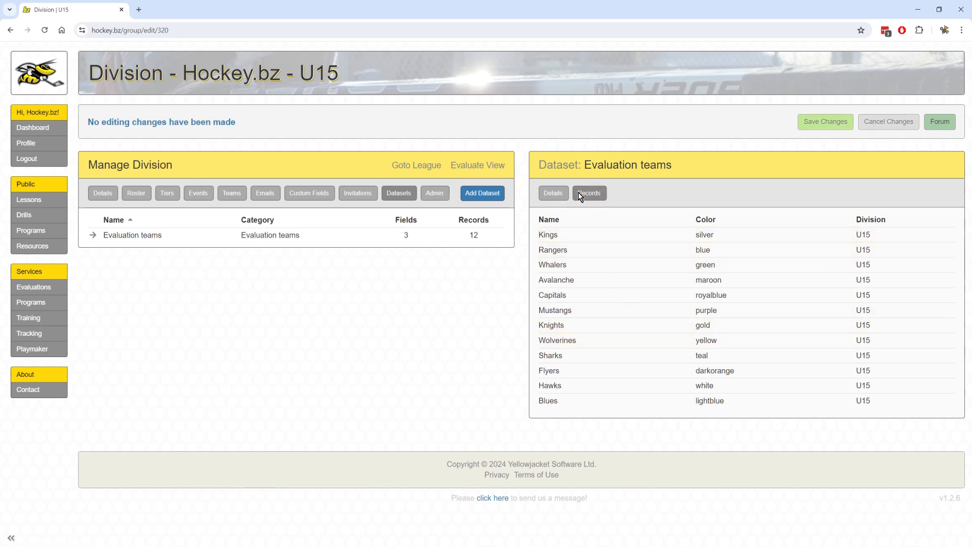
Auto-build the 12 evaluation teams from the Evaluate view, confirming the rebuild.
click(481, 168)
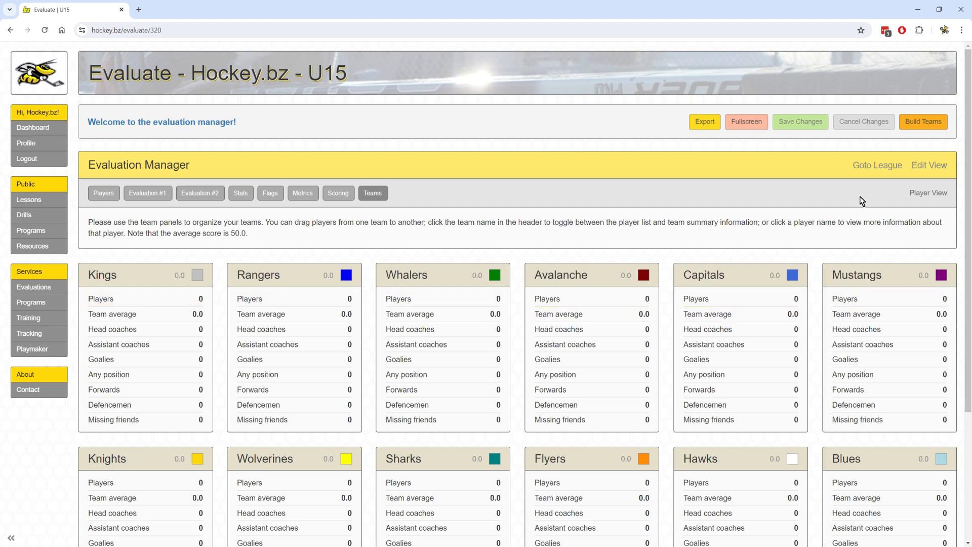
click(924, 122)
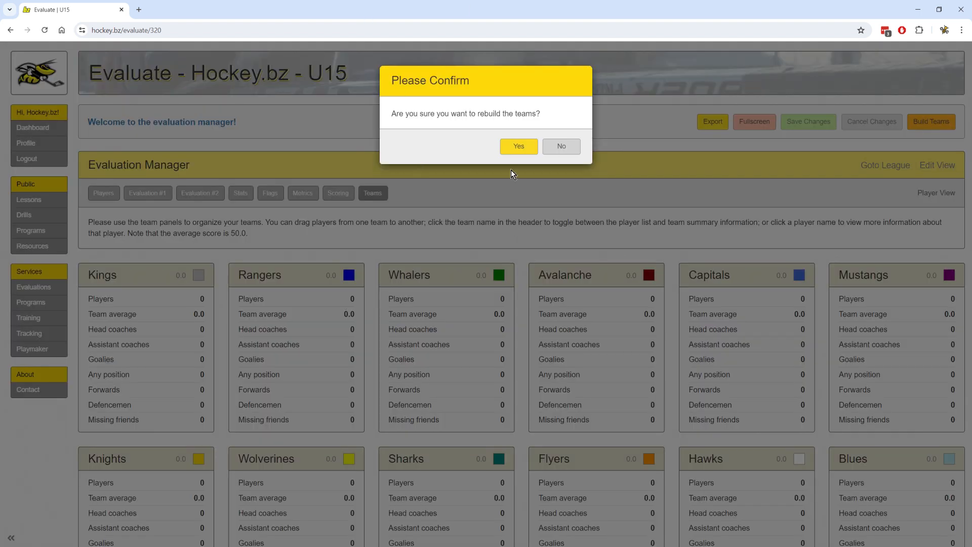
click(519, 146)
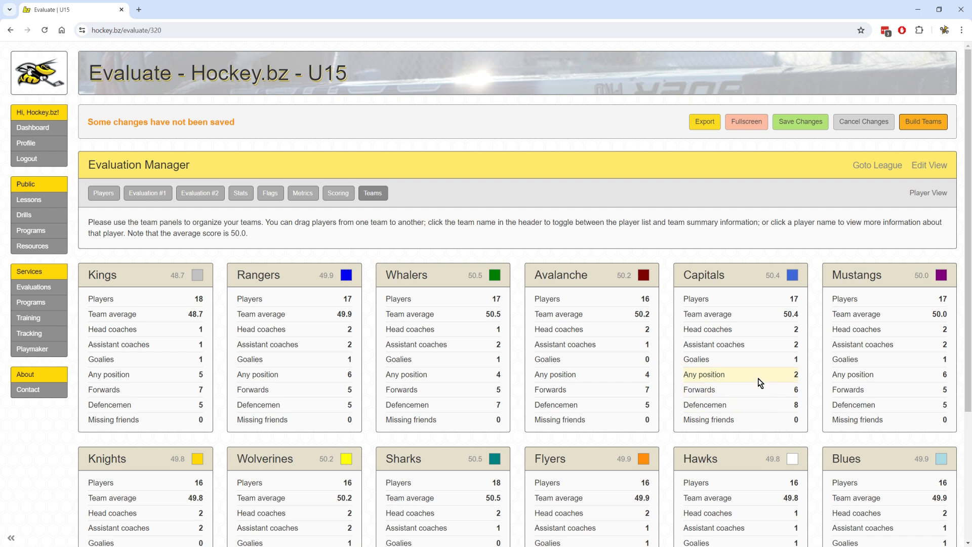
scroll(817, 364, down, 2)
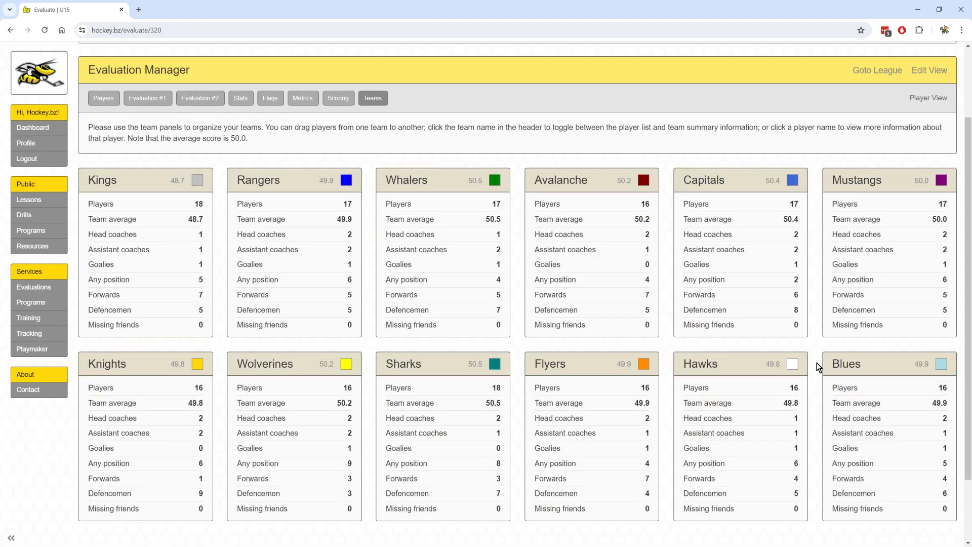
scroll(816, 363, up, 2)
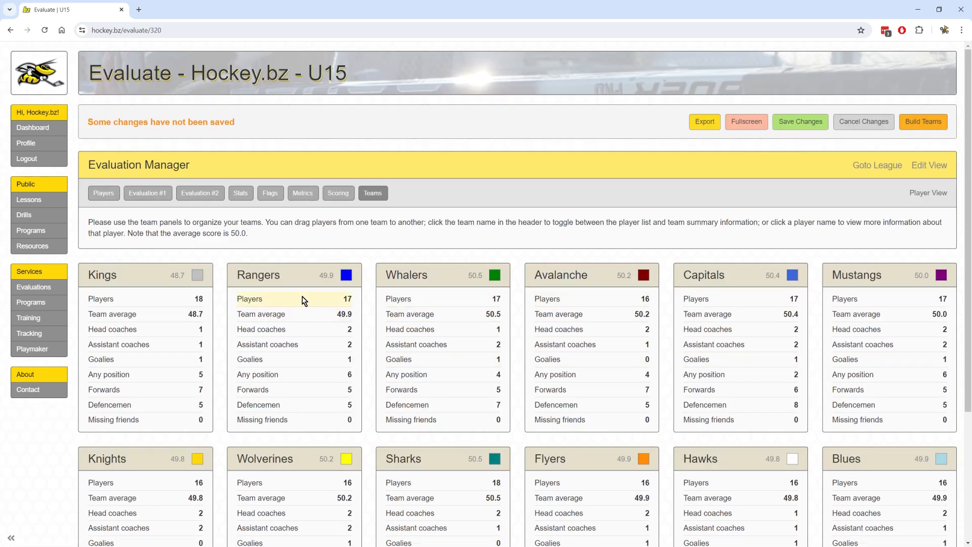
Switch the team panels to Player View, toggle Rangers' summary and back, and browse the rosters.
click(926, 196)
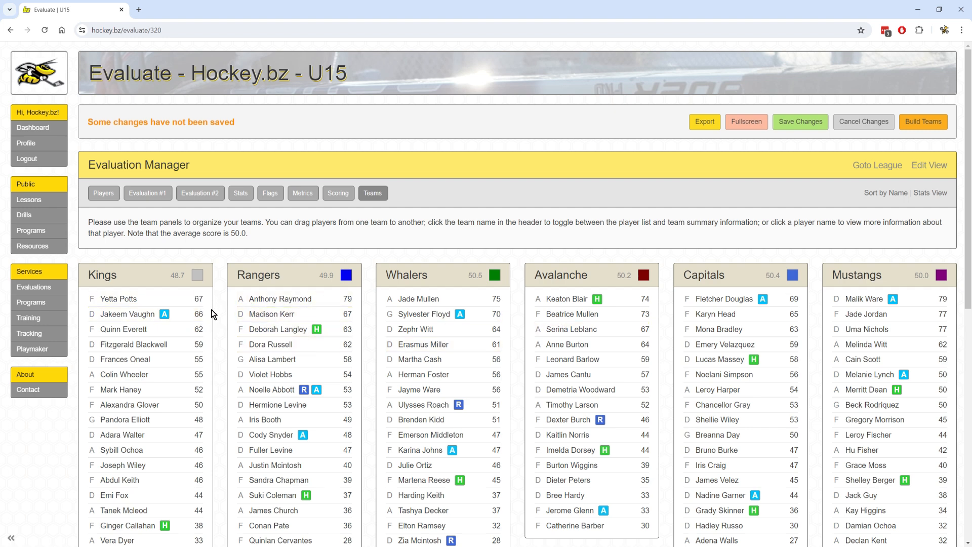
click(268, 277)
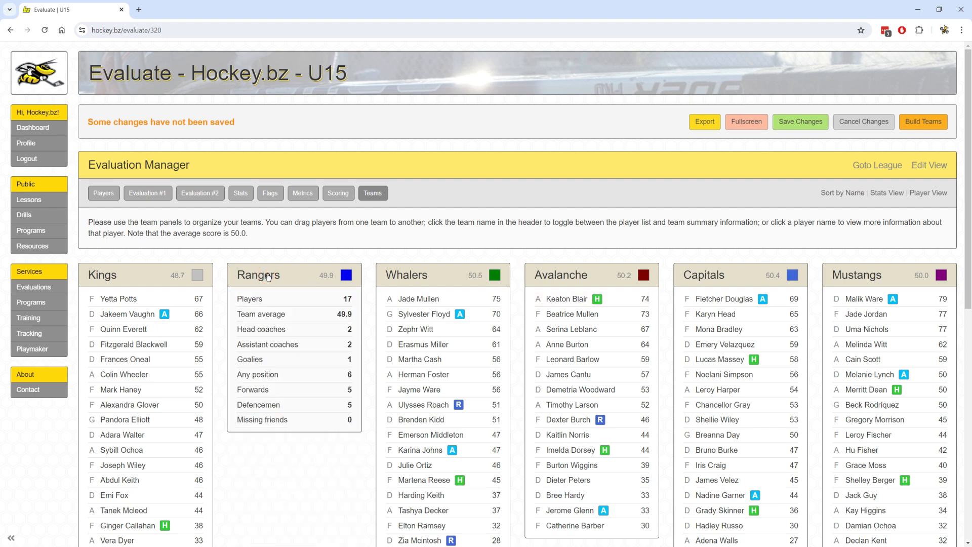
click(268, 277)
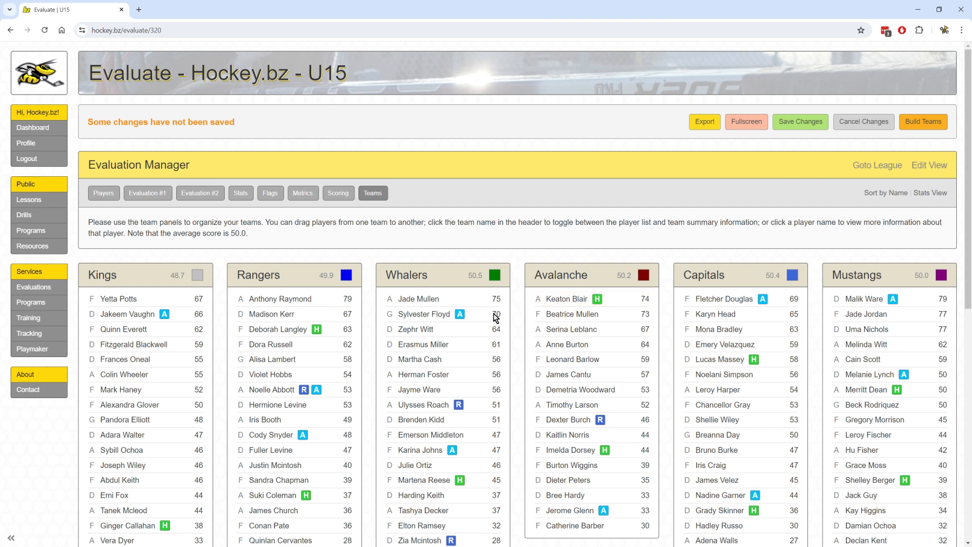
scroll(281, 319, down, 3)
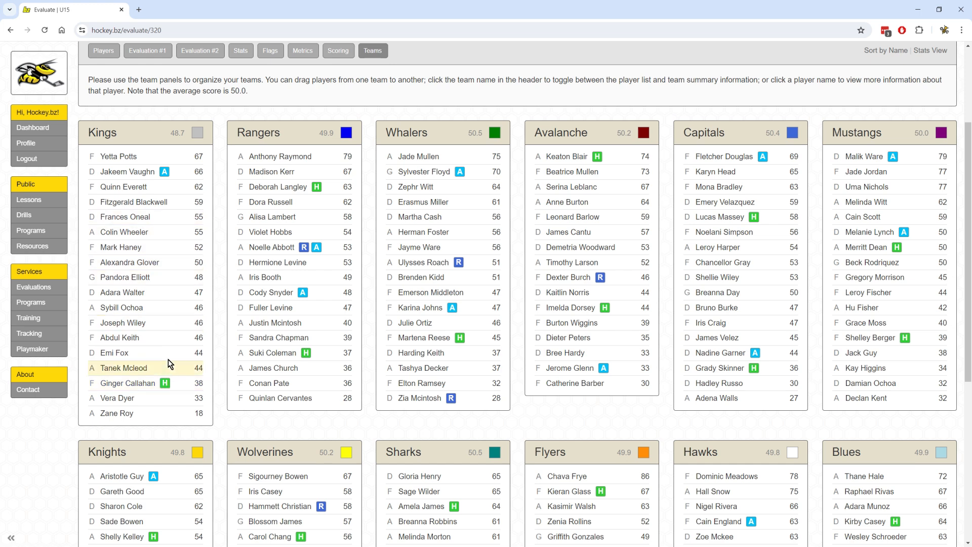
mouse_move(164, 174)
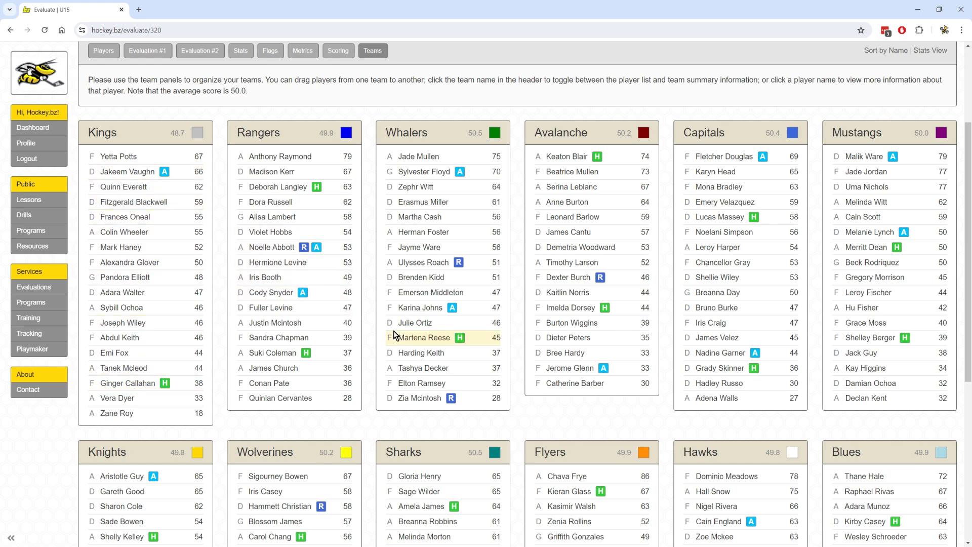
scroll(393, 331, down, 1)
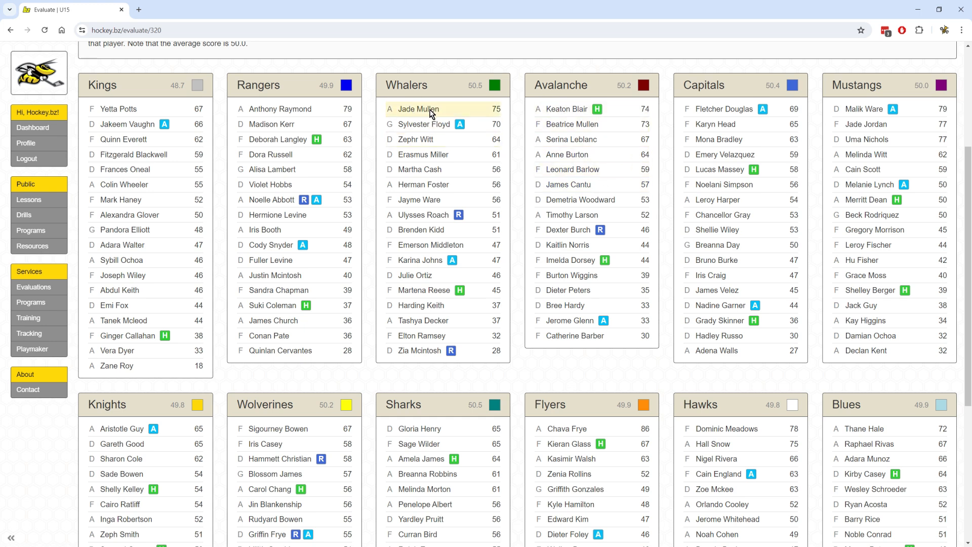
Move players between the Whalers and Avalanche rosters, including an Avalanche forward onto Whalers.
drag(427, 108, 547, 104)
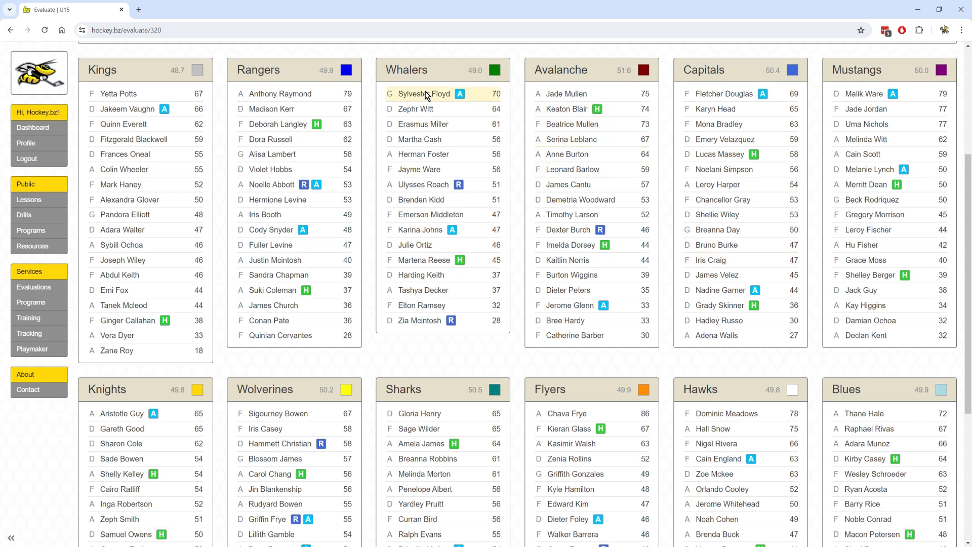
drag(416, 101, 561, 130)
scroll(502, 169, up, 3)
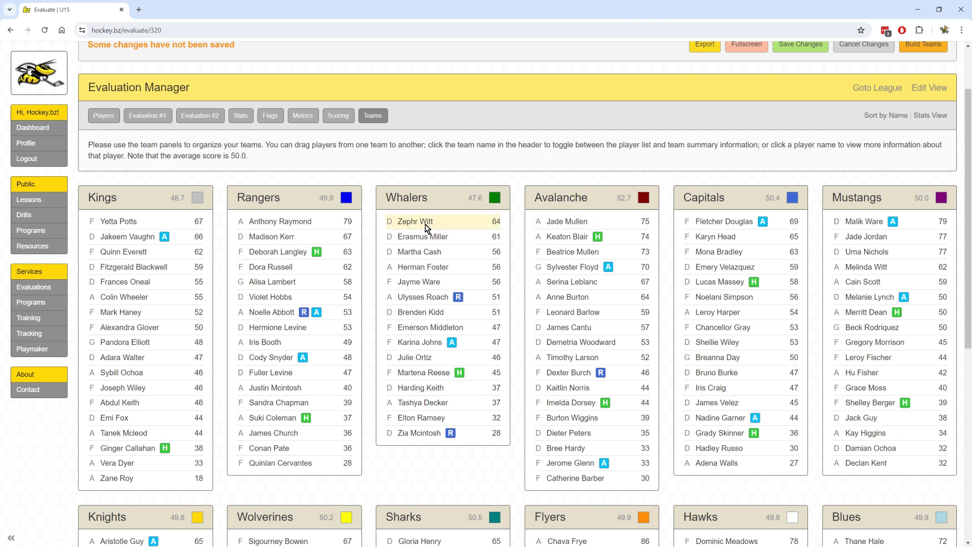
drag(426, 223, 547, 222)
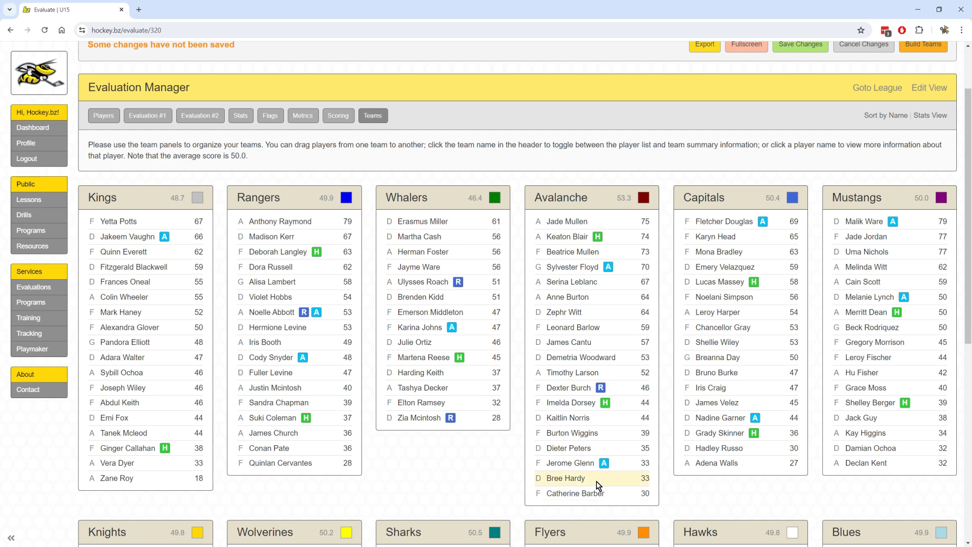
drag(577, 489, 453, 399)
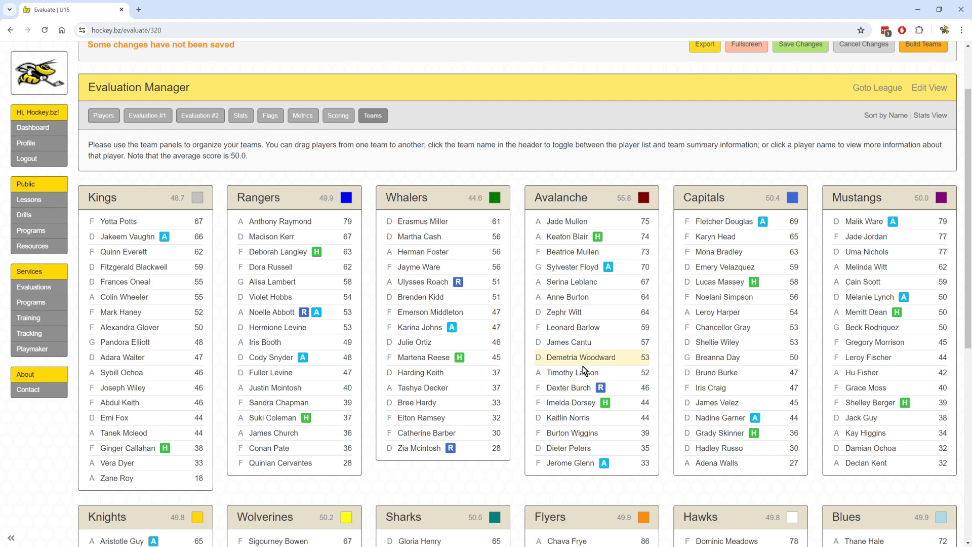
Swap two Avalanche players, including a defenceman, for two Capitals forwards.
drag(577, 299, 731, 294)
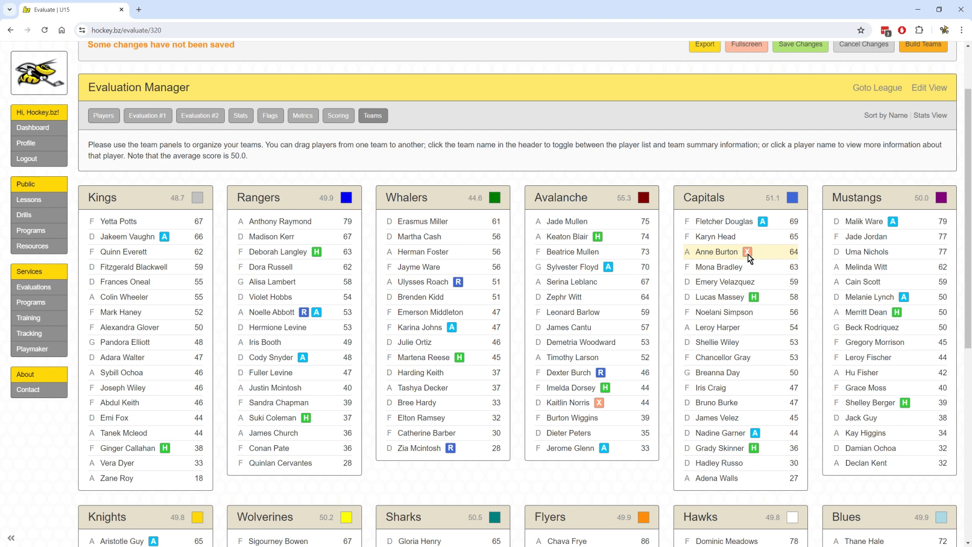
mouse_move(750, 259)
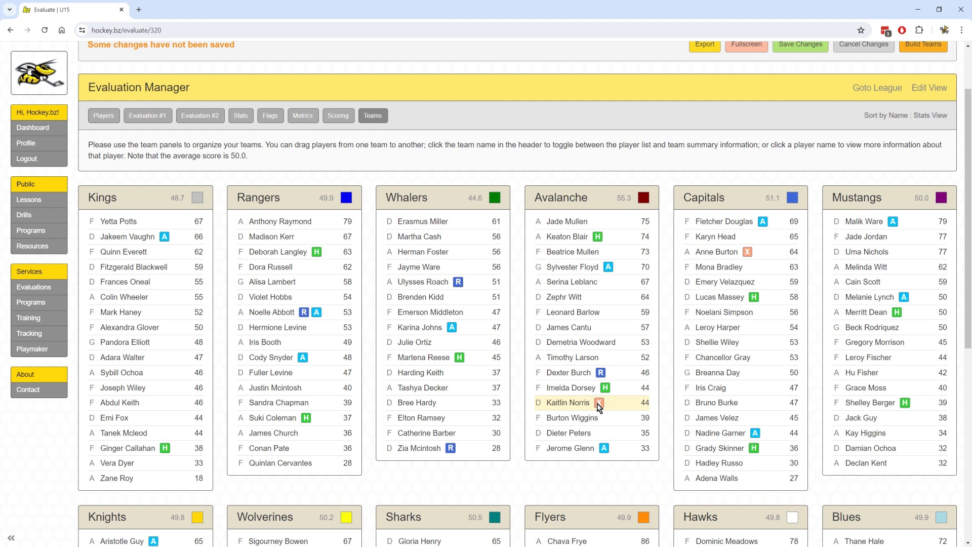
mouse_move(597, 403)
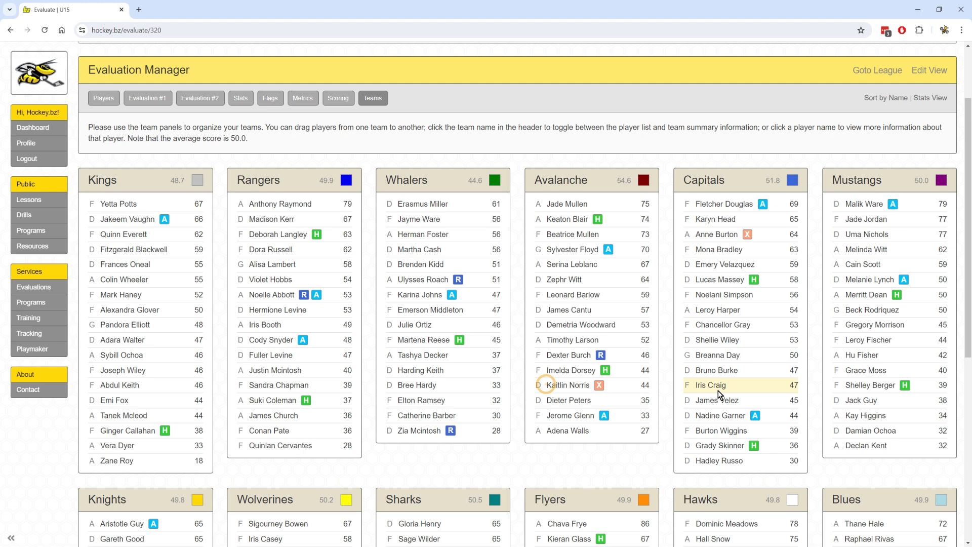
drag(569, 385, 760, 375)
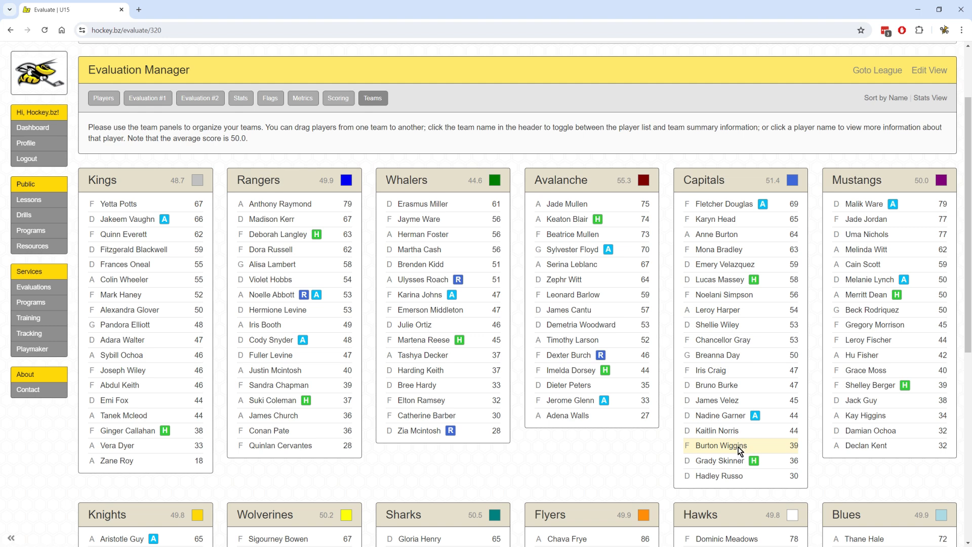
drag(739, 449, 618, 382)
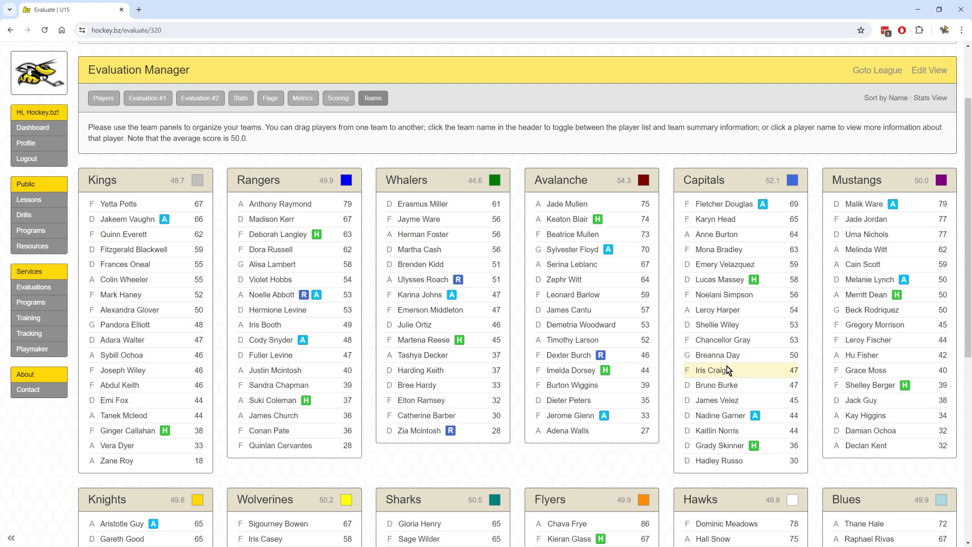
drag(727, 370, 613, 354)
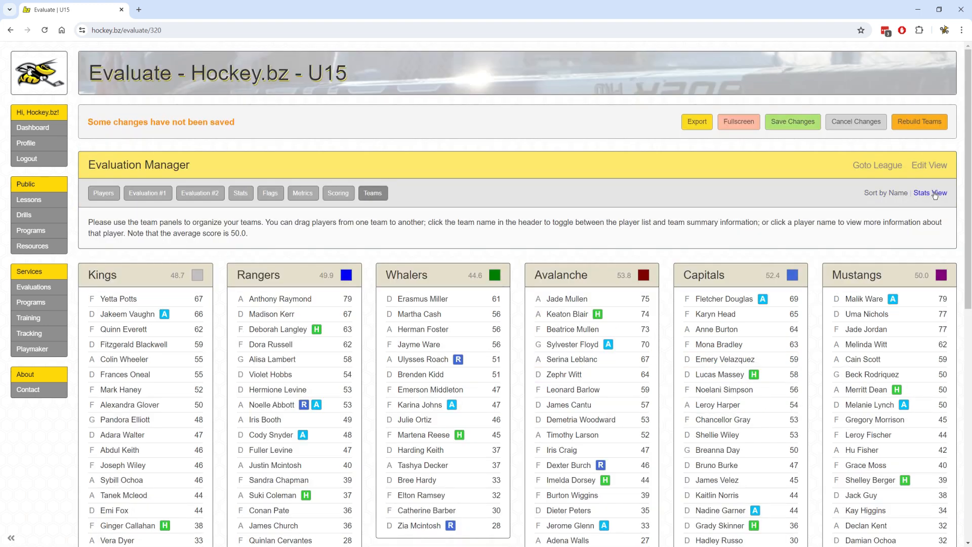
Switch the team panels to summary statistics and look over the Stats and Flags settings.
click(930, 193)
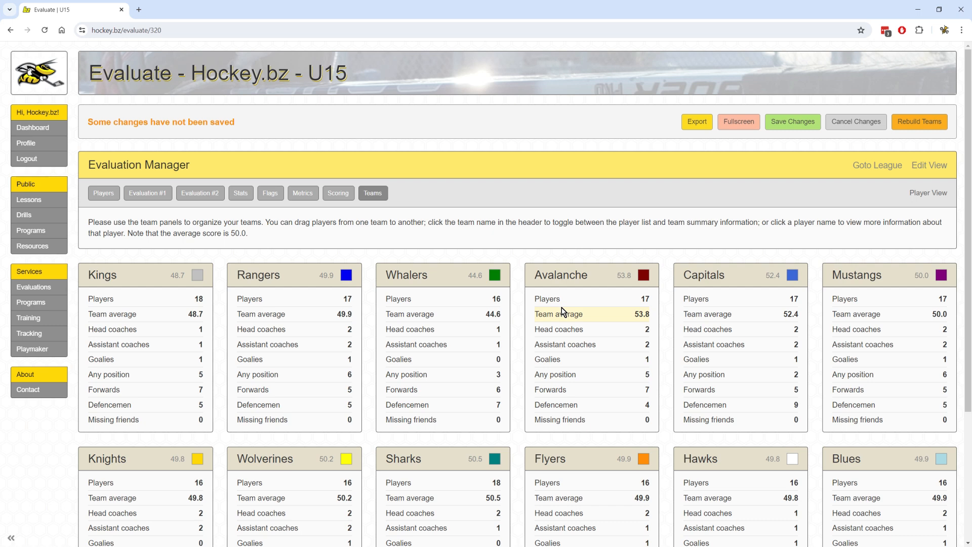
click(240, 197)
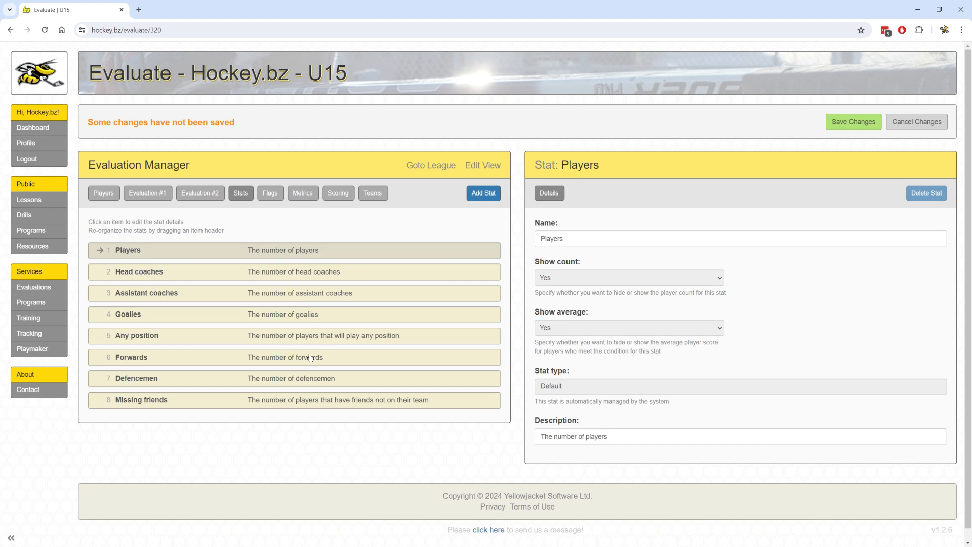
click(372, 196)
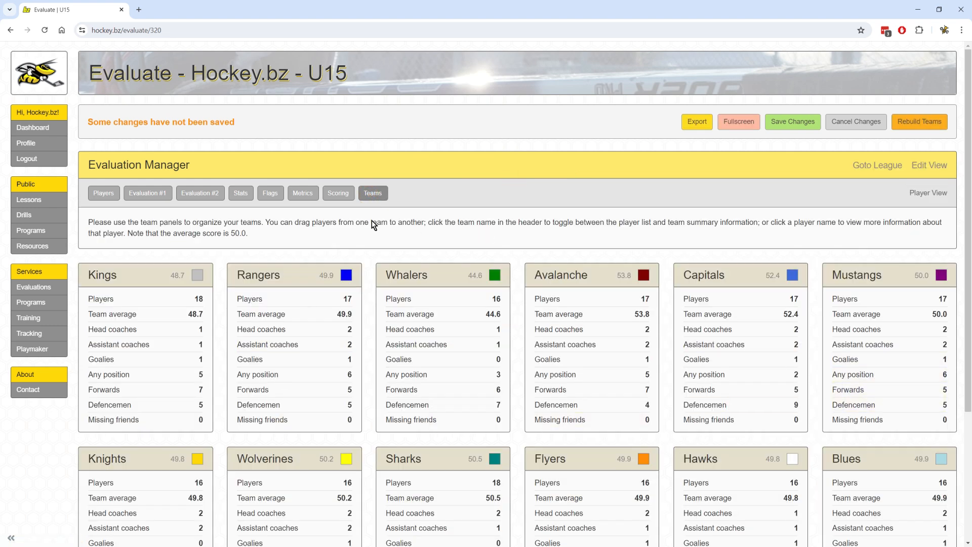
click(271, 195)
Set Show average to Yes for the Forwards and Defencemen stats, then review the team panels.
click(240, 193)
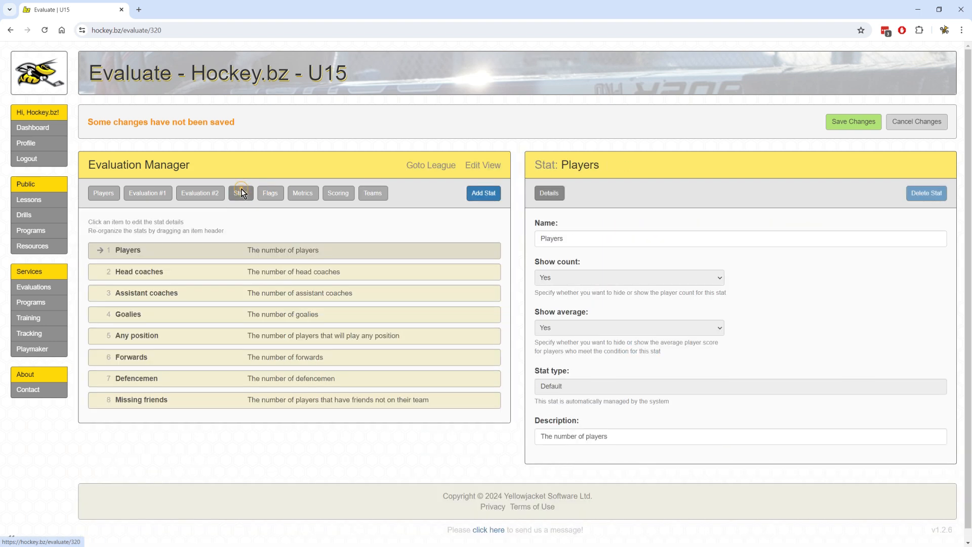
click(328, 363)
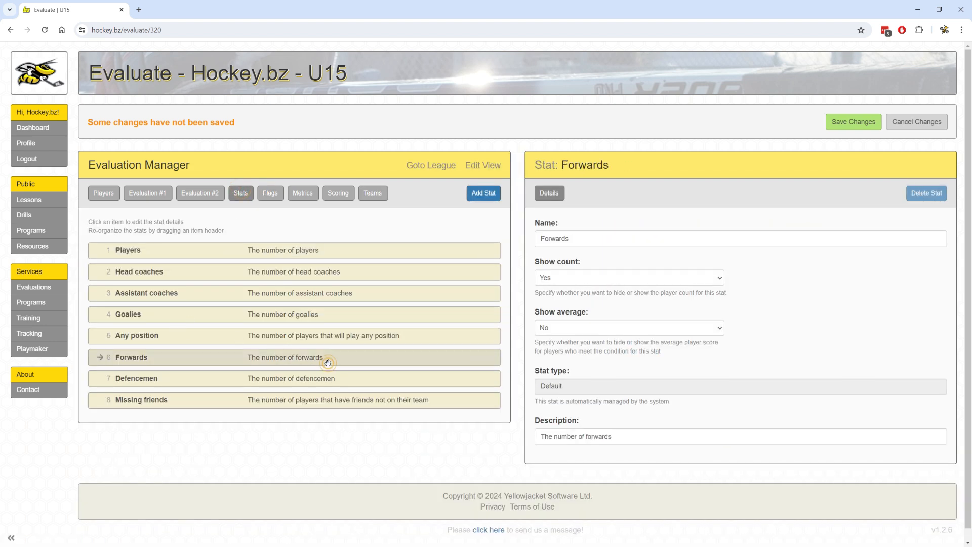
click(592, 329)
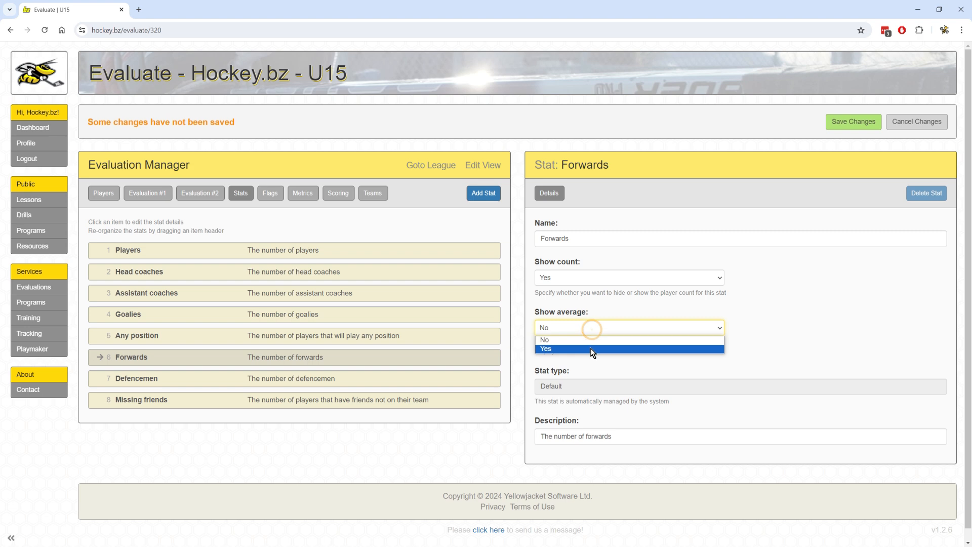
click(590, 348)
click(187, 386)
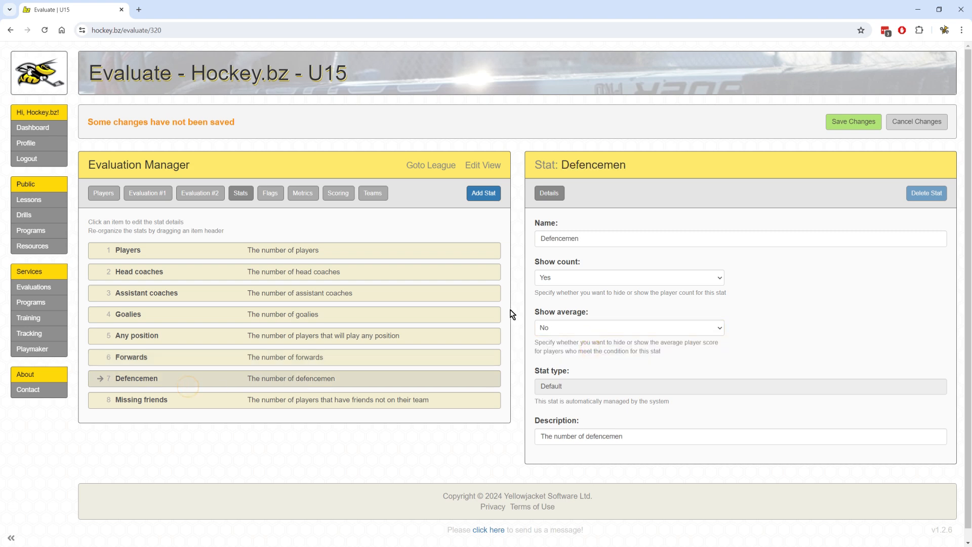
click(580, 327)
click(578, 348)
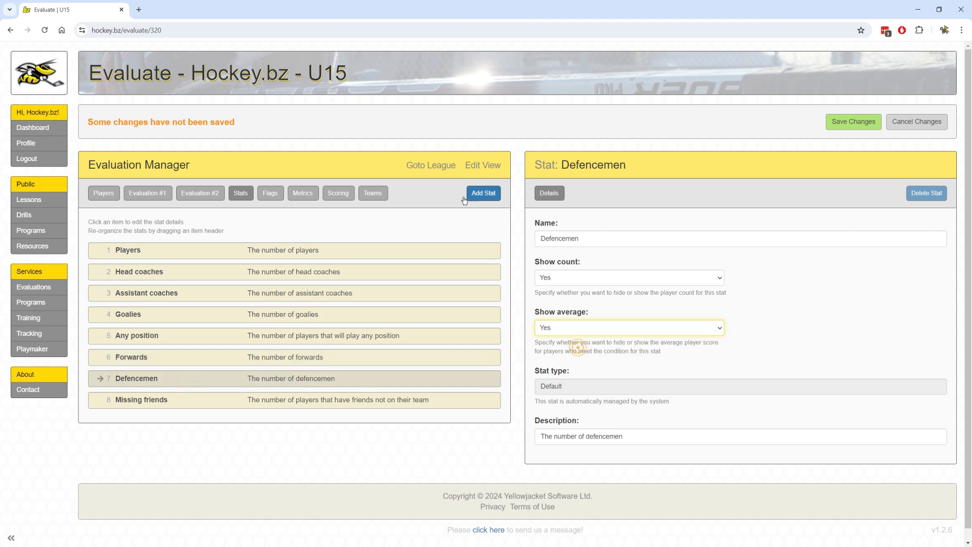
click(371, 194)
scroll(228, 350, down, 2)
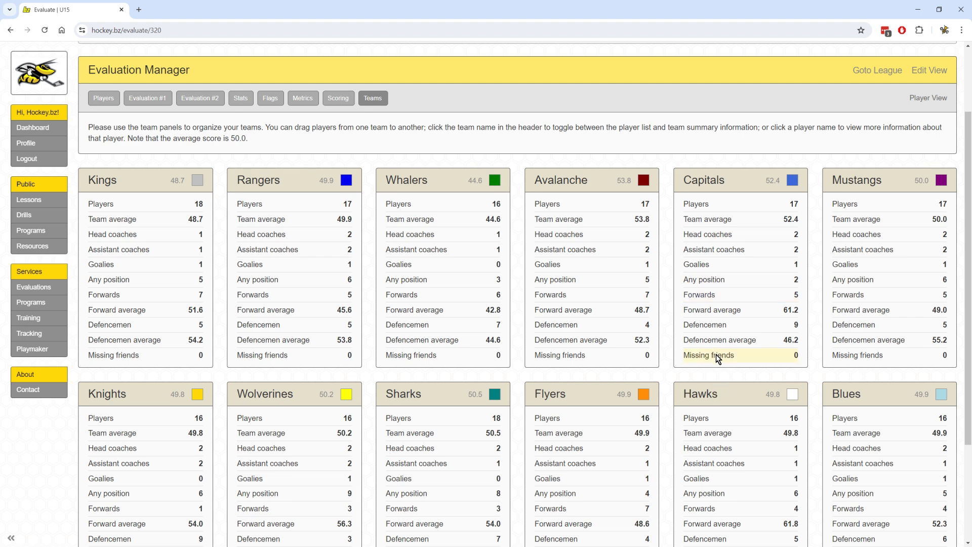
Add a PIM team stat with compare value Greater than 20 and check it on the team panels.
click(240, 101)
click(471, 182)
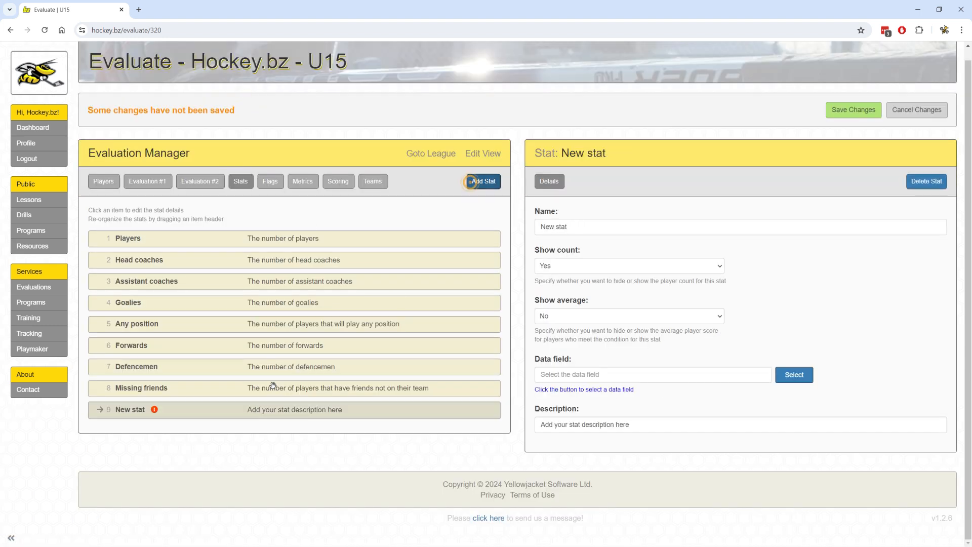
click(794, 374)
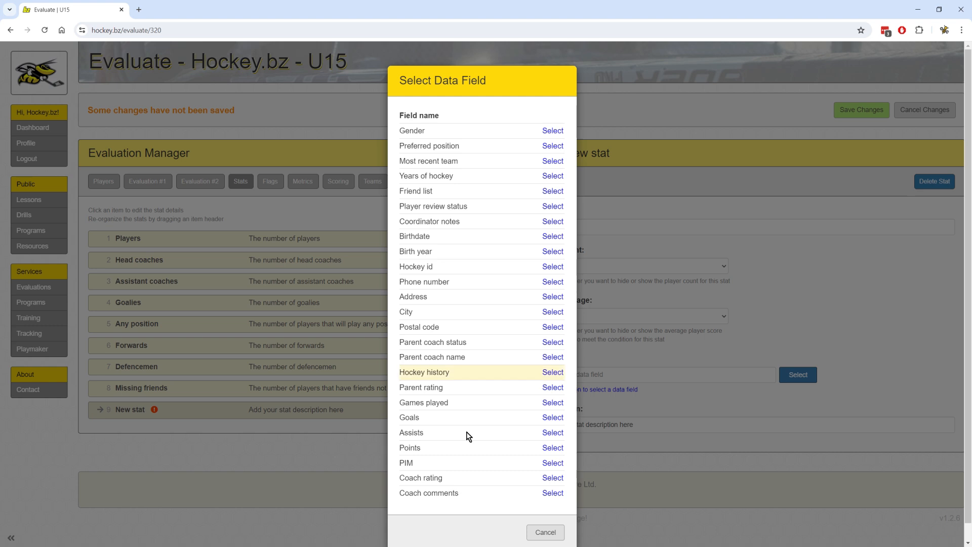
click(557, 467)
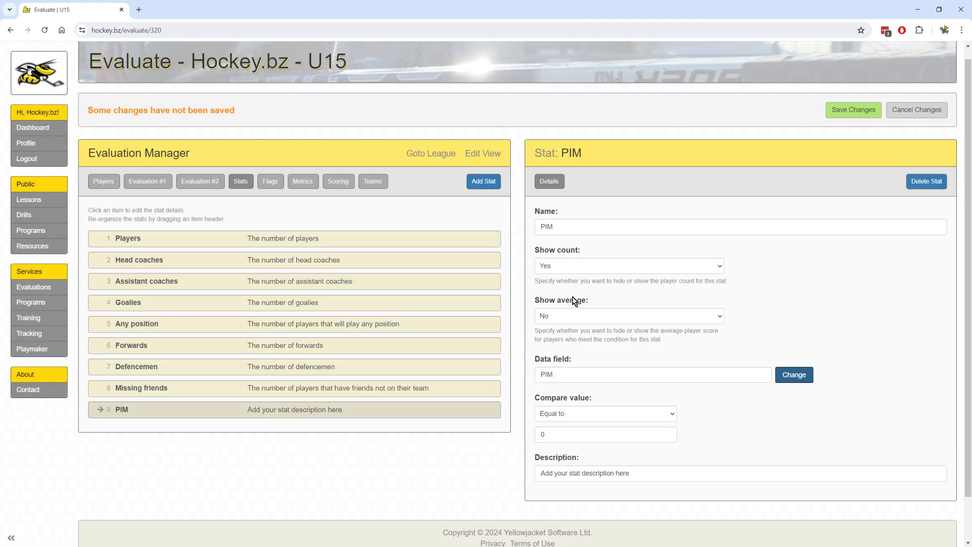
click(585, 417)
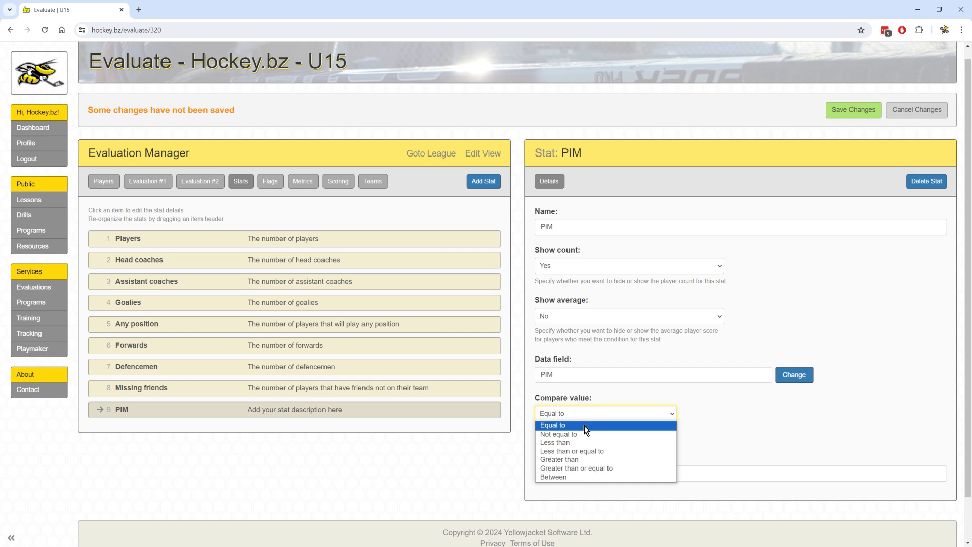
click(587, 458)
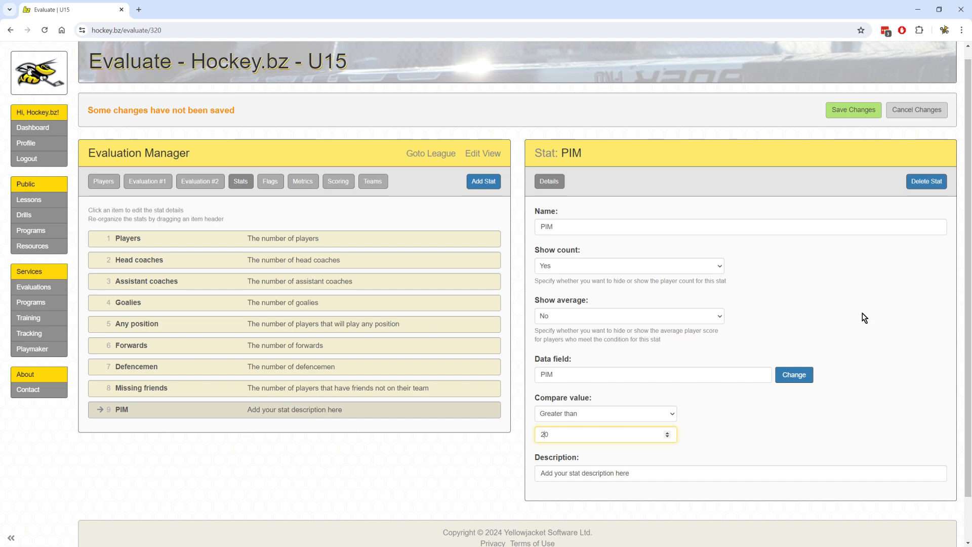
click(379, 184)
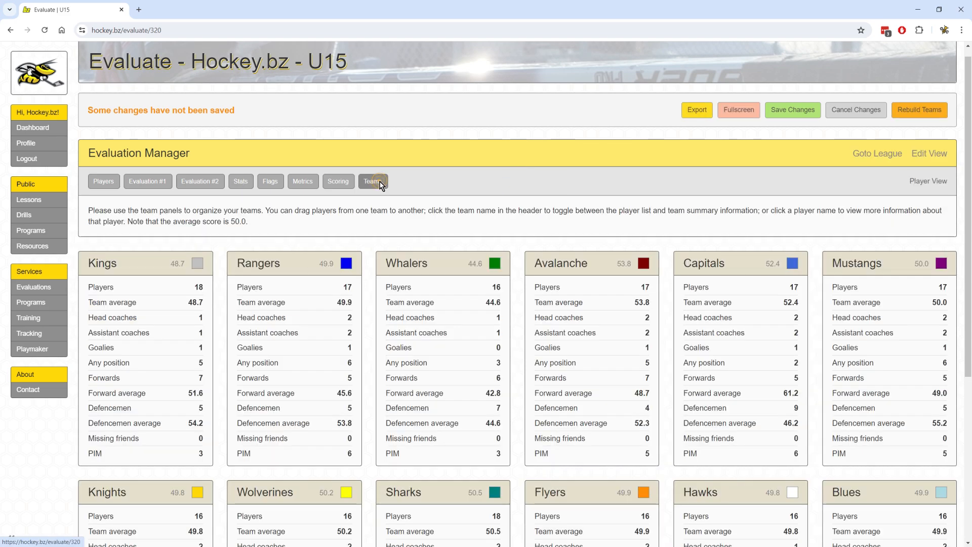
scroll(790, 369, down, 5)
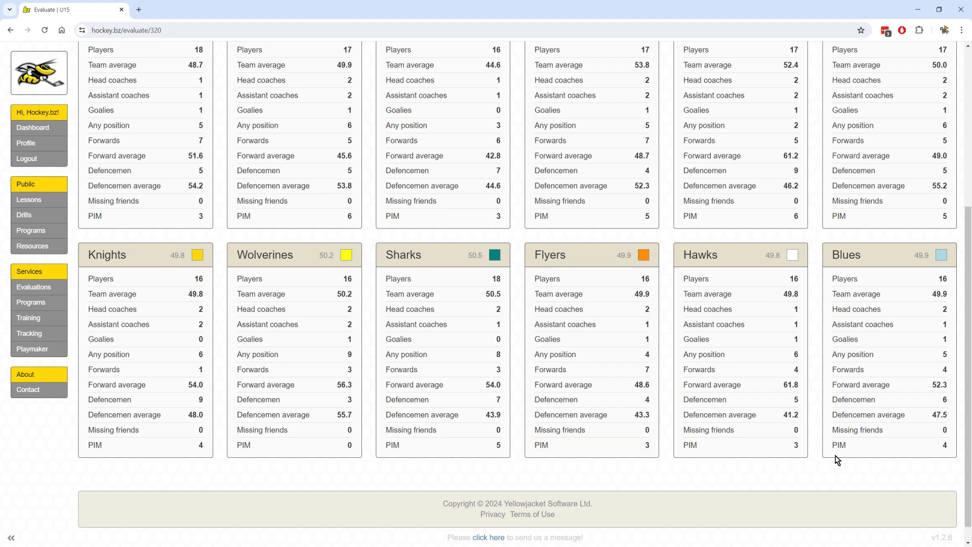
scroll(449, 191, up, 3)
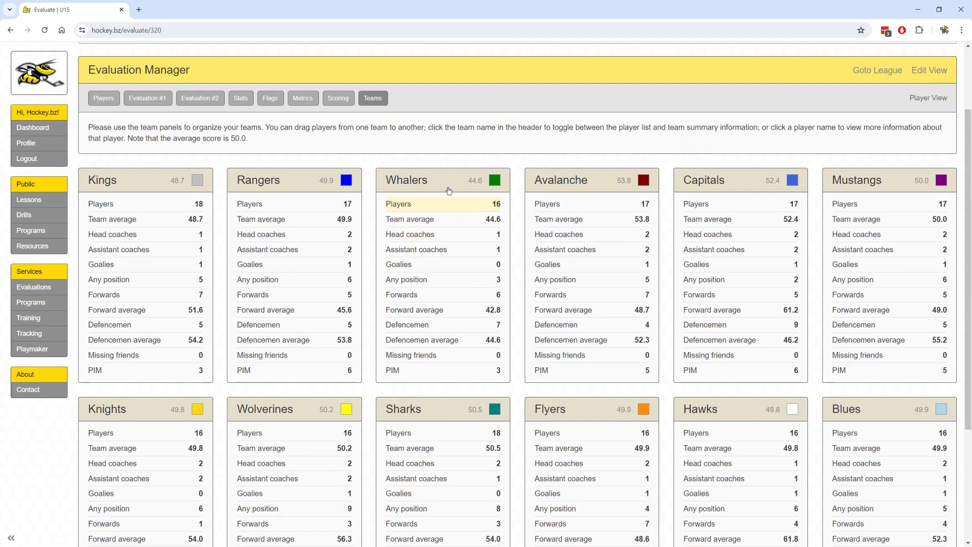
Create a new flag in the flag settings and set its type to Team.
click(270, 98)
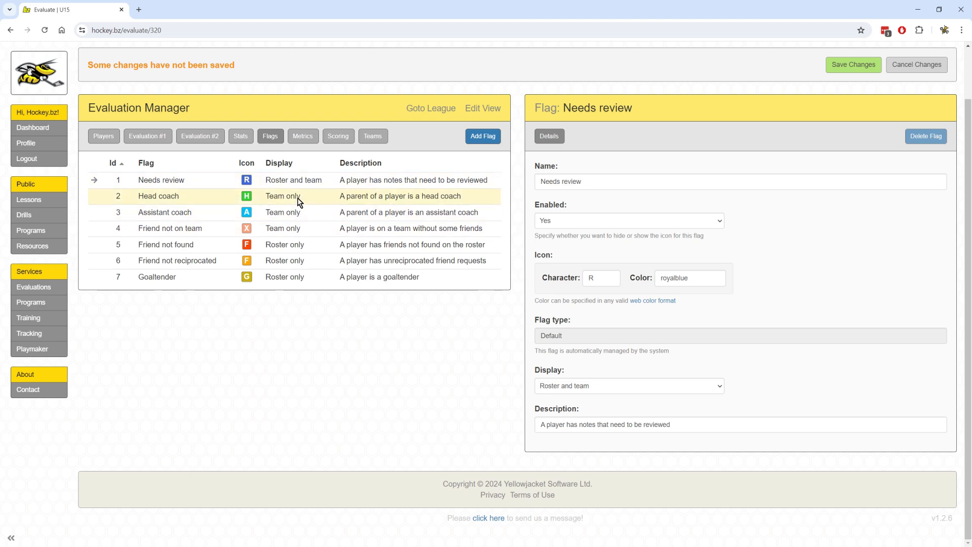
click(483, 136)
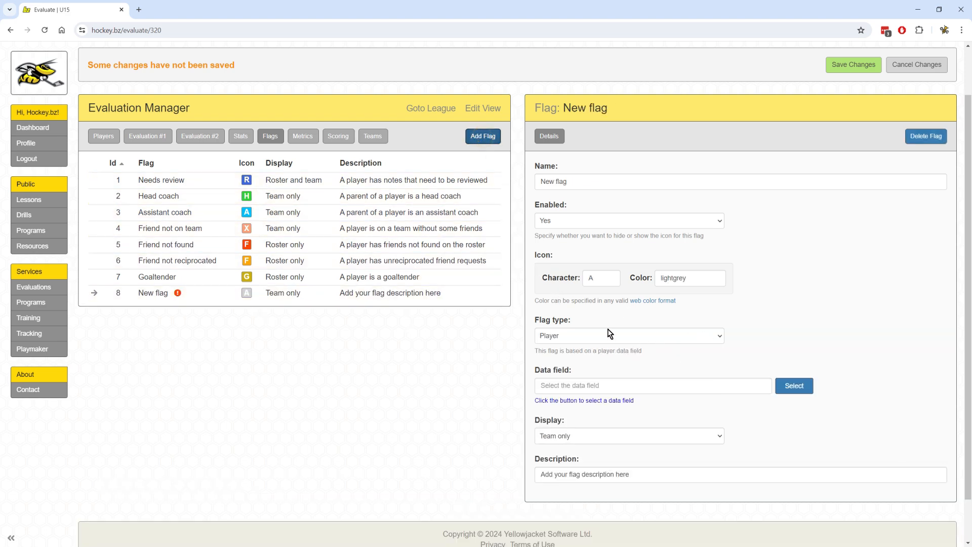
click(794, 385)
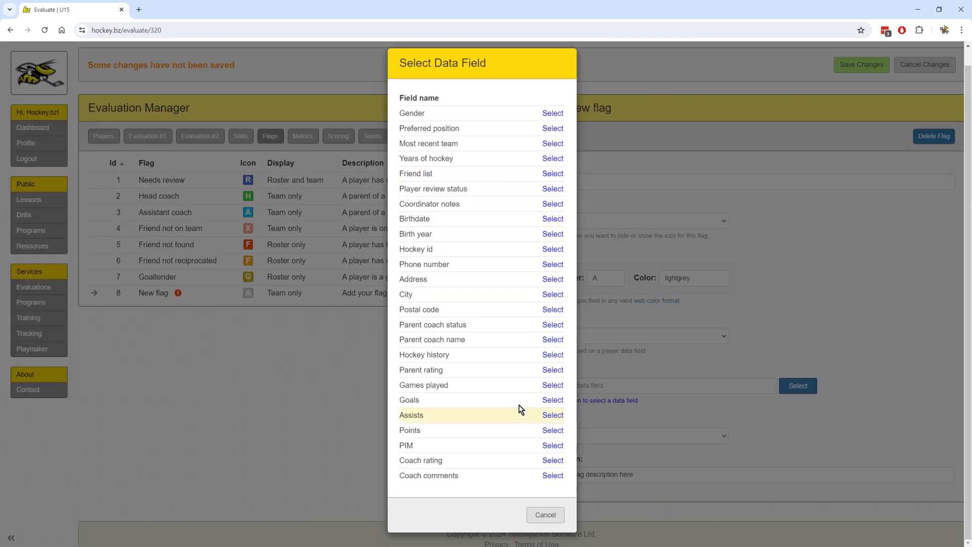
click(549, 514)
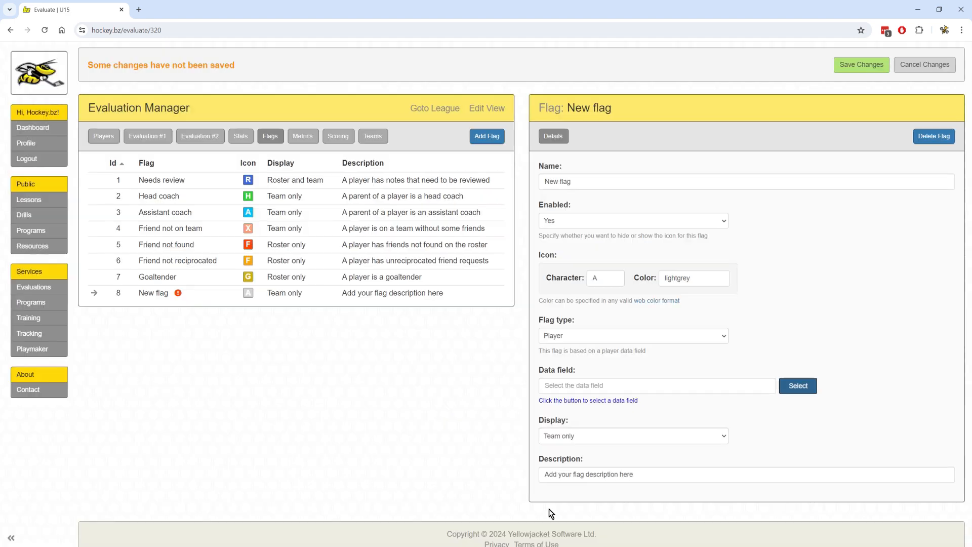
click(584, 334)
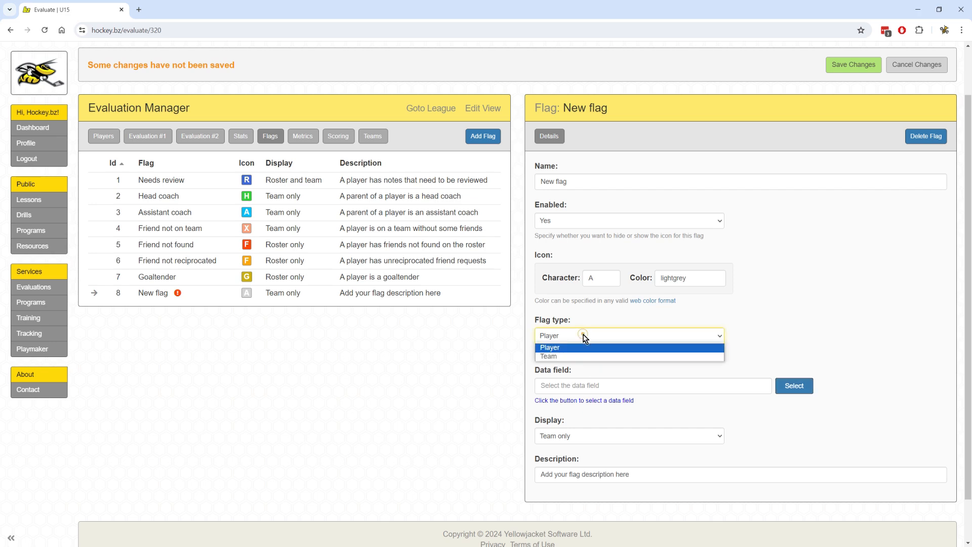
click(551, 356)
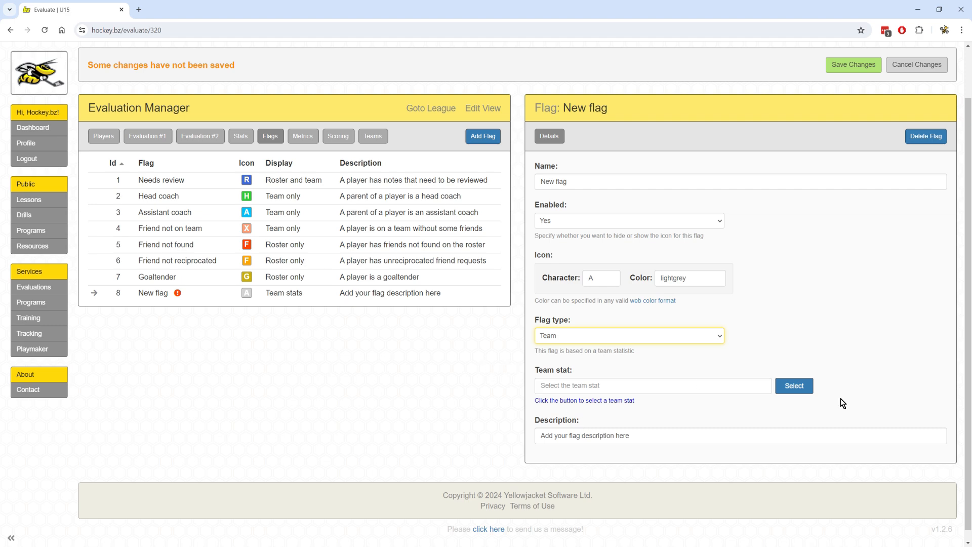
Base the flag on the PIM team stat, triggering at greater than or equal to 6.
click(803, 387)
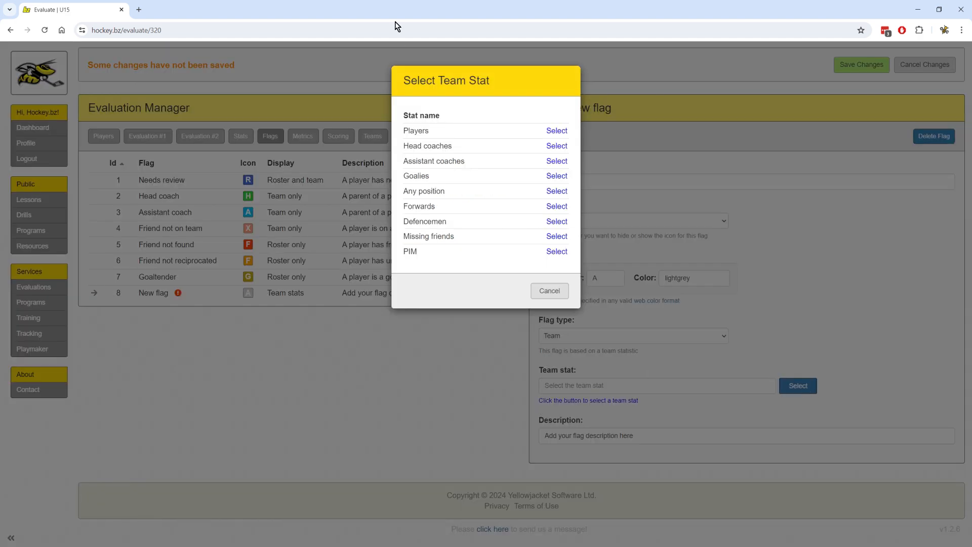
click(555, 251)
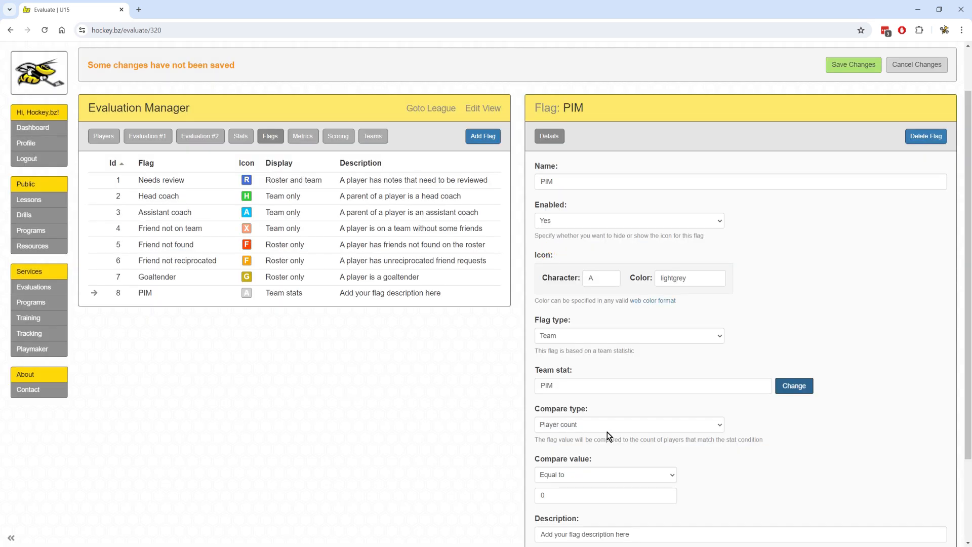
scroll(606, 432, down, 3)
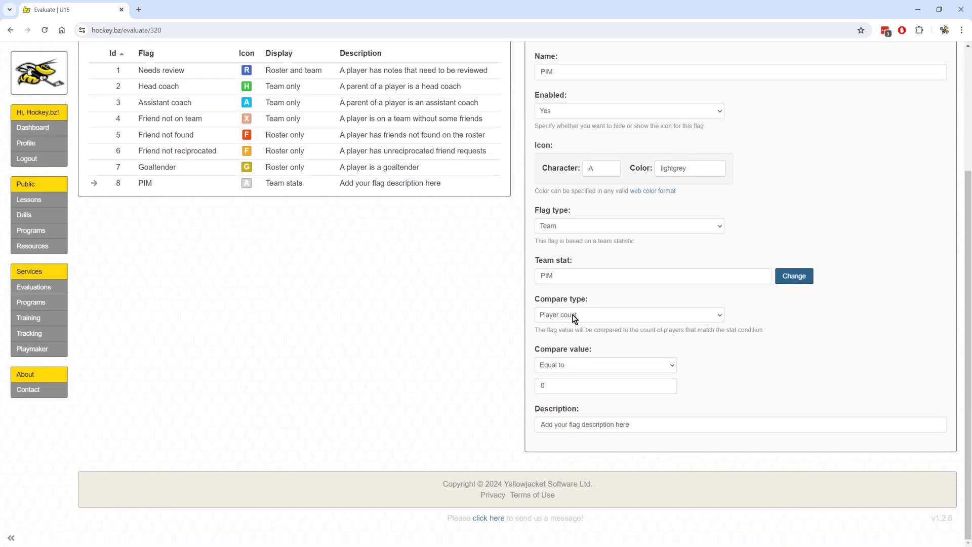
click(574, 383)
click(578, 368)
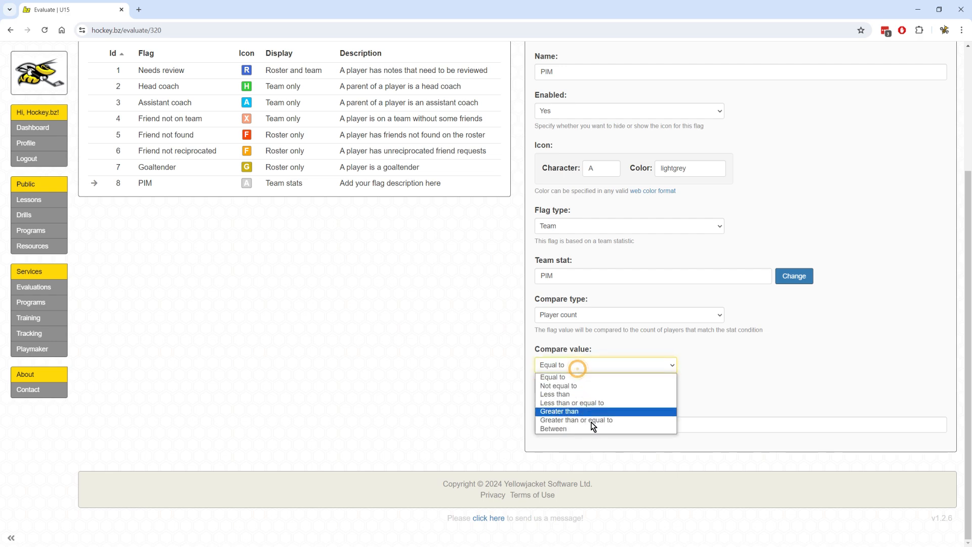
click(591, 422)
double_click(567, 384)
text(6)
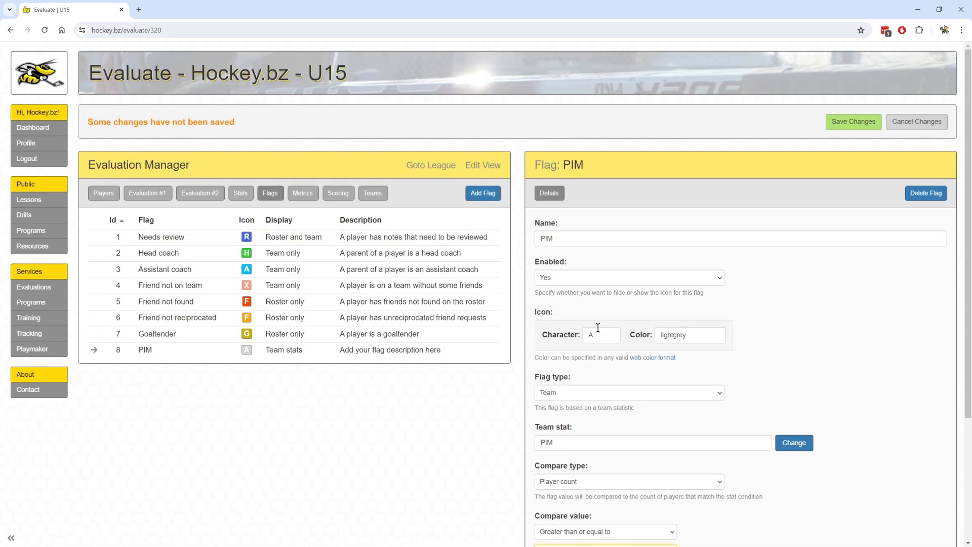
Change the flag's icon character from A to P and its colour to red.
double_click(596, 332)
key(BackSpace)
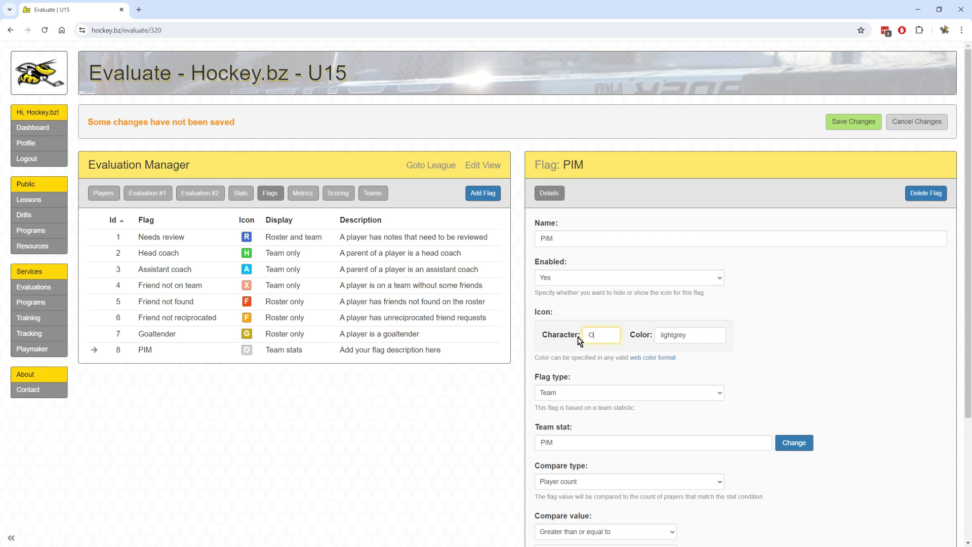
text(P)
key(Tab)
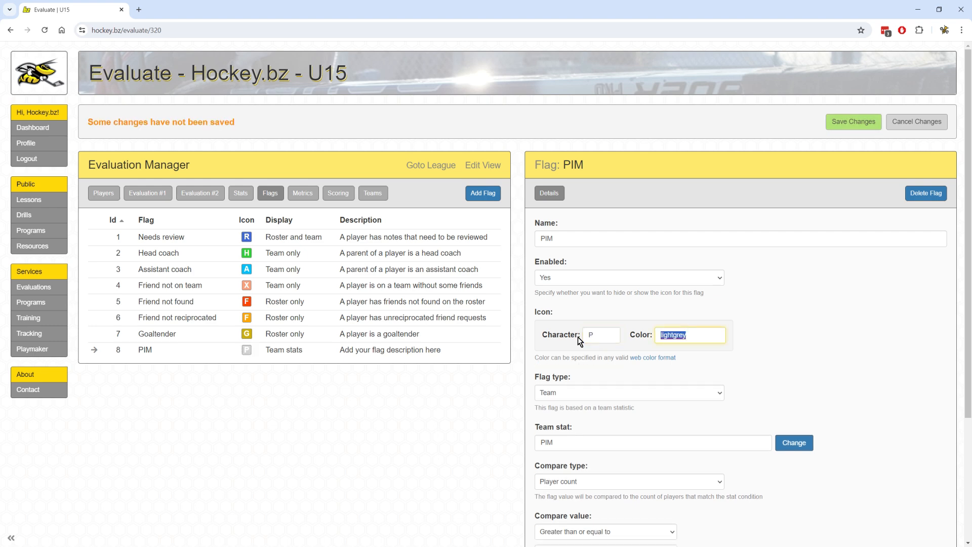
text(red)
Scroll the team panels to find red P flags on Rangers' and Capitals' PIM of 6.
click(374, 194)
scroll(434, 281, down, 2)
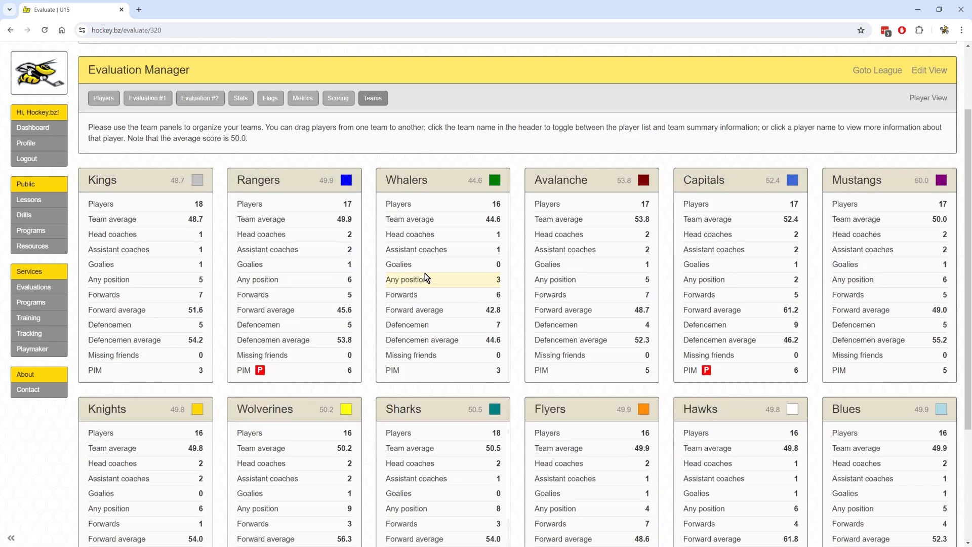
scroll(346, 366, down, 2)
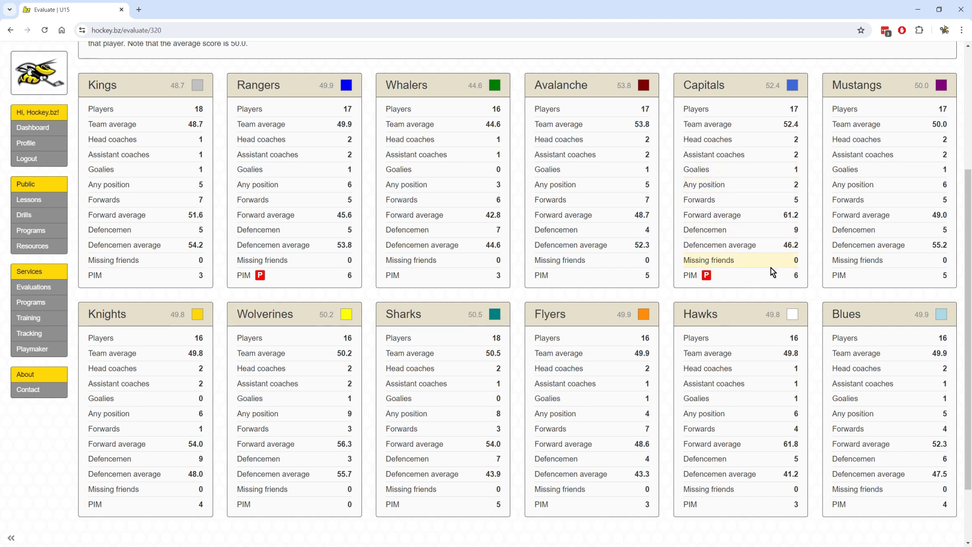
scroll(661, 292, up, 1)
scroll(663, 301, up, 1)
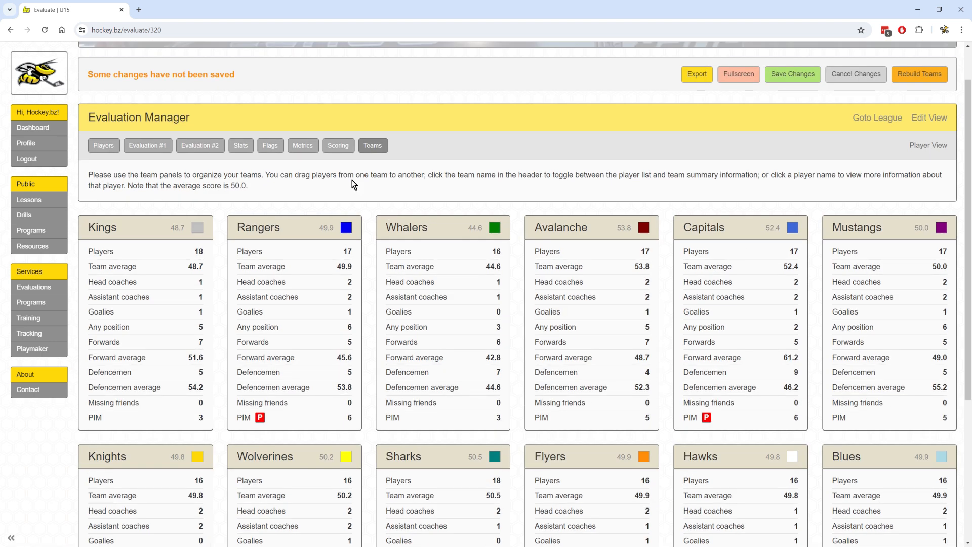
Review the flags list, including the green D Defencemen flag for team outliers ≥15%.
click(272, 148)
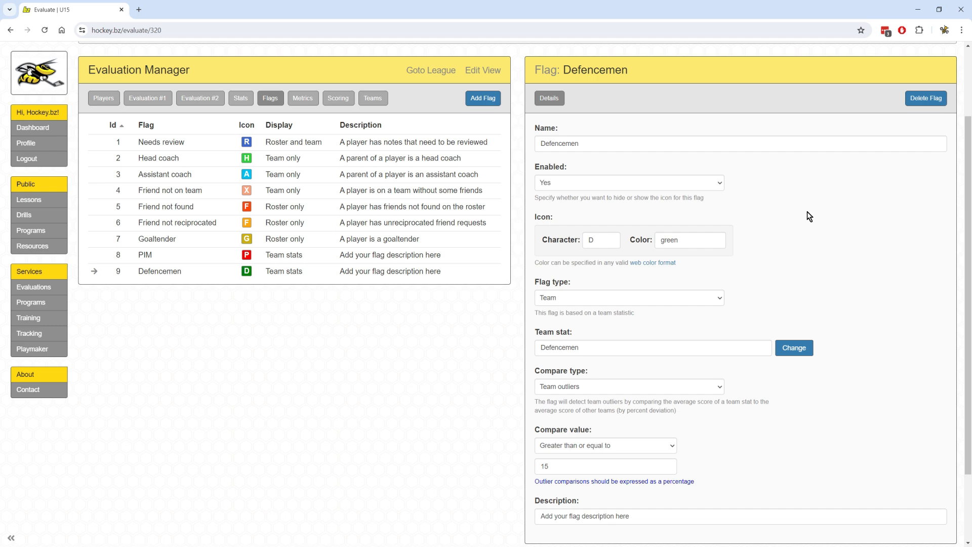
scroll(585, 382, down, 1)
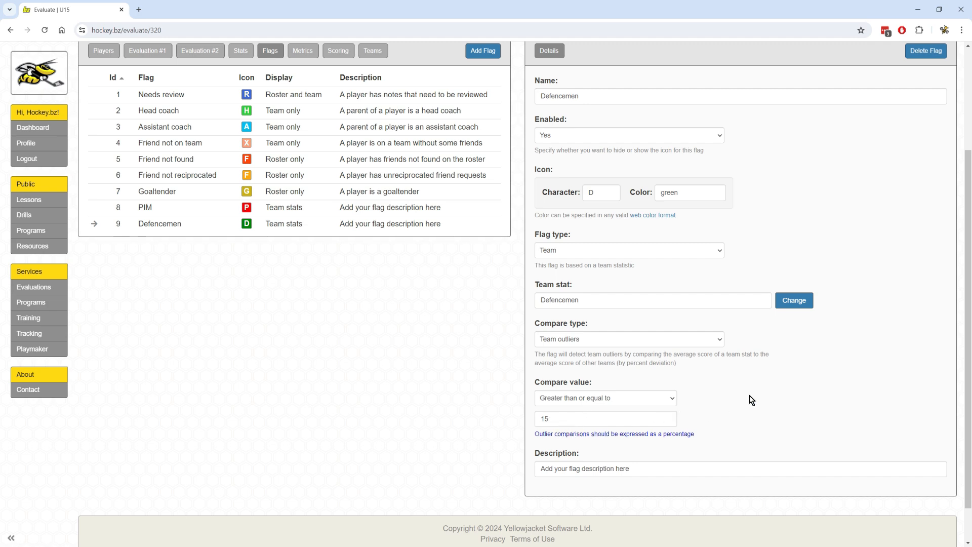
scroll(791, 408, up, 1)
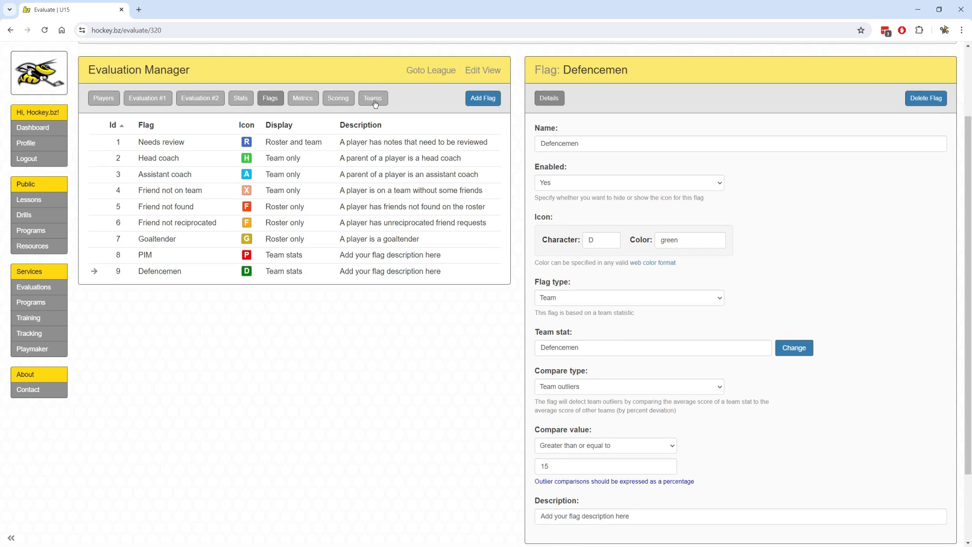
Scroll the team panels to see the green D flag on Hawks' Defencemen average of 41.2.
click(373, 98)
scroll(618, 314, down, 4)
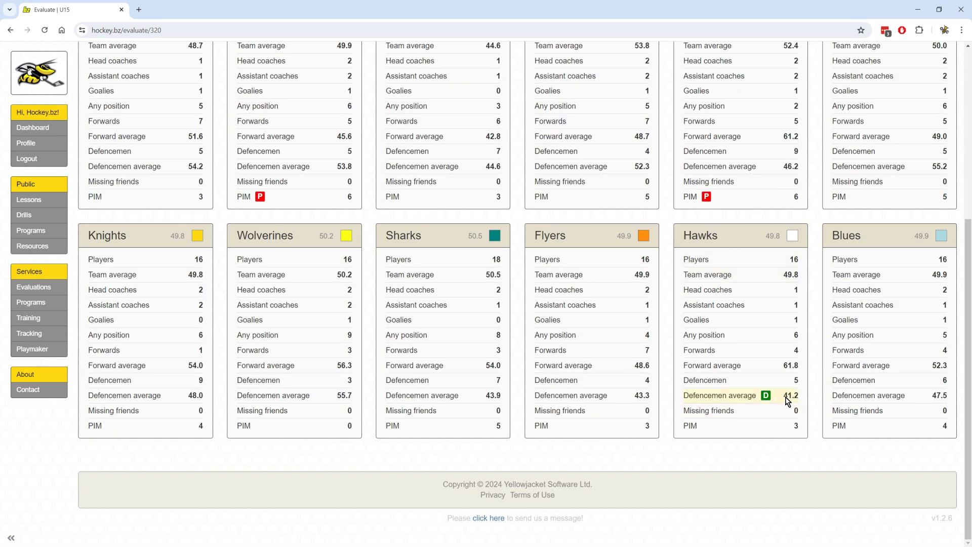
scroll(787, 401, up, 1)
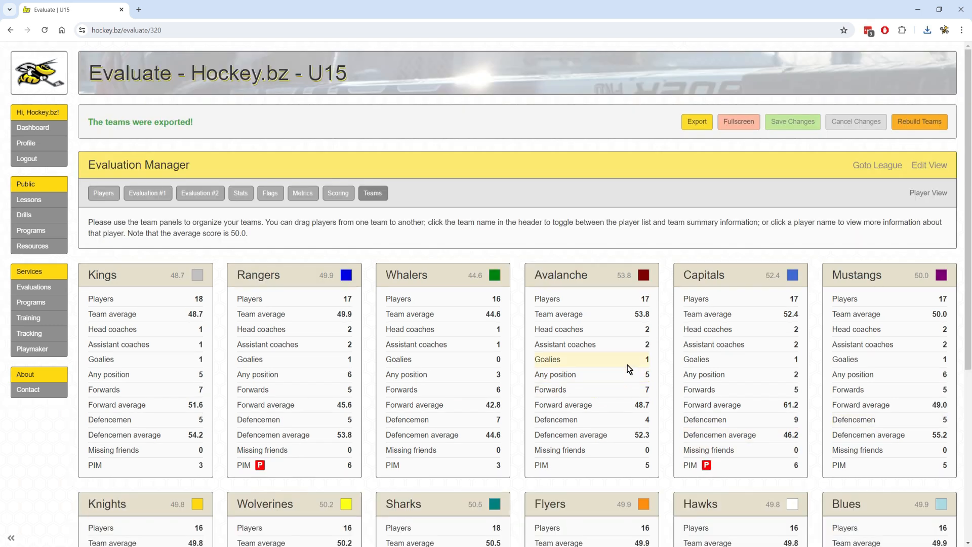
Export player lists without the Name field, one tab per team, to teams (5).xlsx.
click(928, 193)
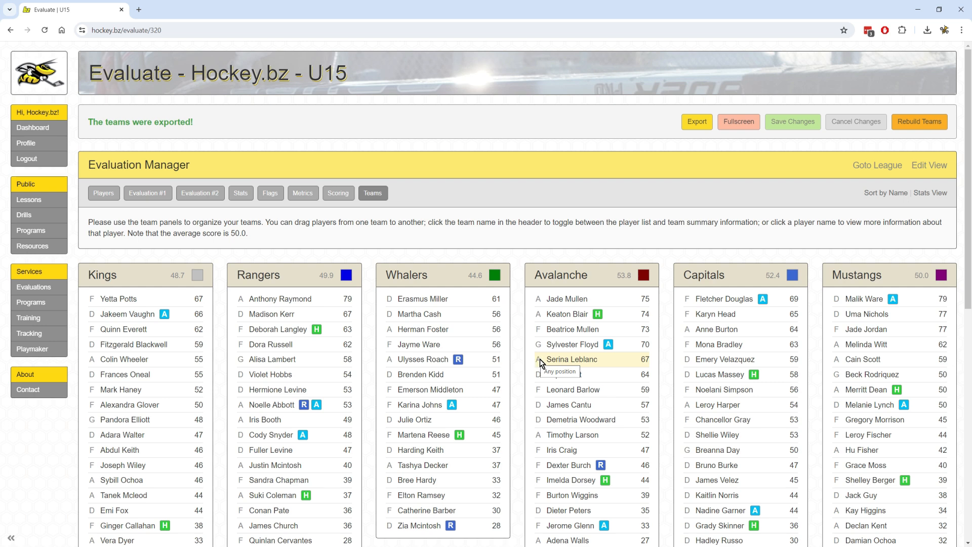
click(697, 123)
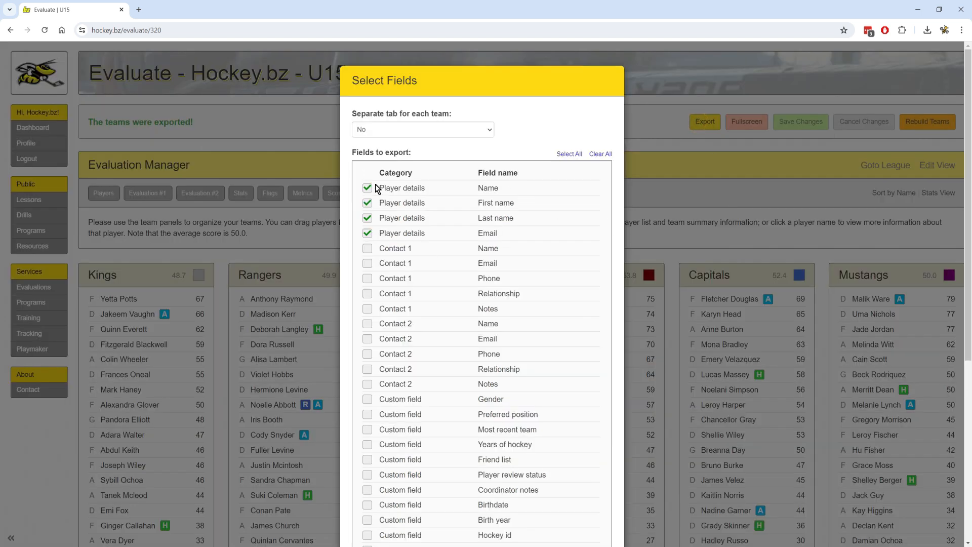
click(368, 188)
click(406, 133)
click(405, 149)
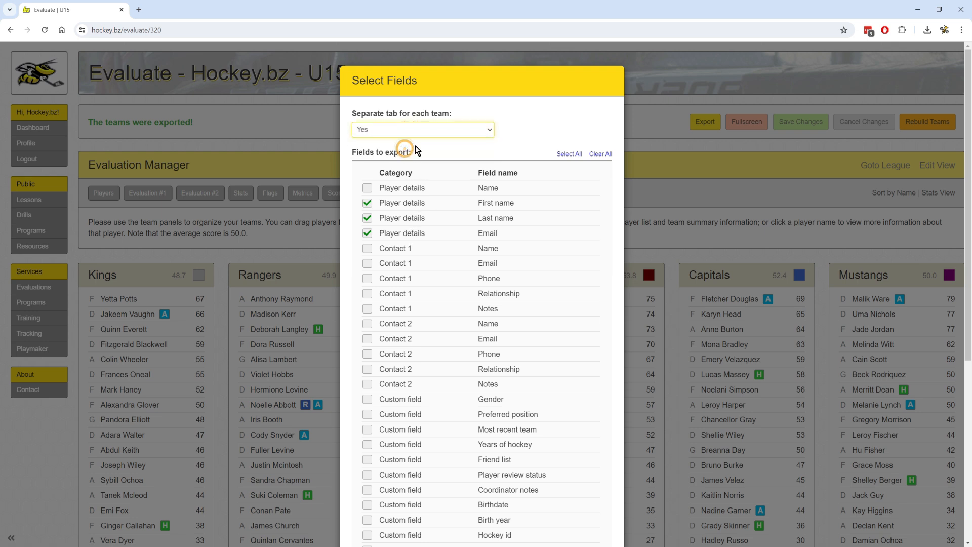
scroll(493, 244, down, 5)
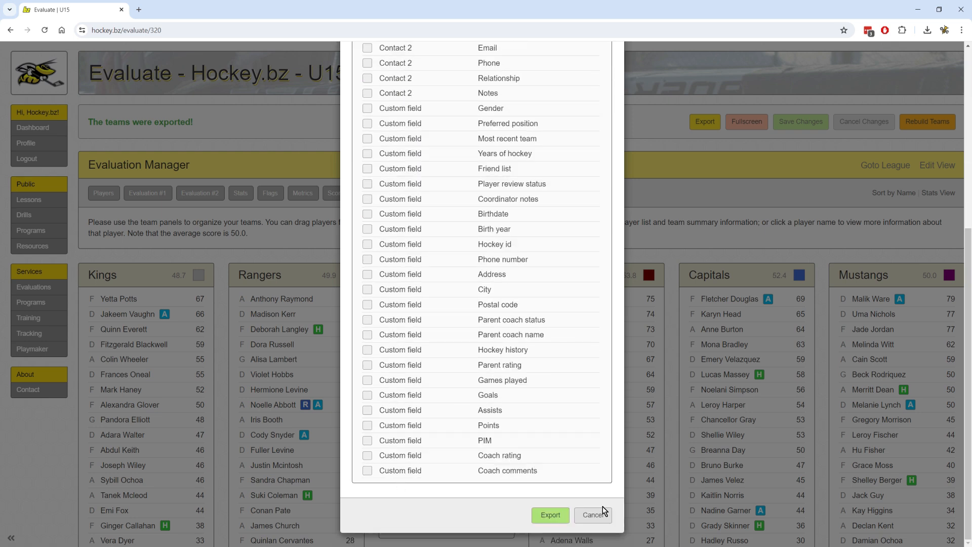
click(549, 518)
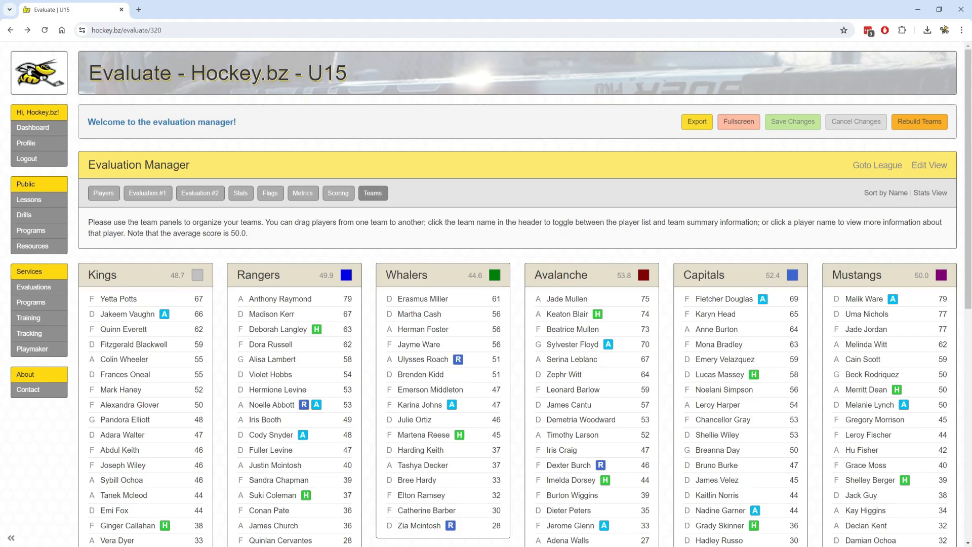
Go to the Dashboard home page and scroll down through it.
click(45, 129)
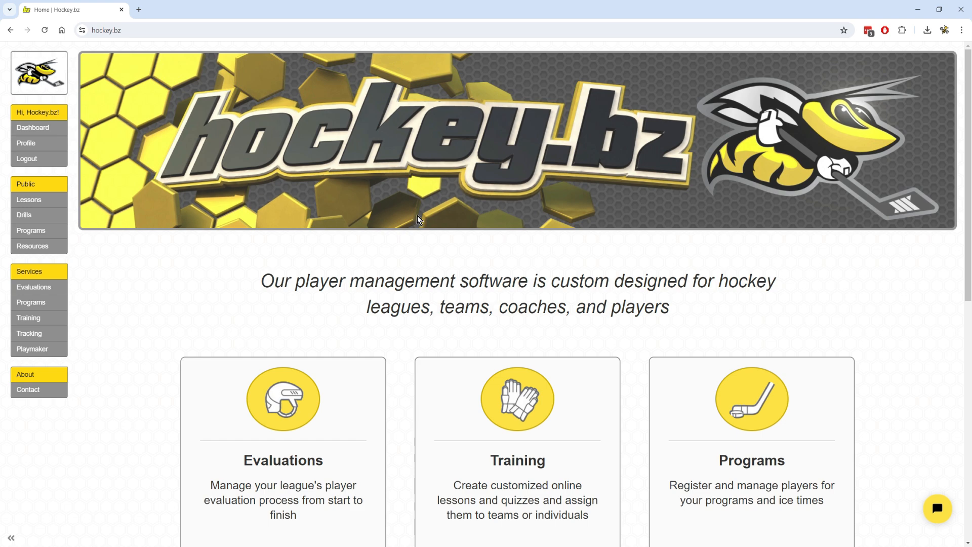
scroll(109, 141, down, 1)
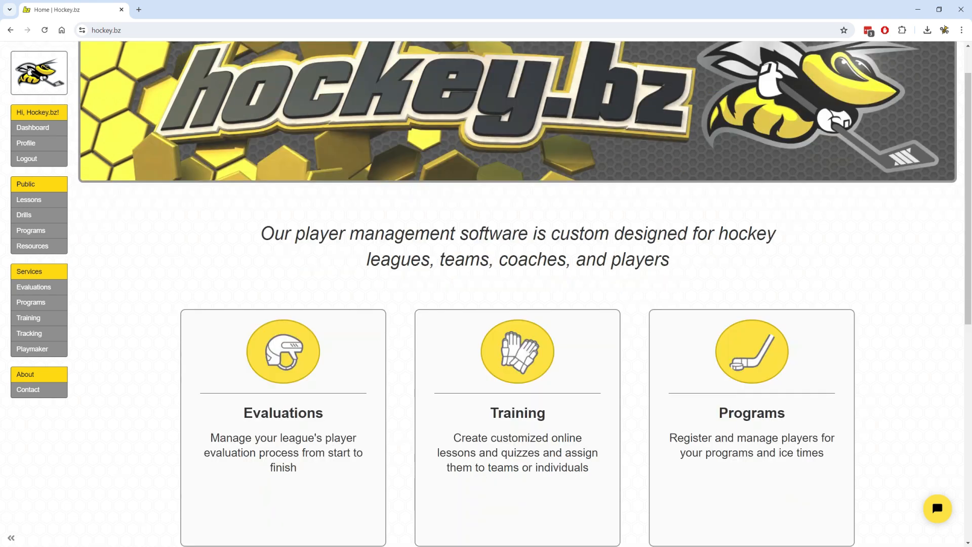